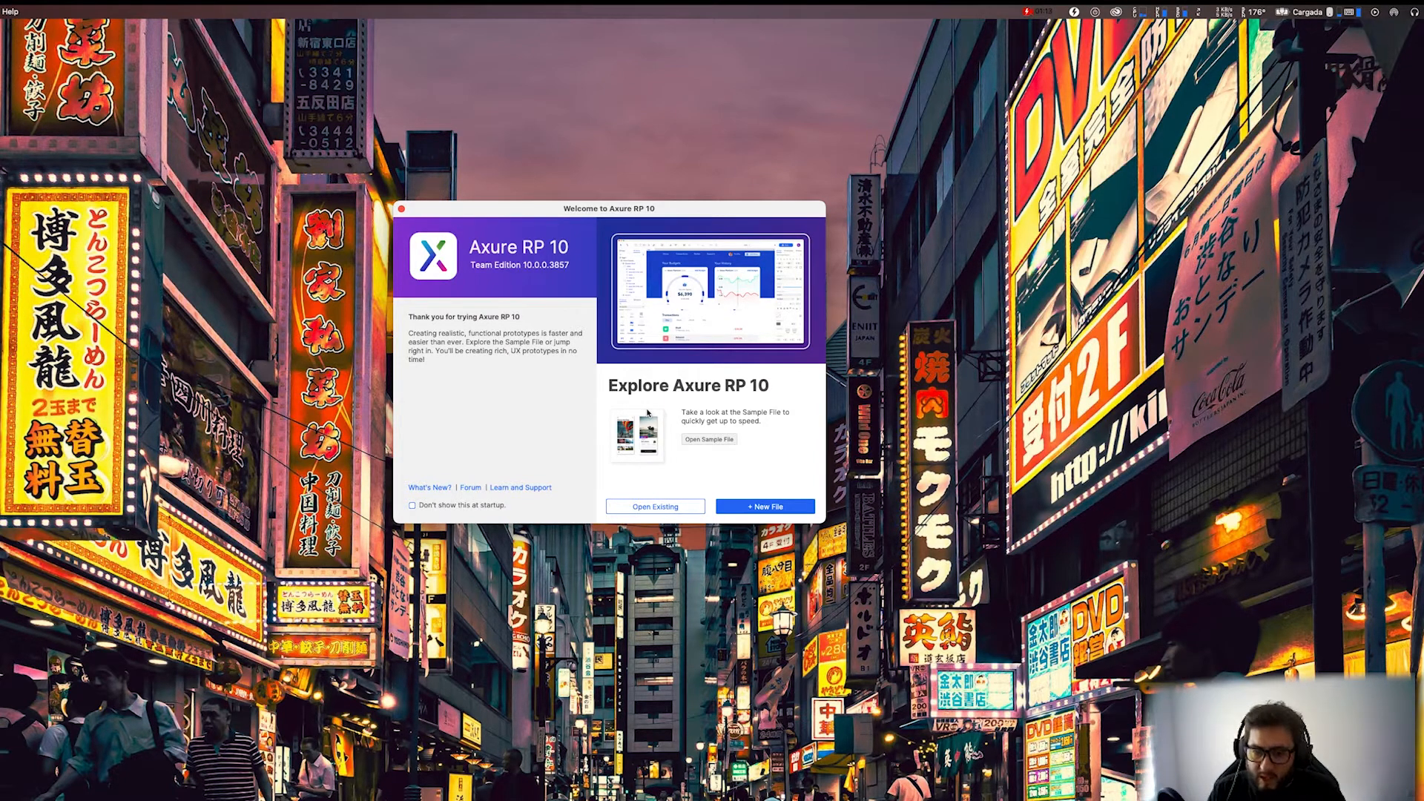
Create a new file, granting access to the Documents folder, and dismiss the update offer.
left_click(772, 505)
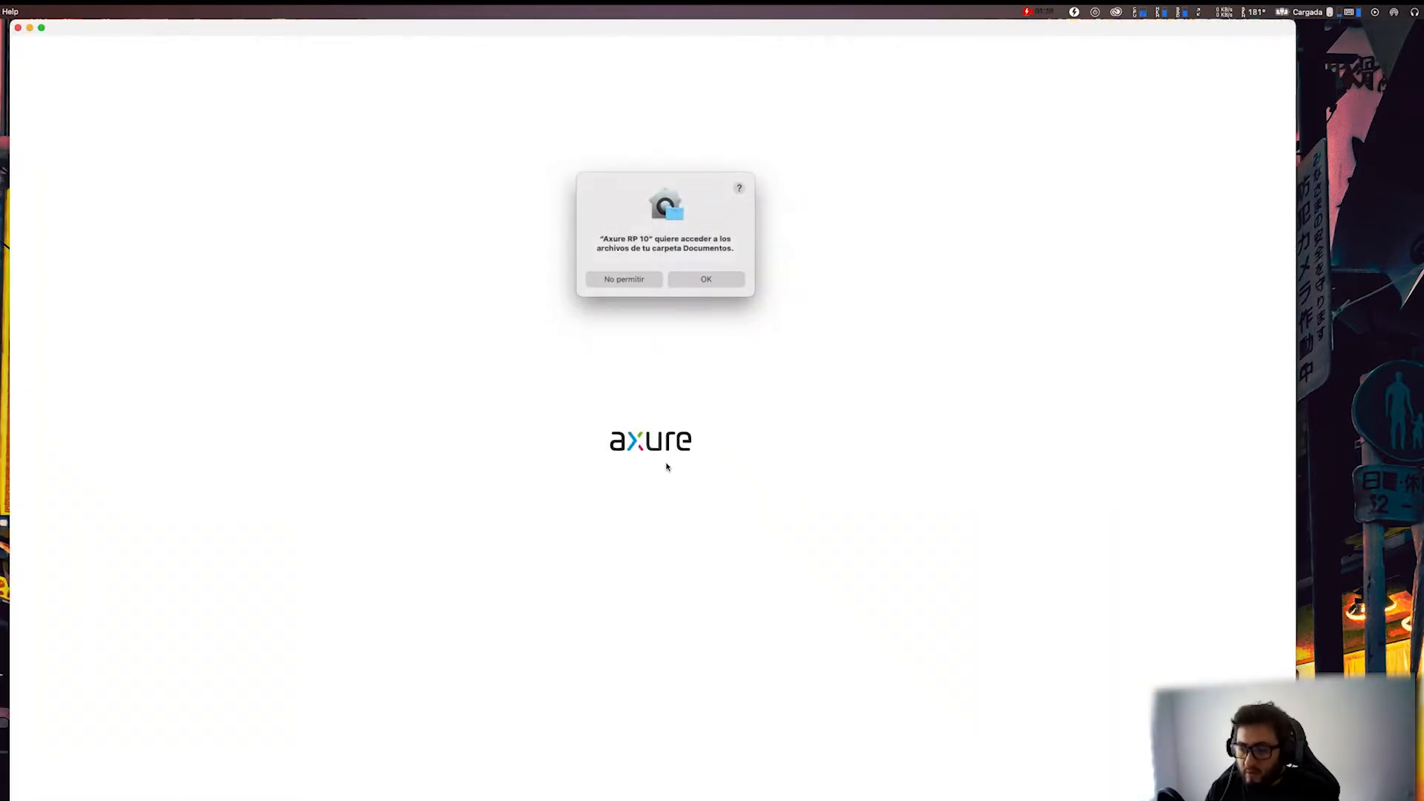
left_click(706, 279)
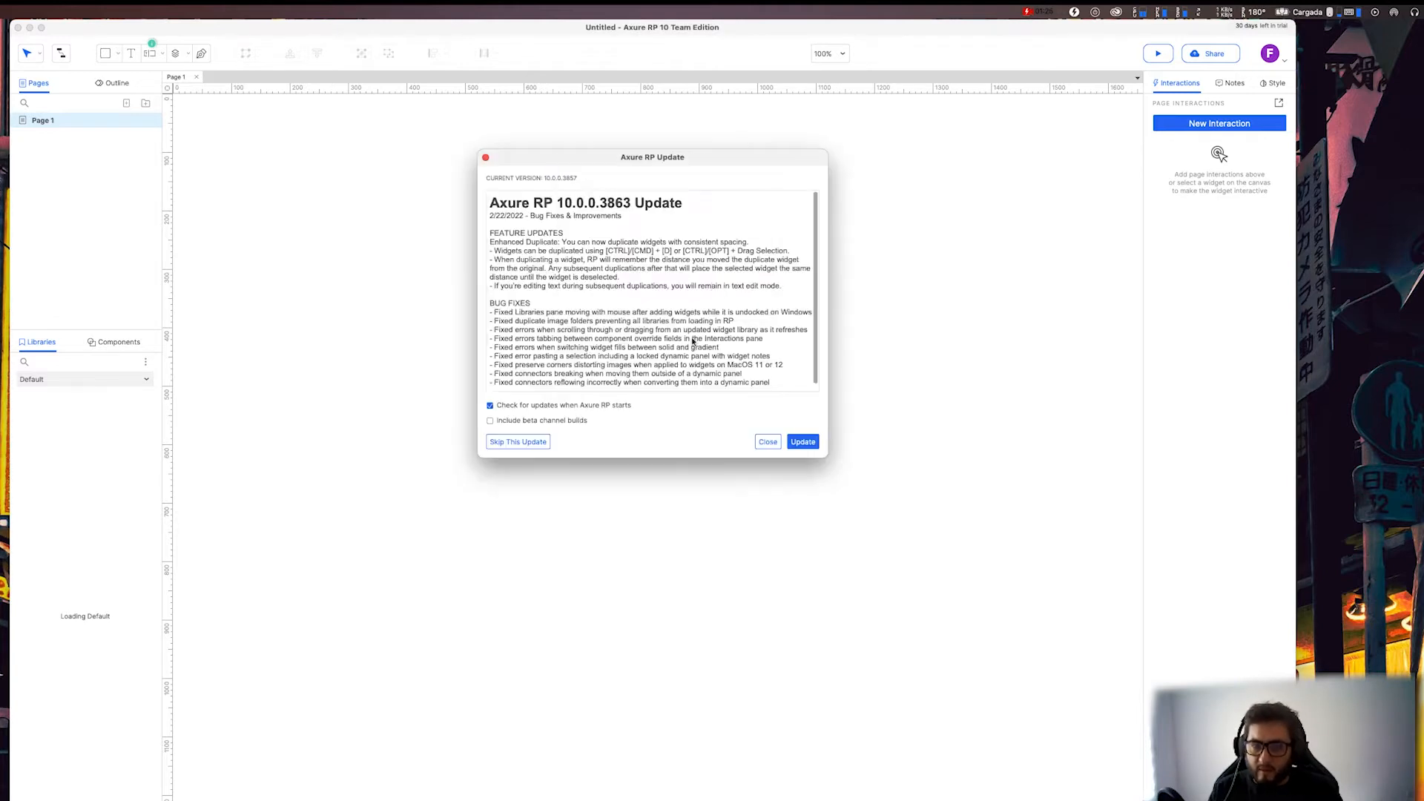
left_click(768, 443)
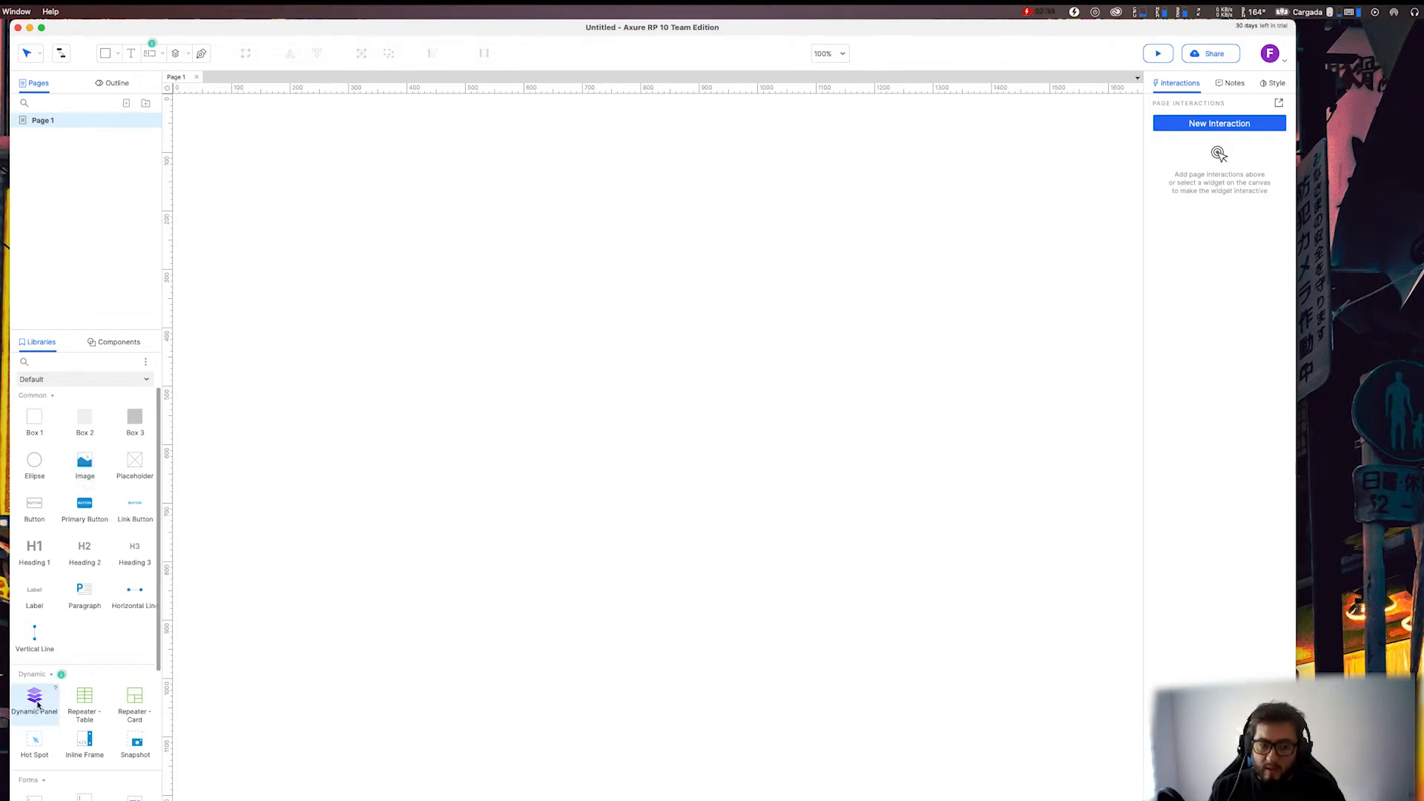
Place a Box 1 rectangle from the widget library near the middle of the page and widen the application window.
scroll(54, 603, "down", 1)
scroll(54, 603, "down", 1)
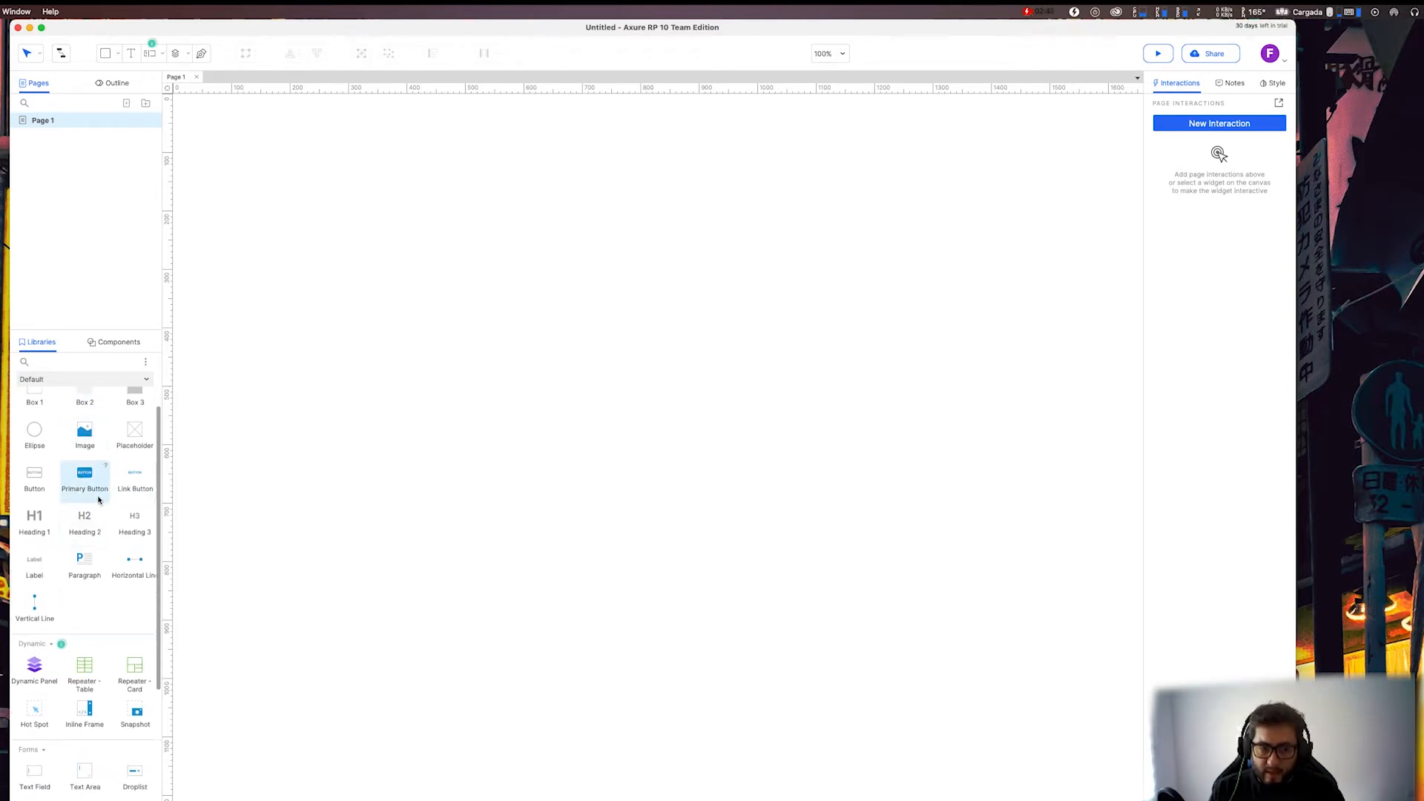
scroll(60, 580, "down", 3)
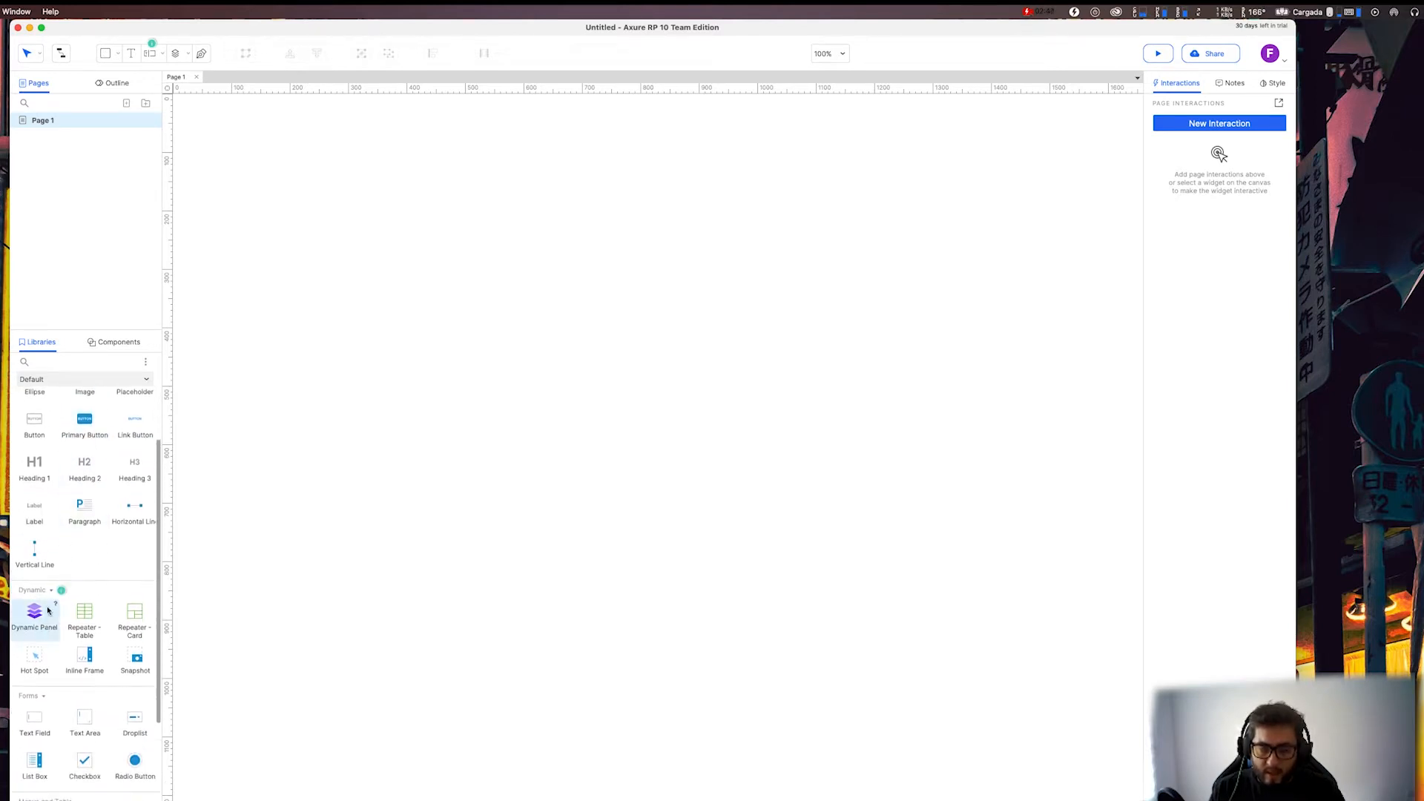
scroll(42, 531, "down", 1)
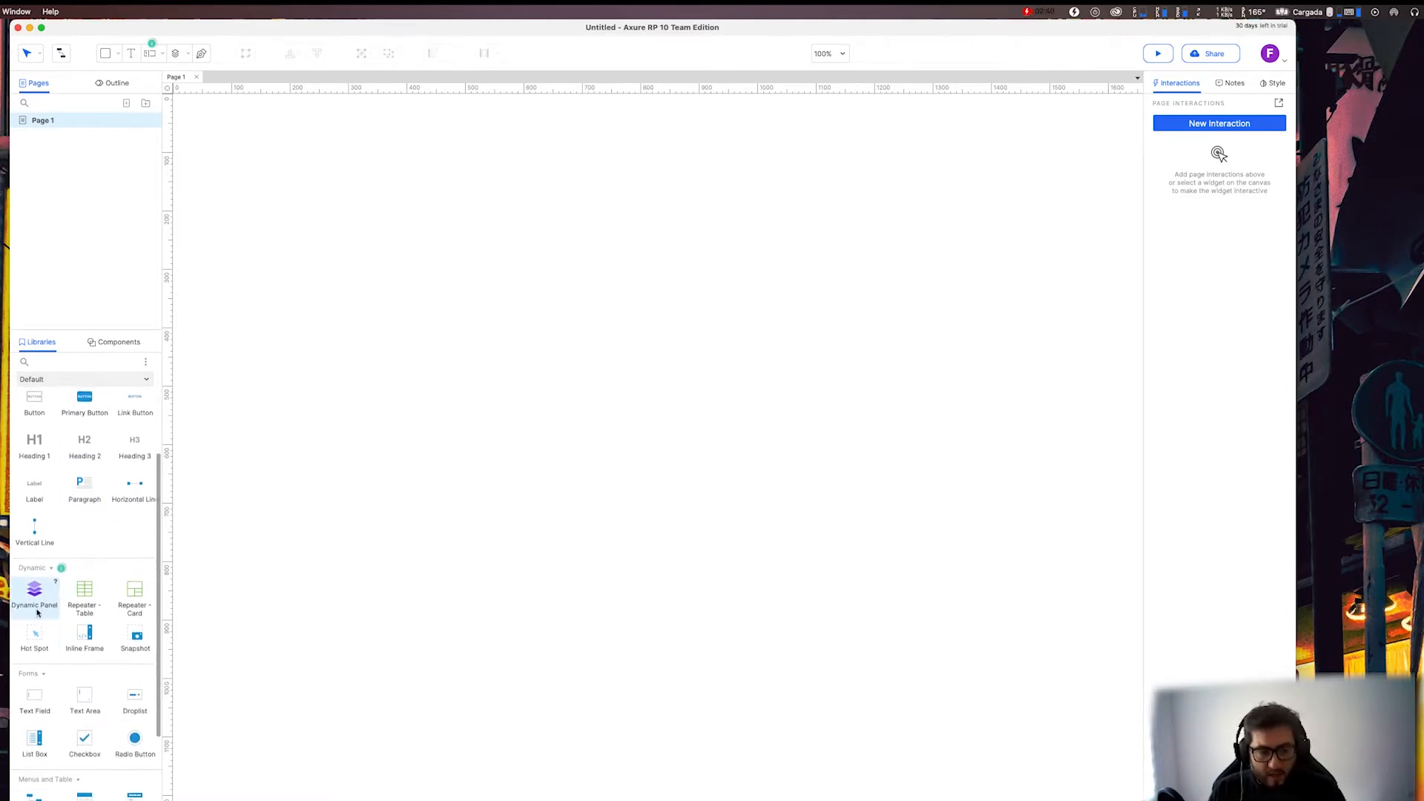
scroll(101, 517, "up", 5)
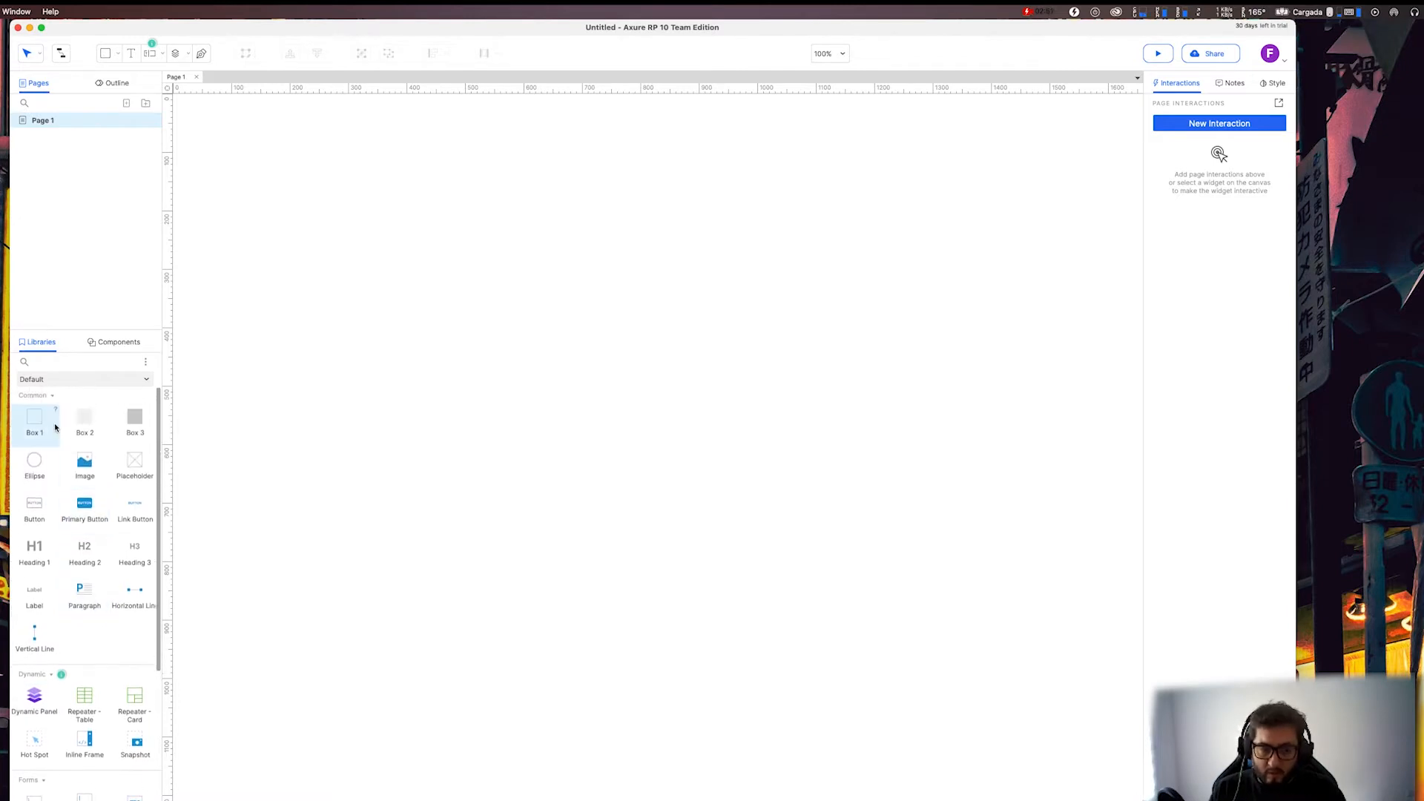
left_click_drag(34, 420, 518, 321)
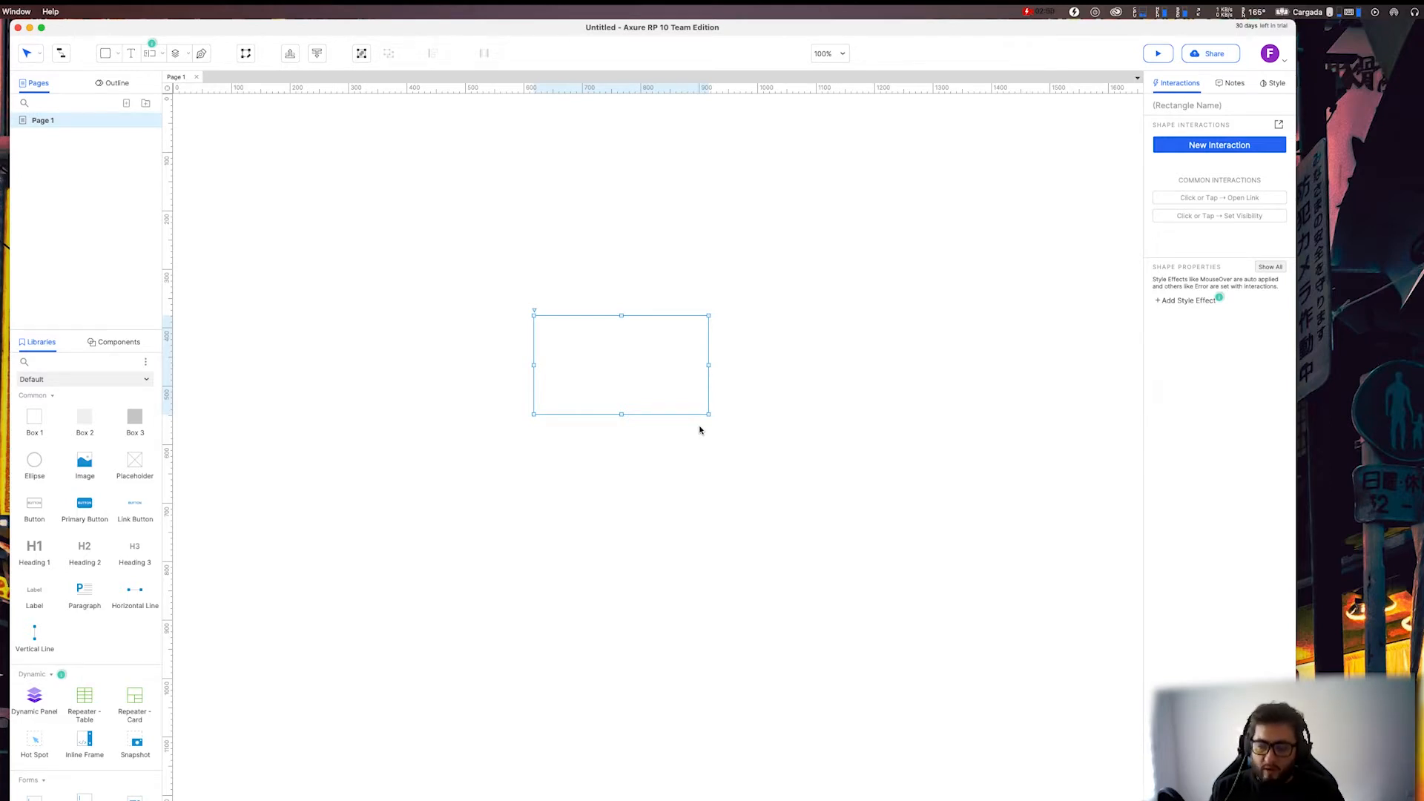
left_click_drag(1298, 342, 1418, 338)
left_click(663, 255)
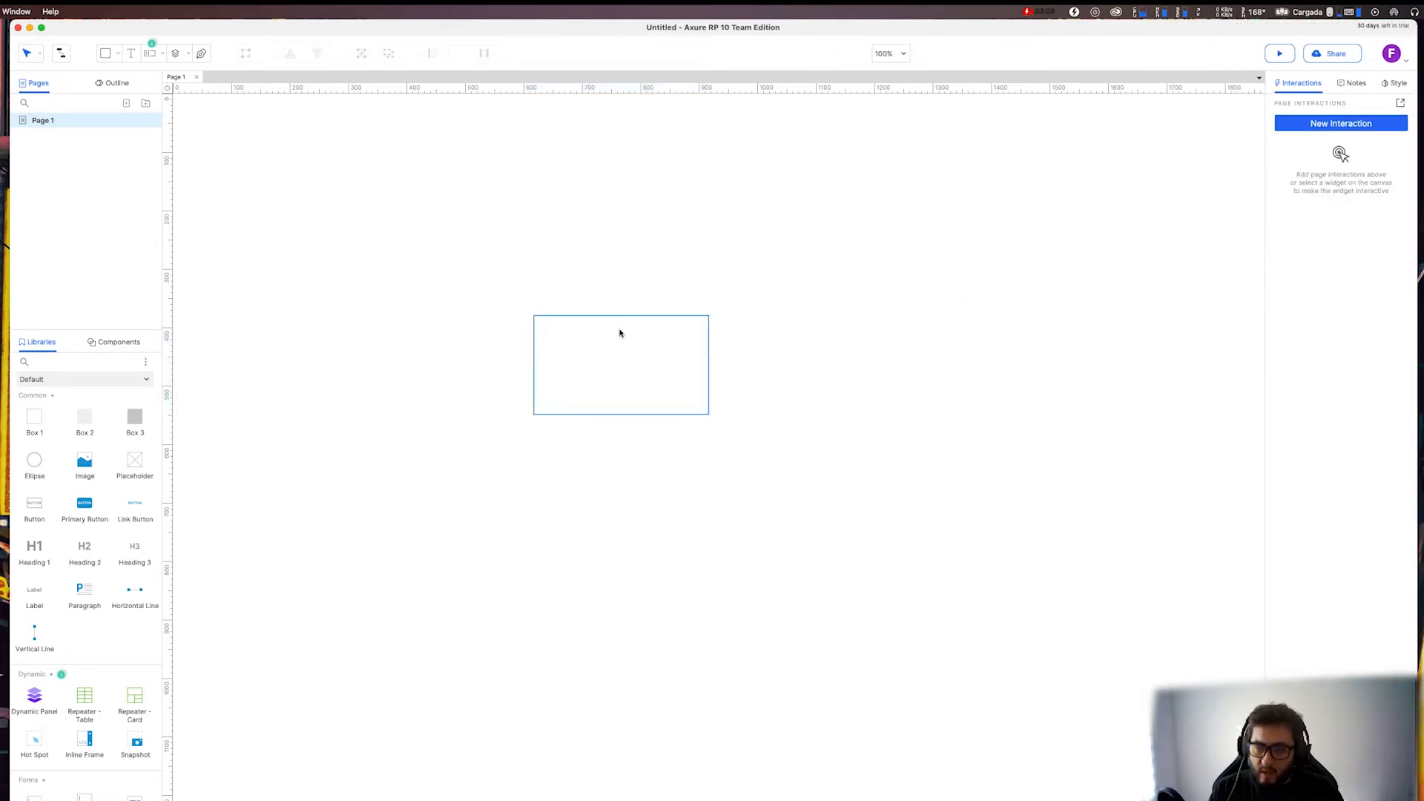
Enter the text "Holla mundo" in the rectangle.
left_click(620, 333)
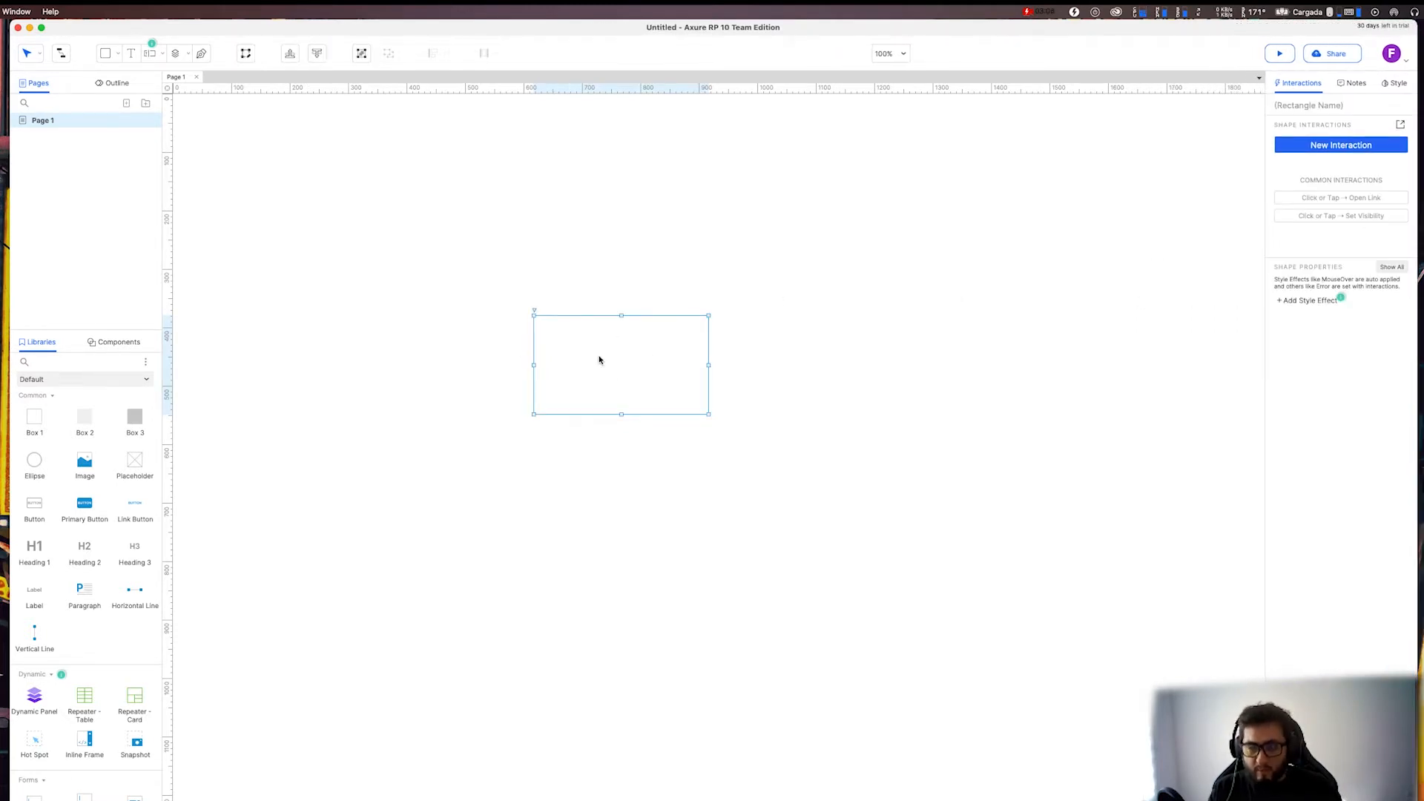
double_click(620, 363)
type("sadadkaosdasodkaodk")
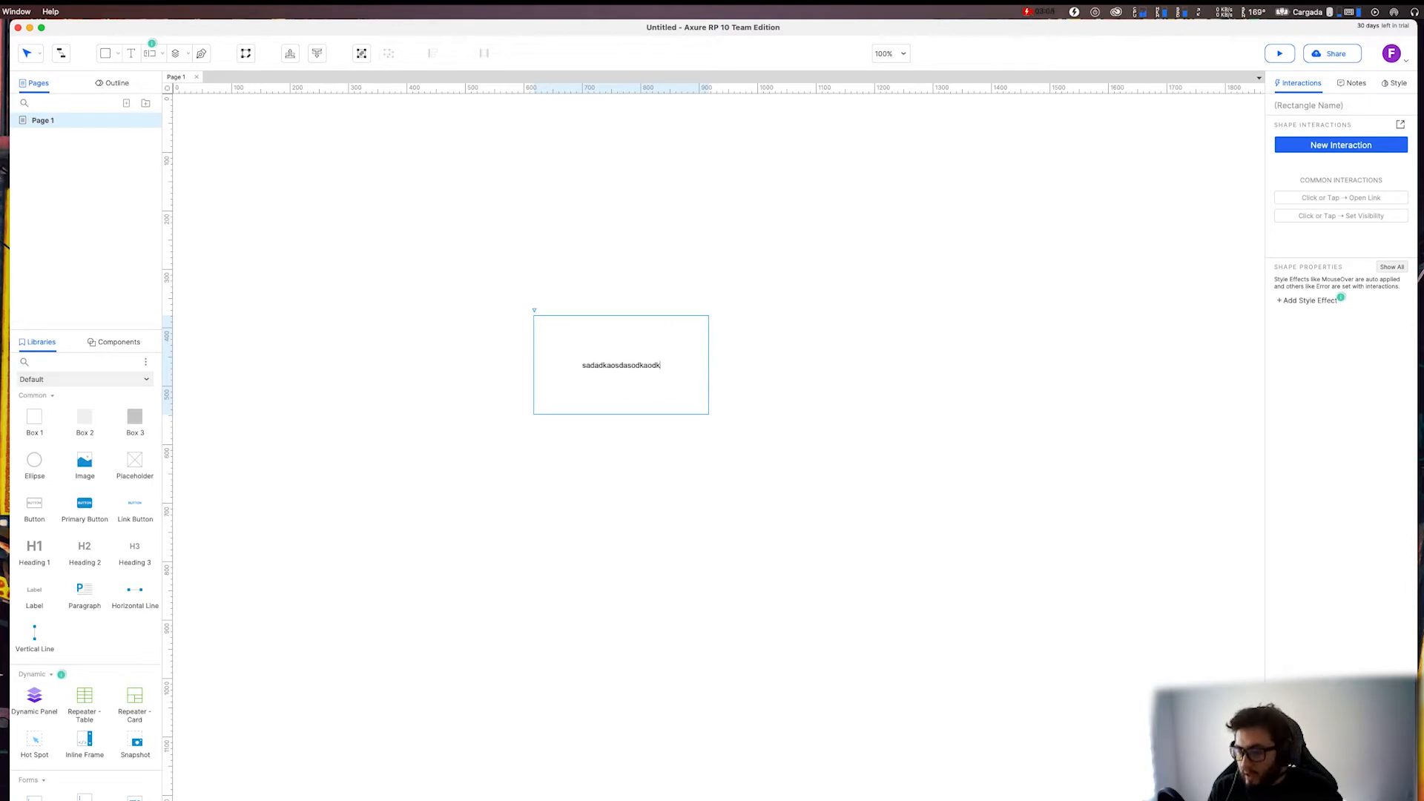
key("BackSpace")
key("BackSpace")
key("BackSpace")
key("BackSpace")
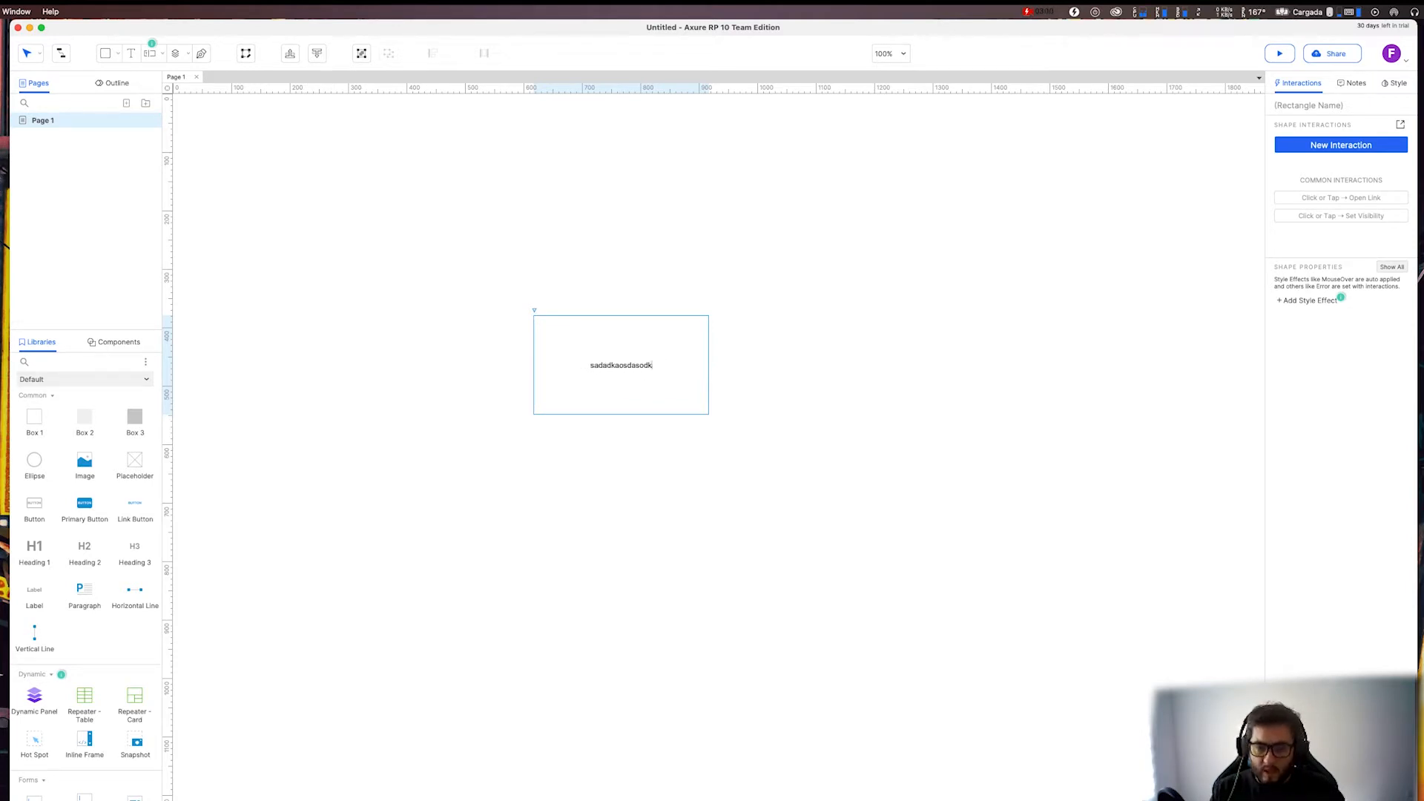
key("BackSpace")
key("BackSpace")
key("BackSpace")
key("BackSpace")
key("BackSpace")
key("BackSpace")
key("BackSpace")
key("BackSpace")
key("BackSpace")
key("BackSpace")
key("BackSpace")
key("BackSpace")
key("BackSpace")
key("BackSpace")
key("BackSpace")
type("H")
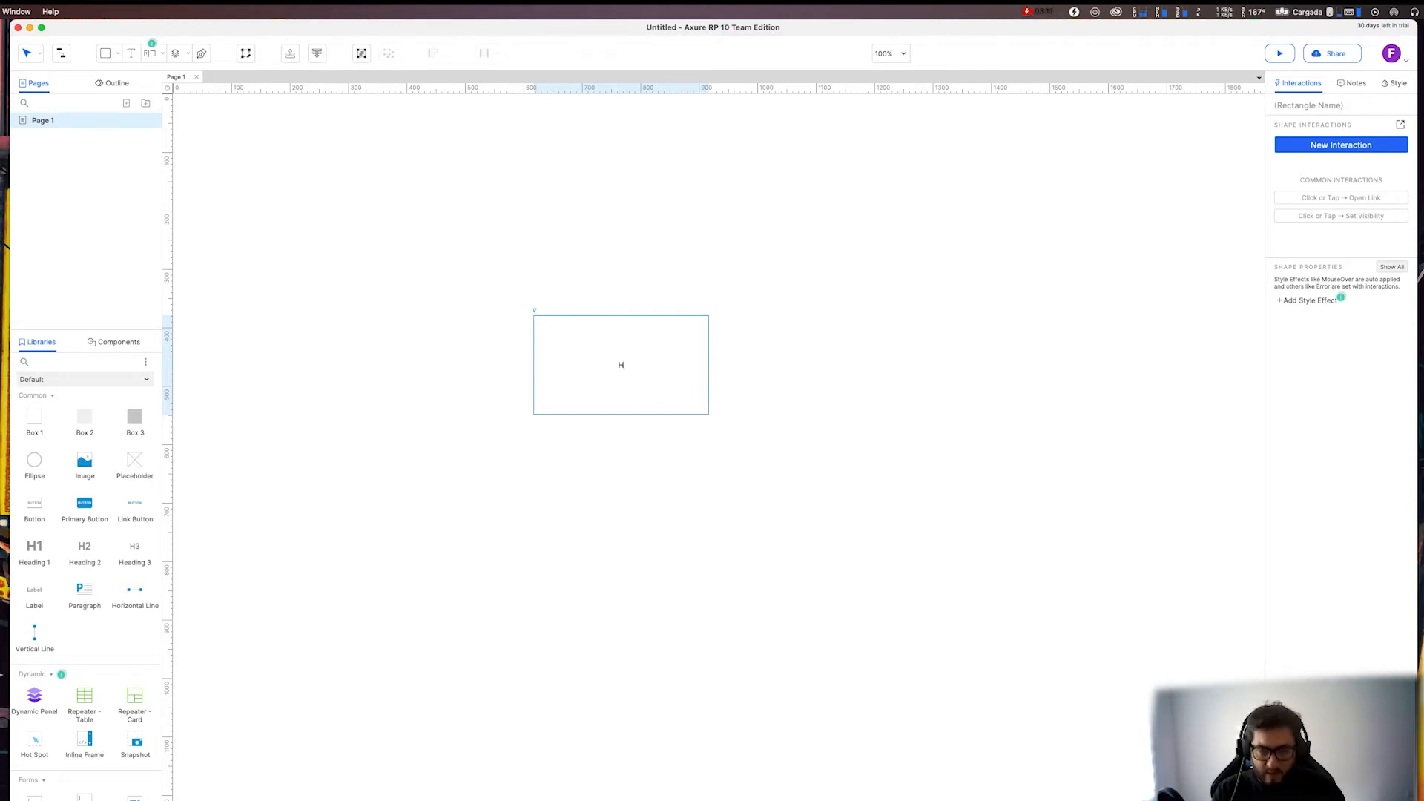
type("olla mundo")
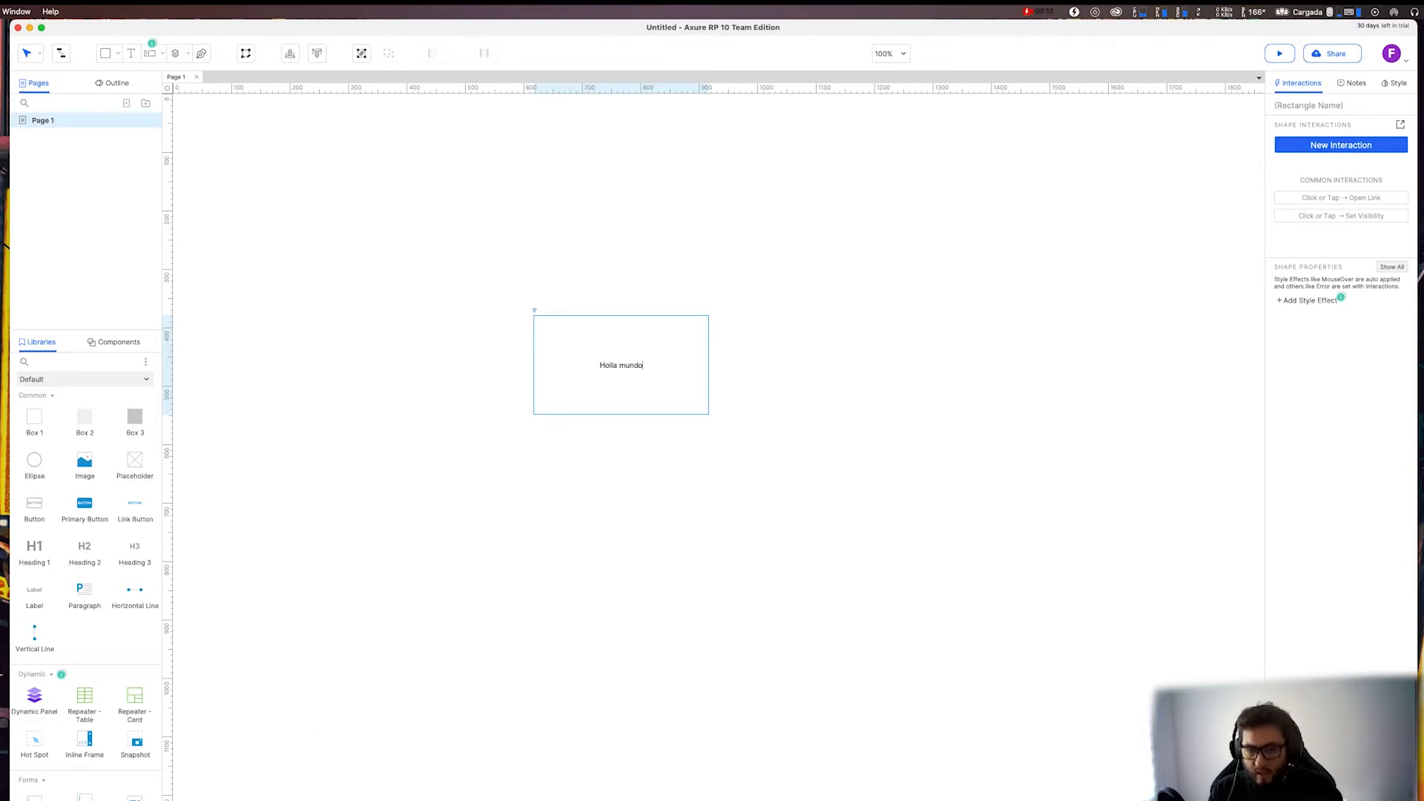
left_click(622, 278)
left_click(590, 340)
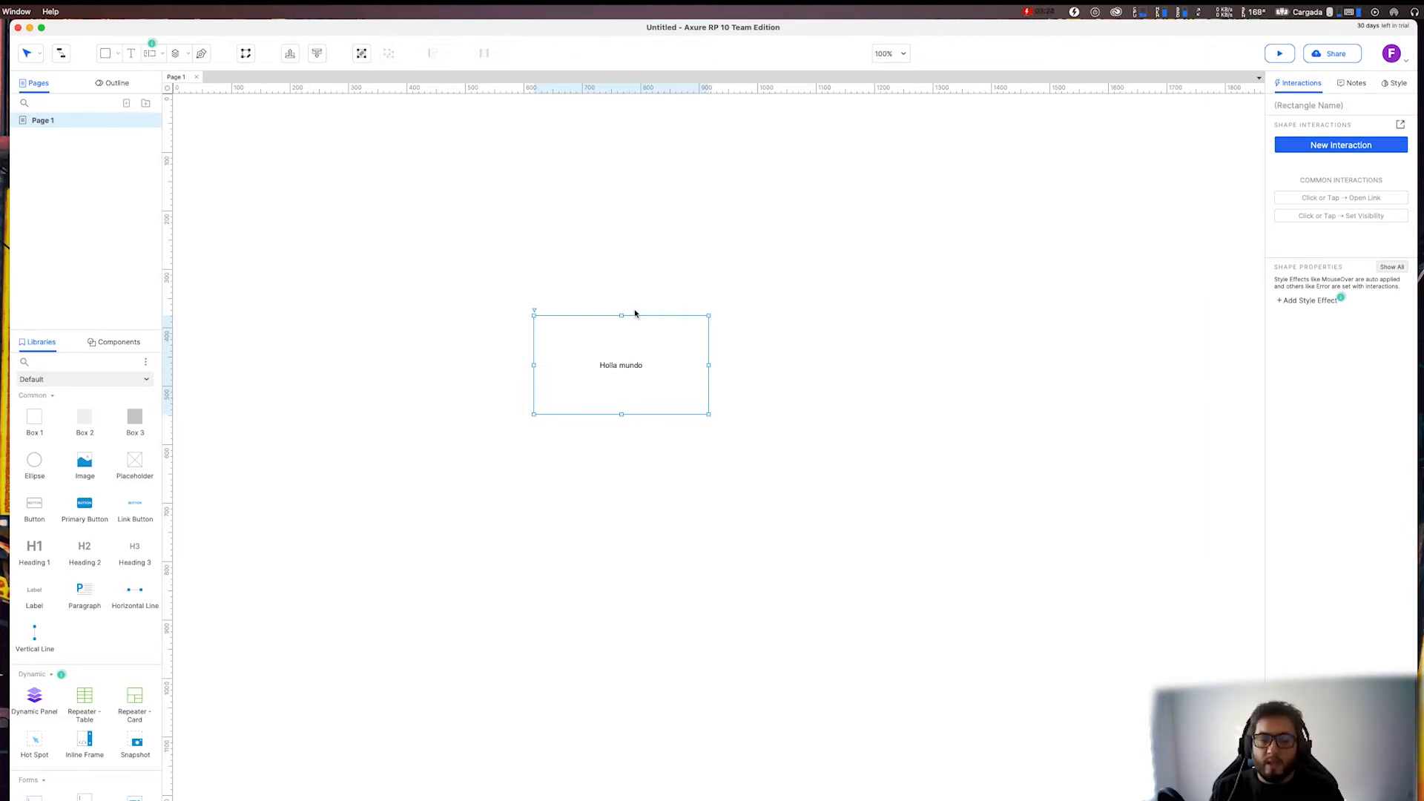
Move the rectangle slightly on the page, to about x 642, y 345.
left_click(653, 210)
left_click_drag(596, 342, 607, 309)
scroll(311, 242, "up", 3)
scroll(311, 241, "left", 2)
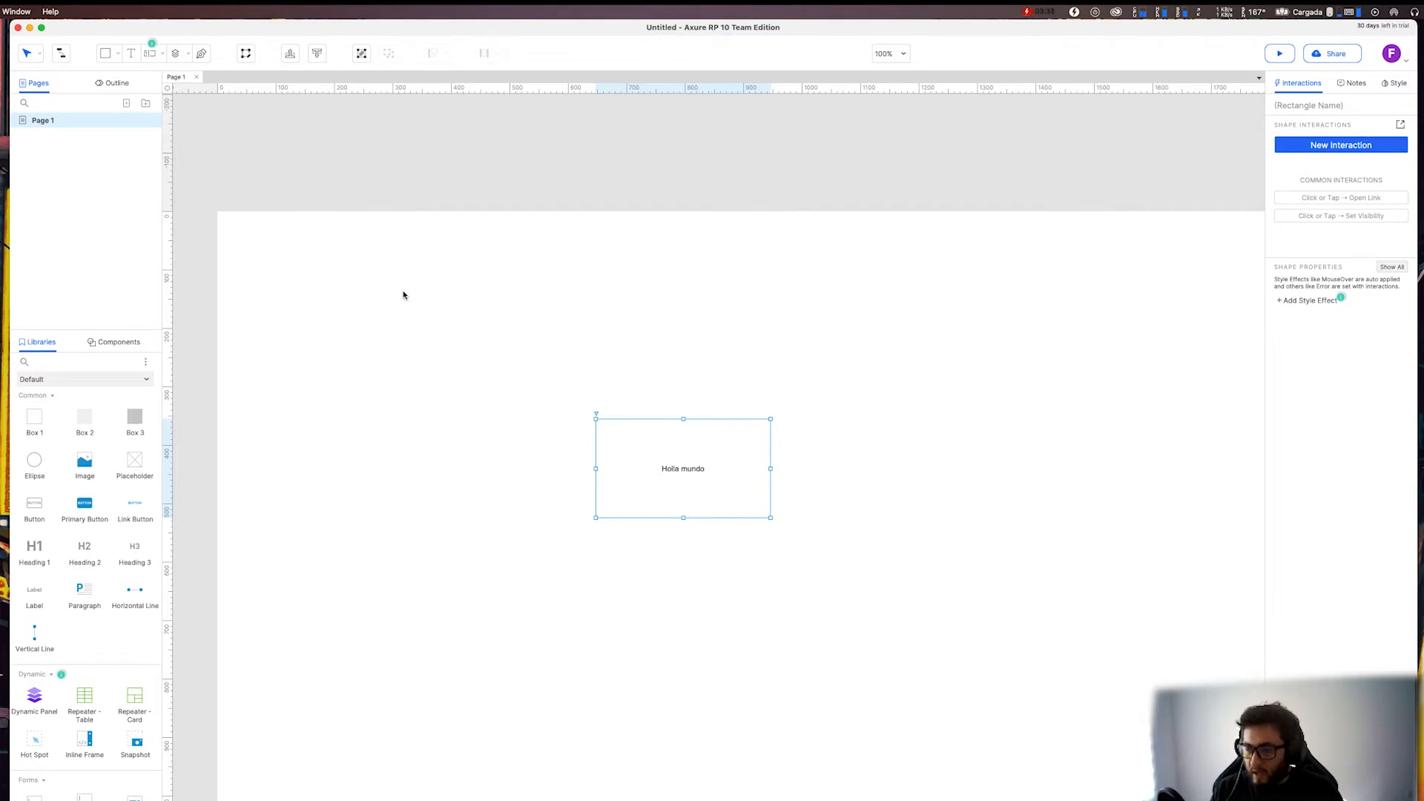
scroll(512, 292, "right", 1)
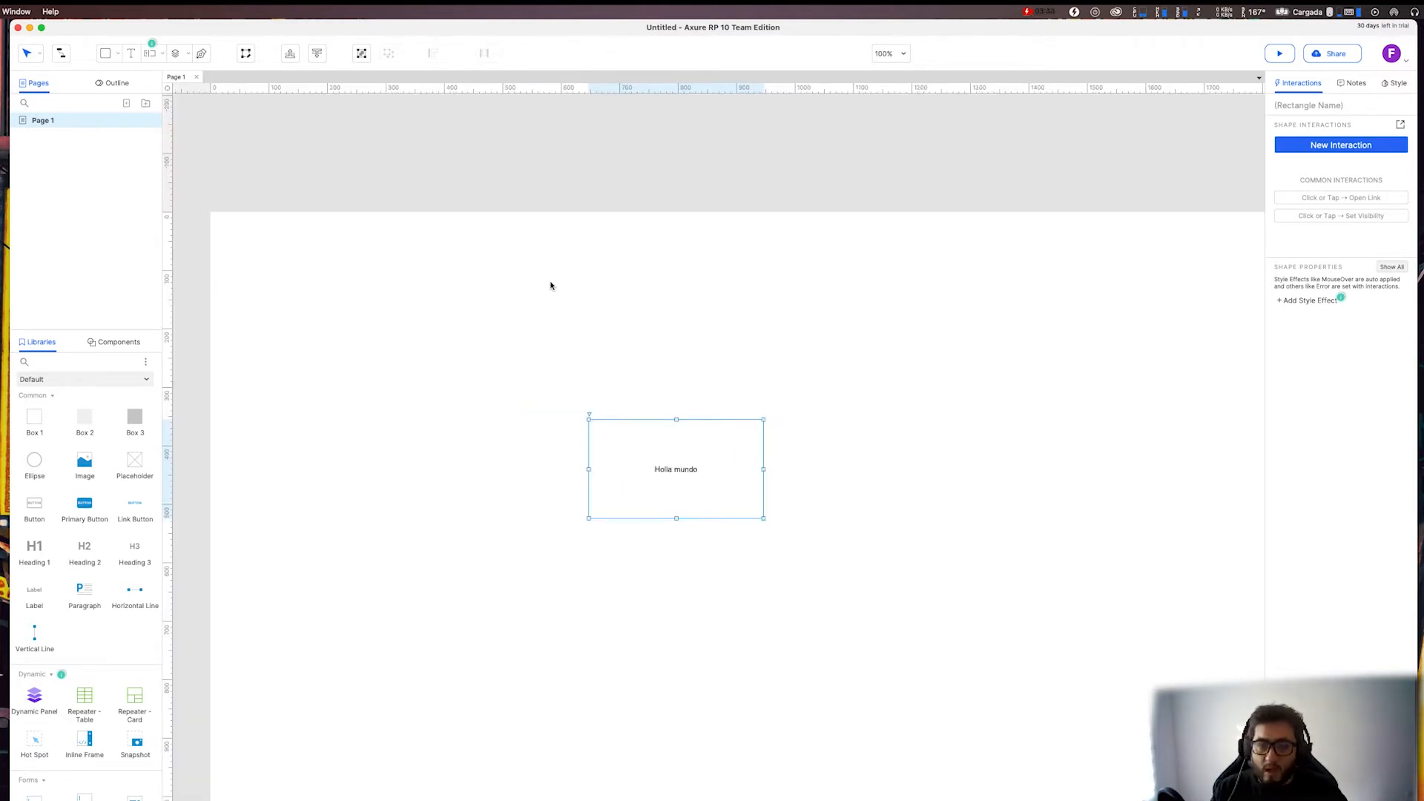
scroll(617, 274, "down", 2)
scroll(617, 274, "left", 1)
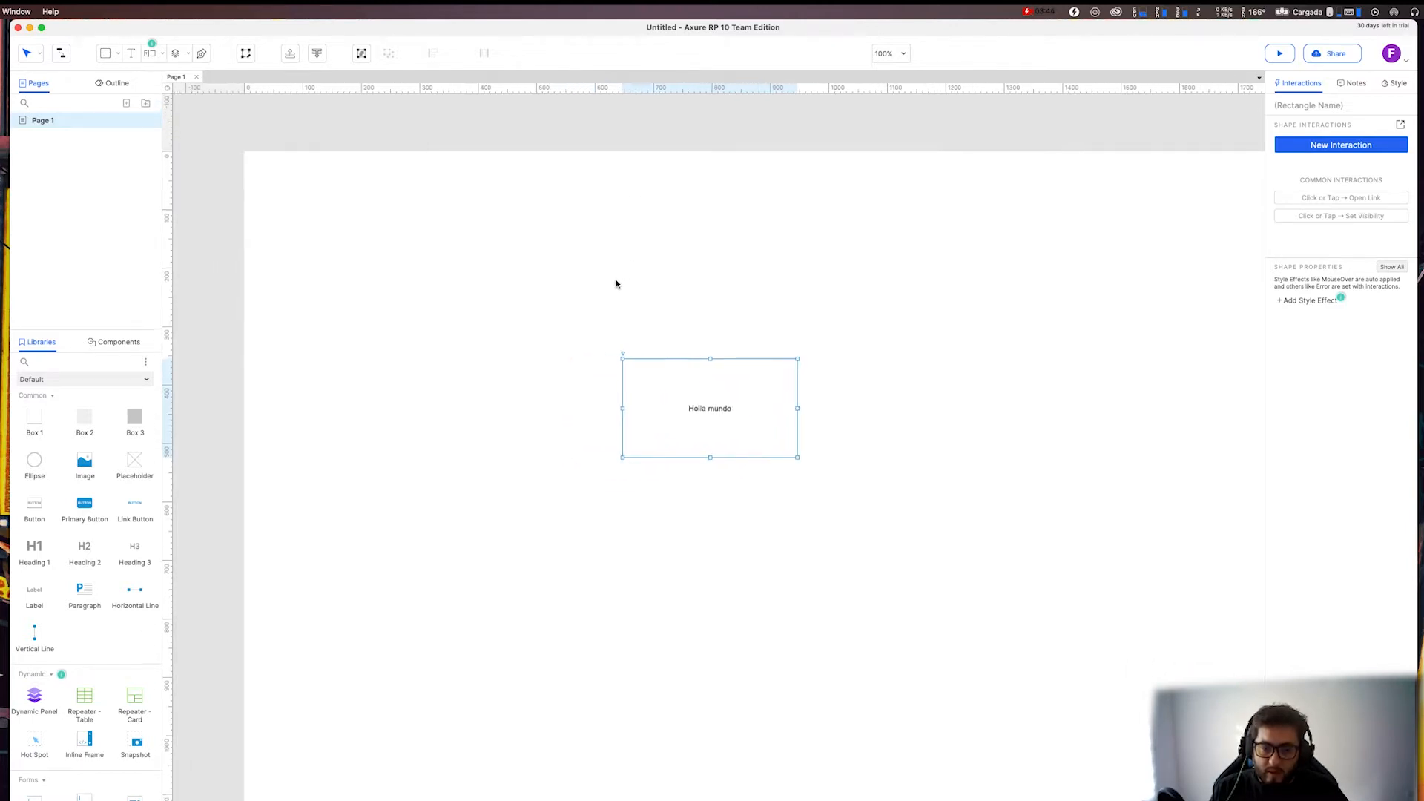
scroll(620, 280, "down", 2)
scroll(621, 279, "right", 2)
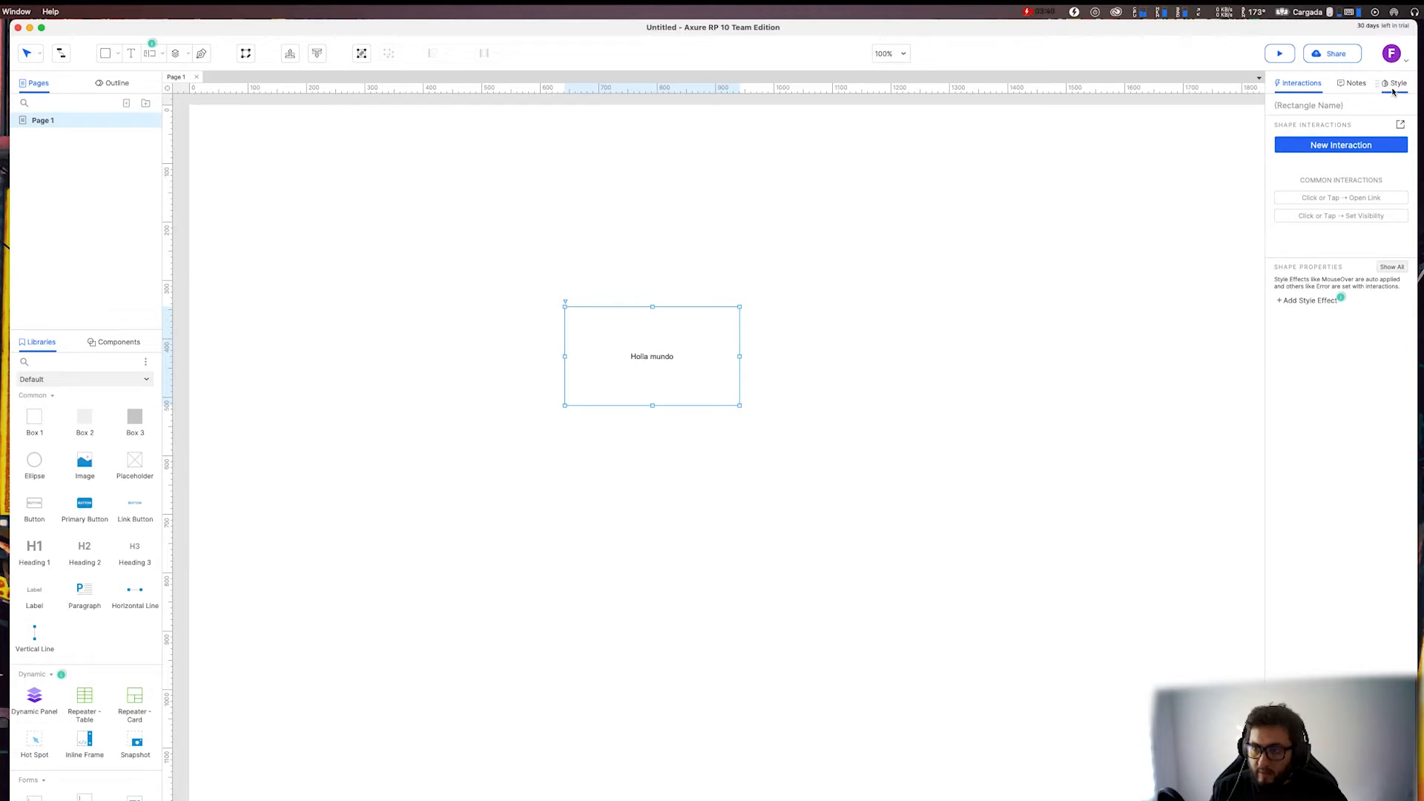
Show the rectangle's style properties and move it to about x 738, y 357.
left_click(1393, 89)
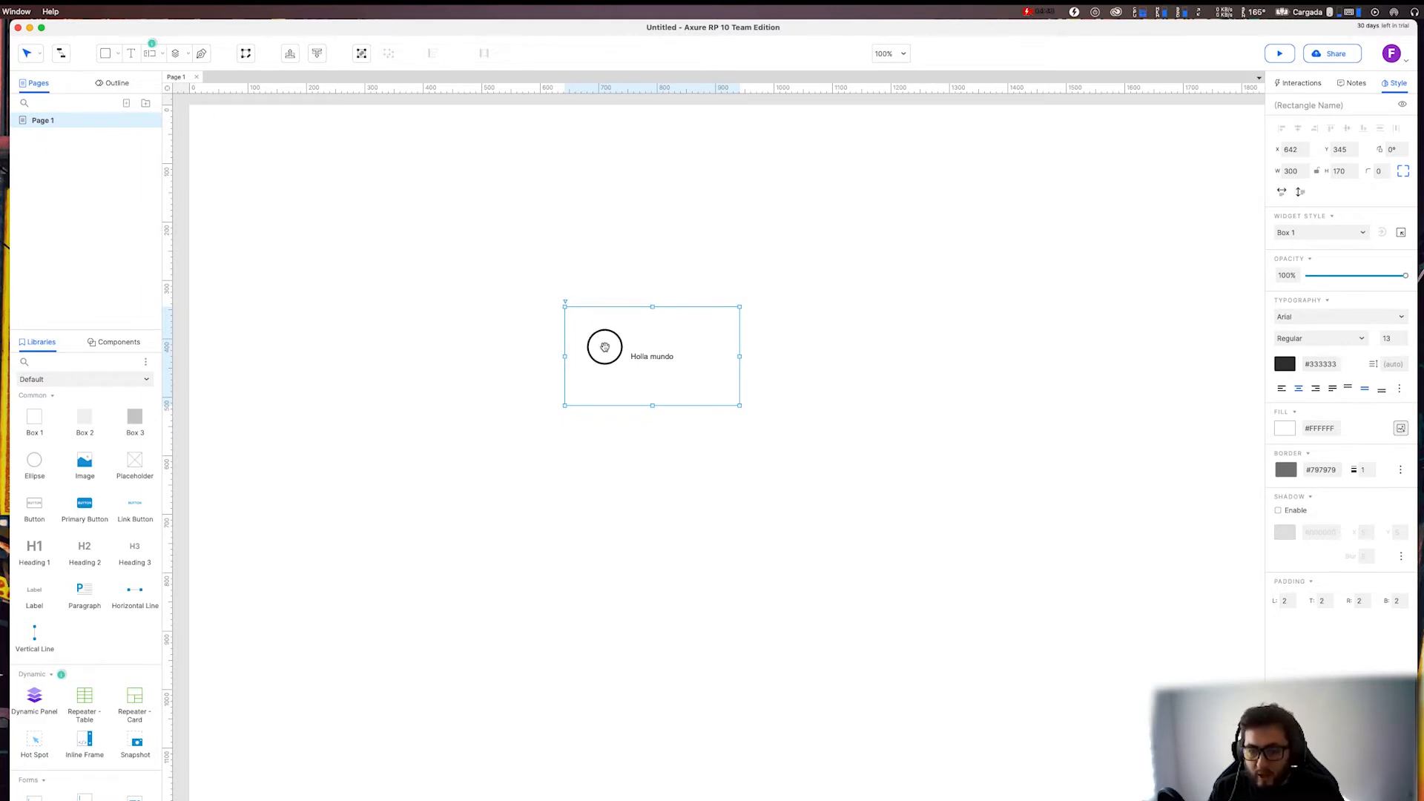
left_click_drag(604, 345, 644, 350)
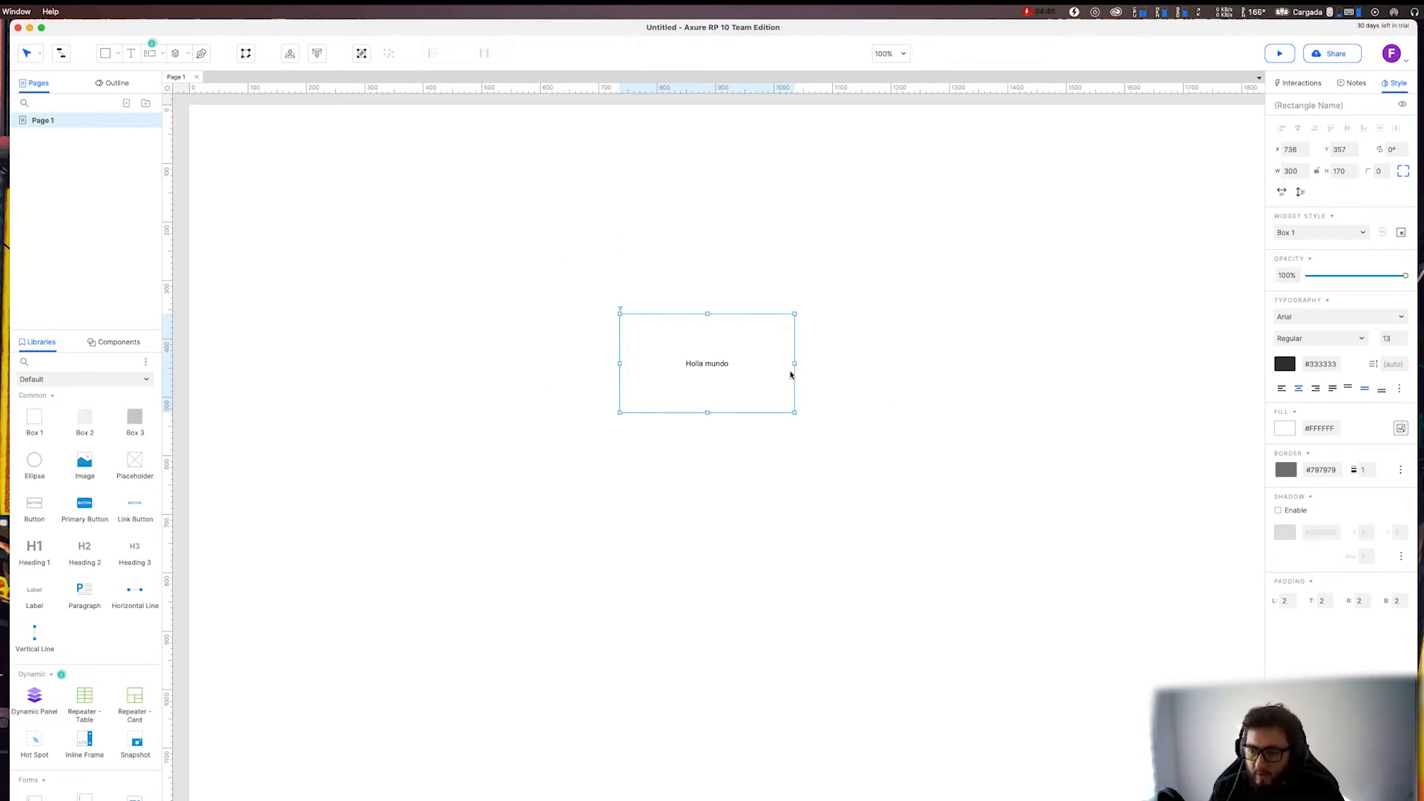
right_click(686, 382)
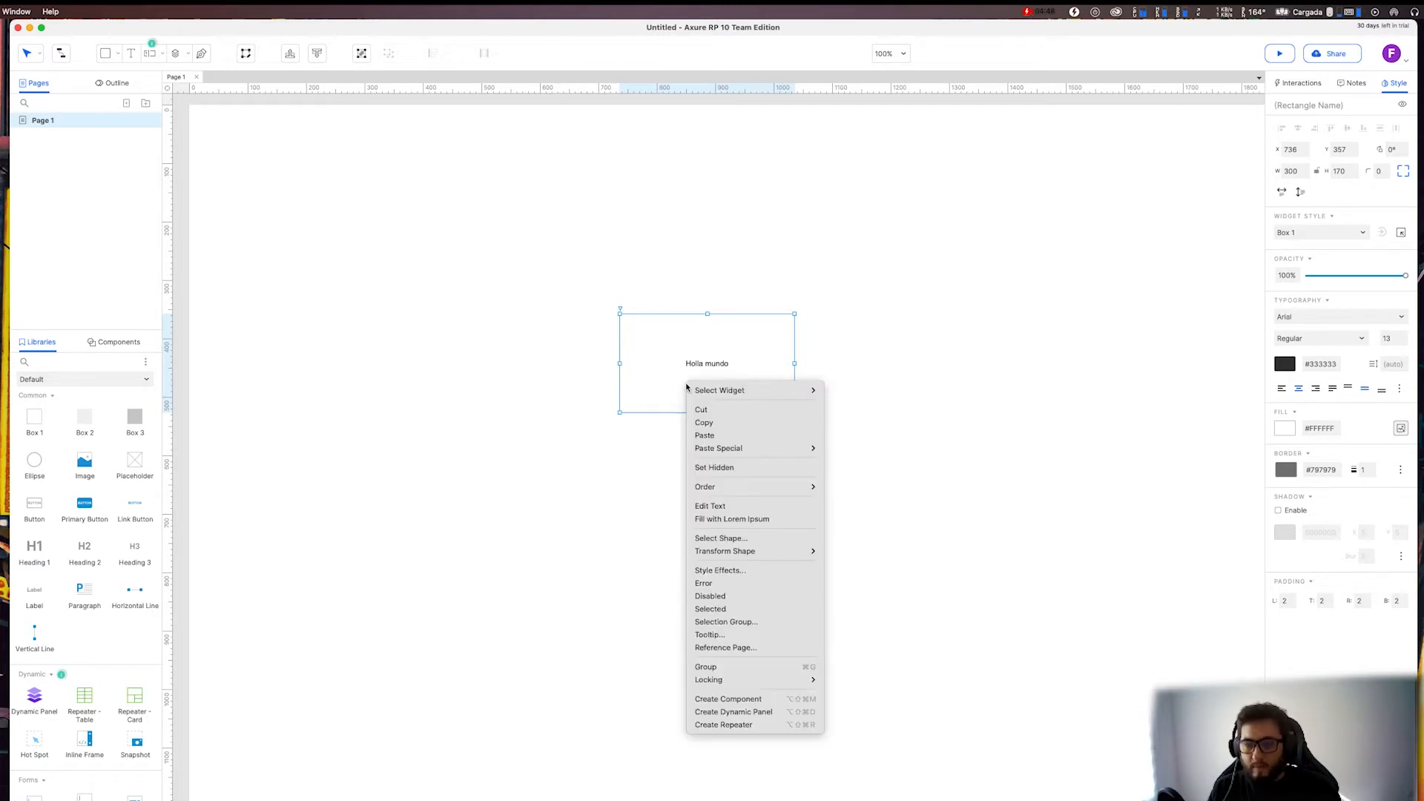
left_click(836, 308)
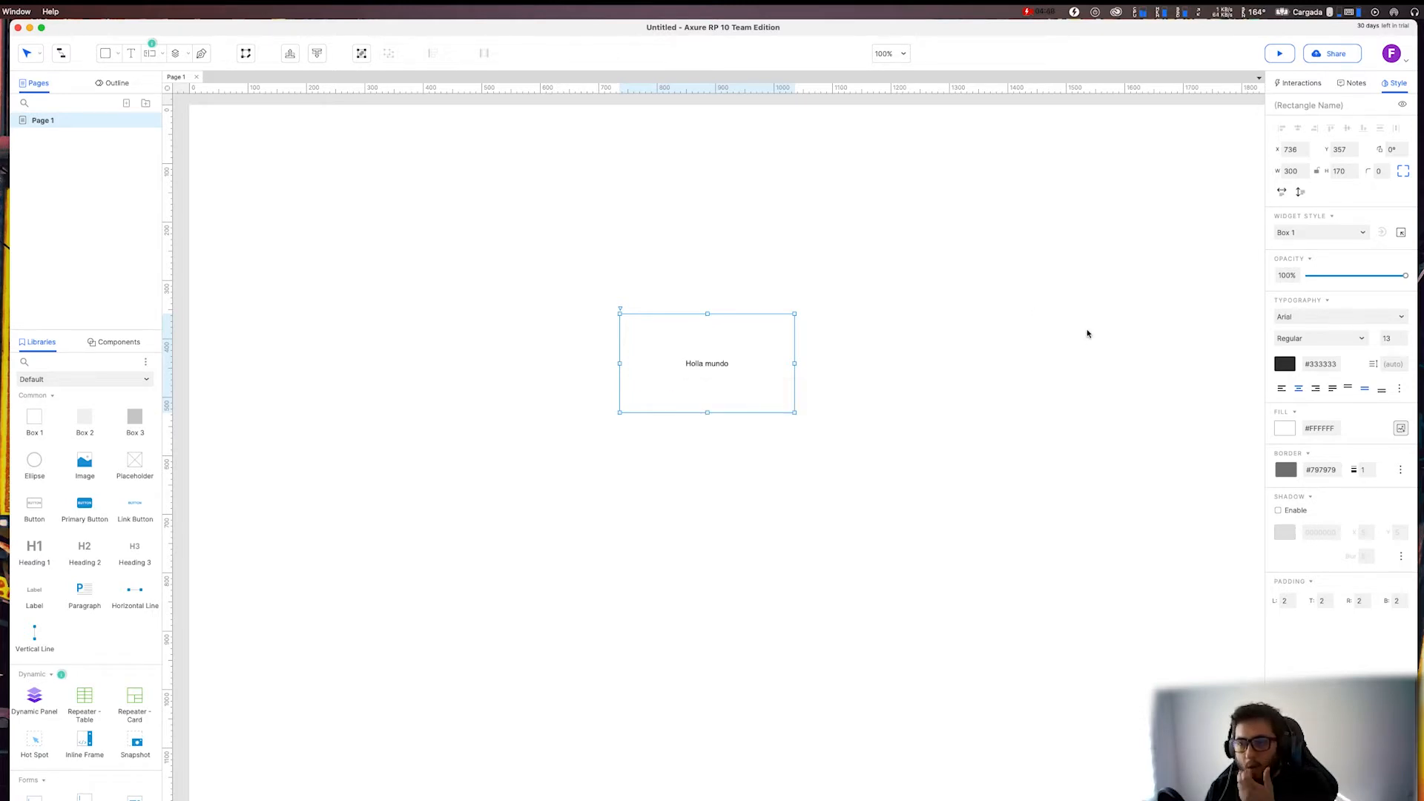
Fill the rectangle with solid red #D9001B and set its text colour to white #FFFFFF.
left_click(1285, 428)
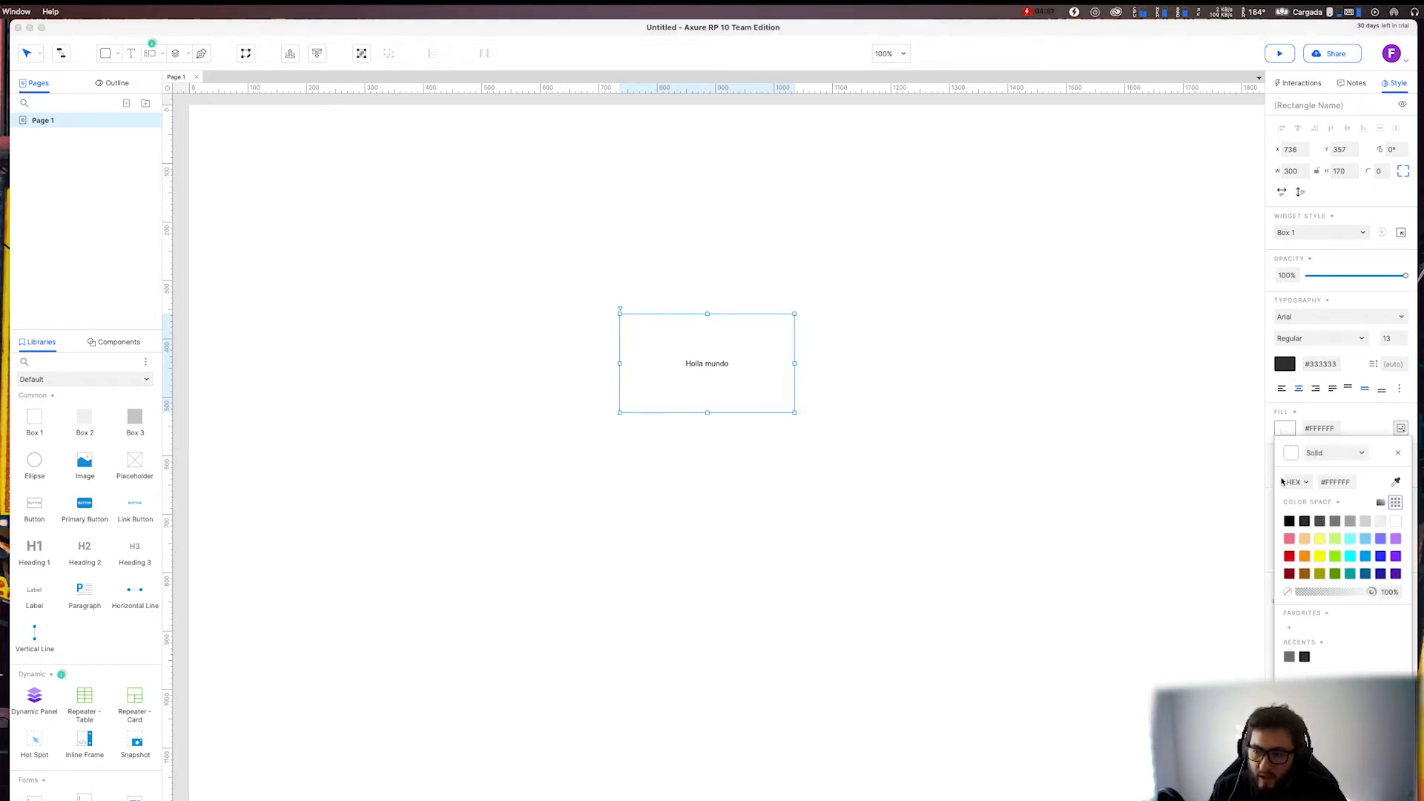
left_click(1289, 558)
left_click(725, 369)
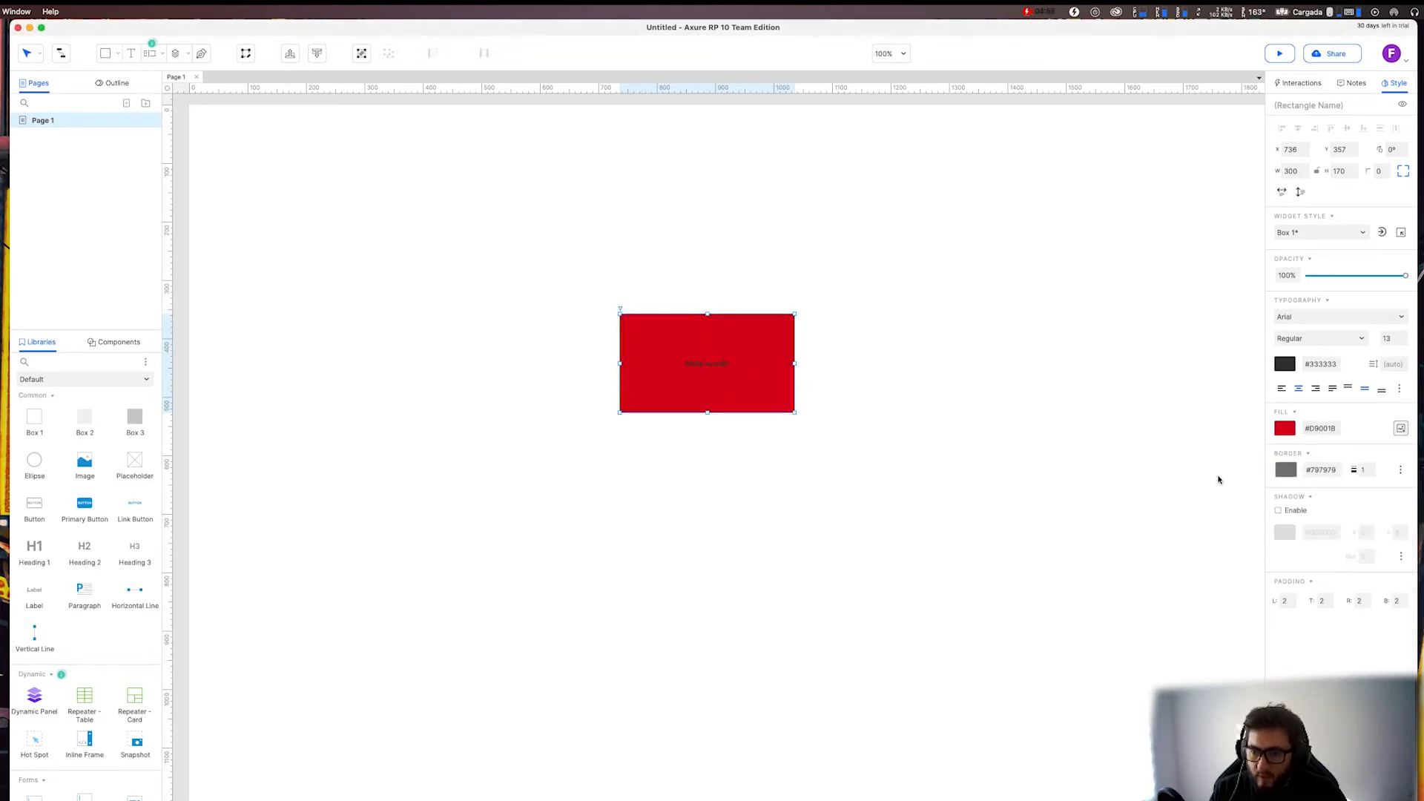
left_click(1285, 365)
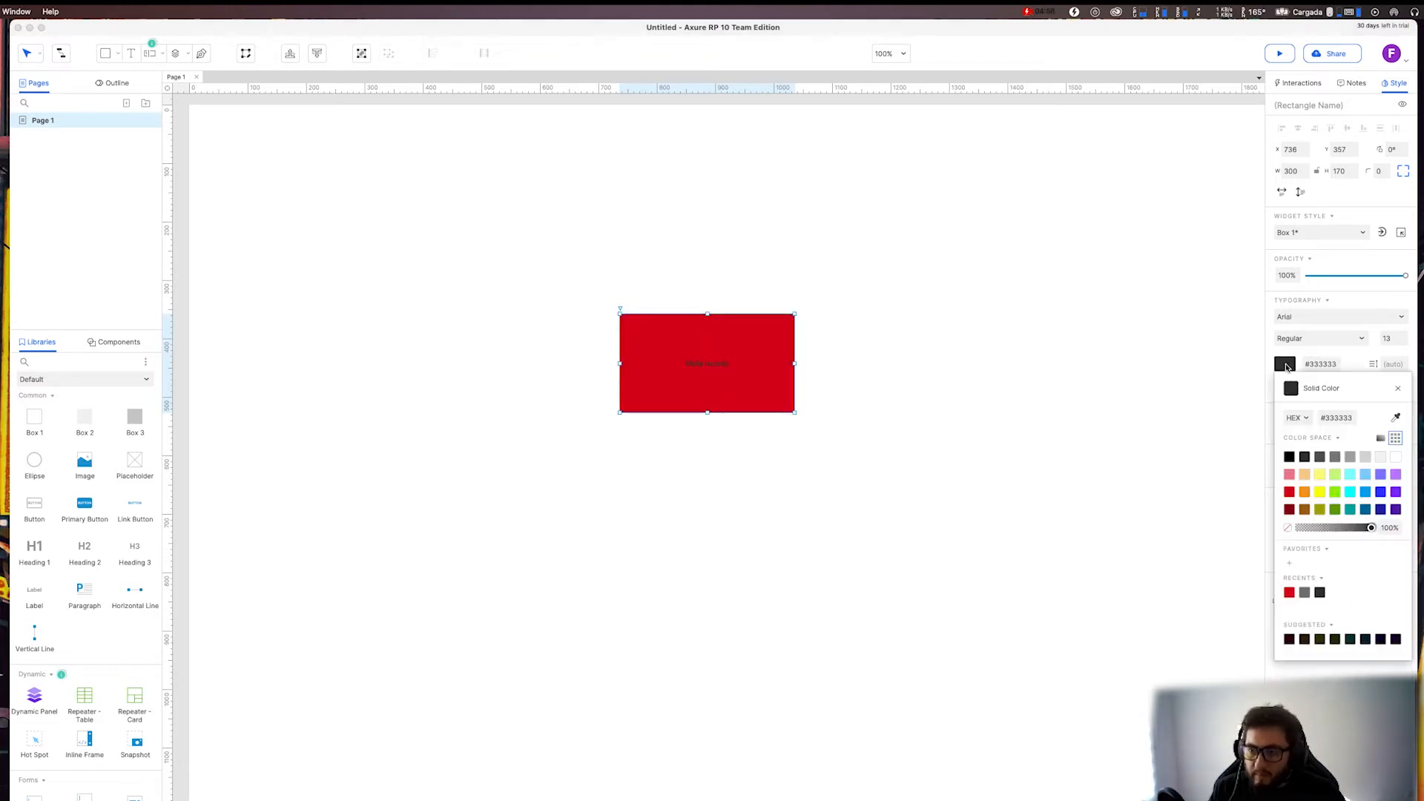
left_click(1395, 457)
left_click(964, 395)
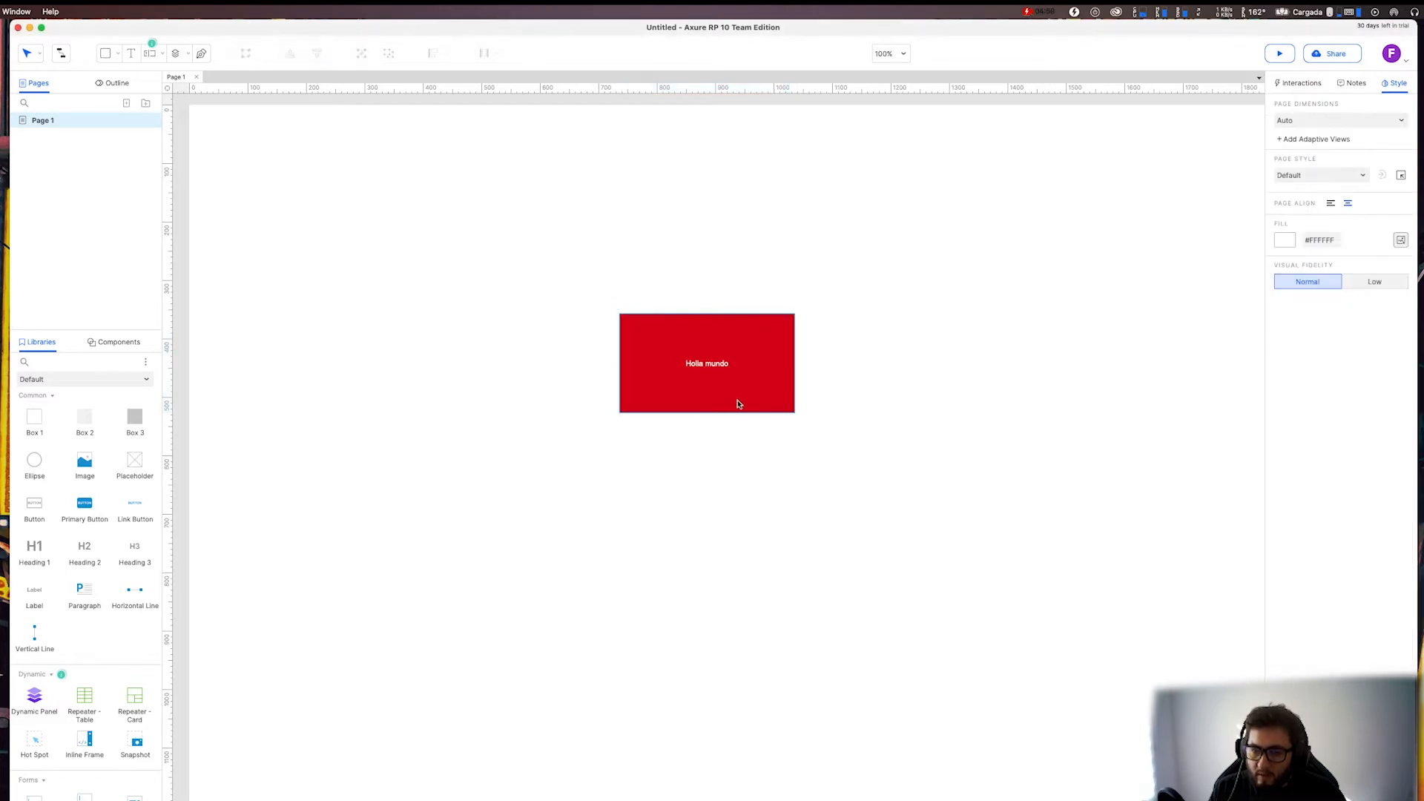
Select the red rectangle, show the page outline and examine its widget filter and sorting options.
left_click(703, 369)
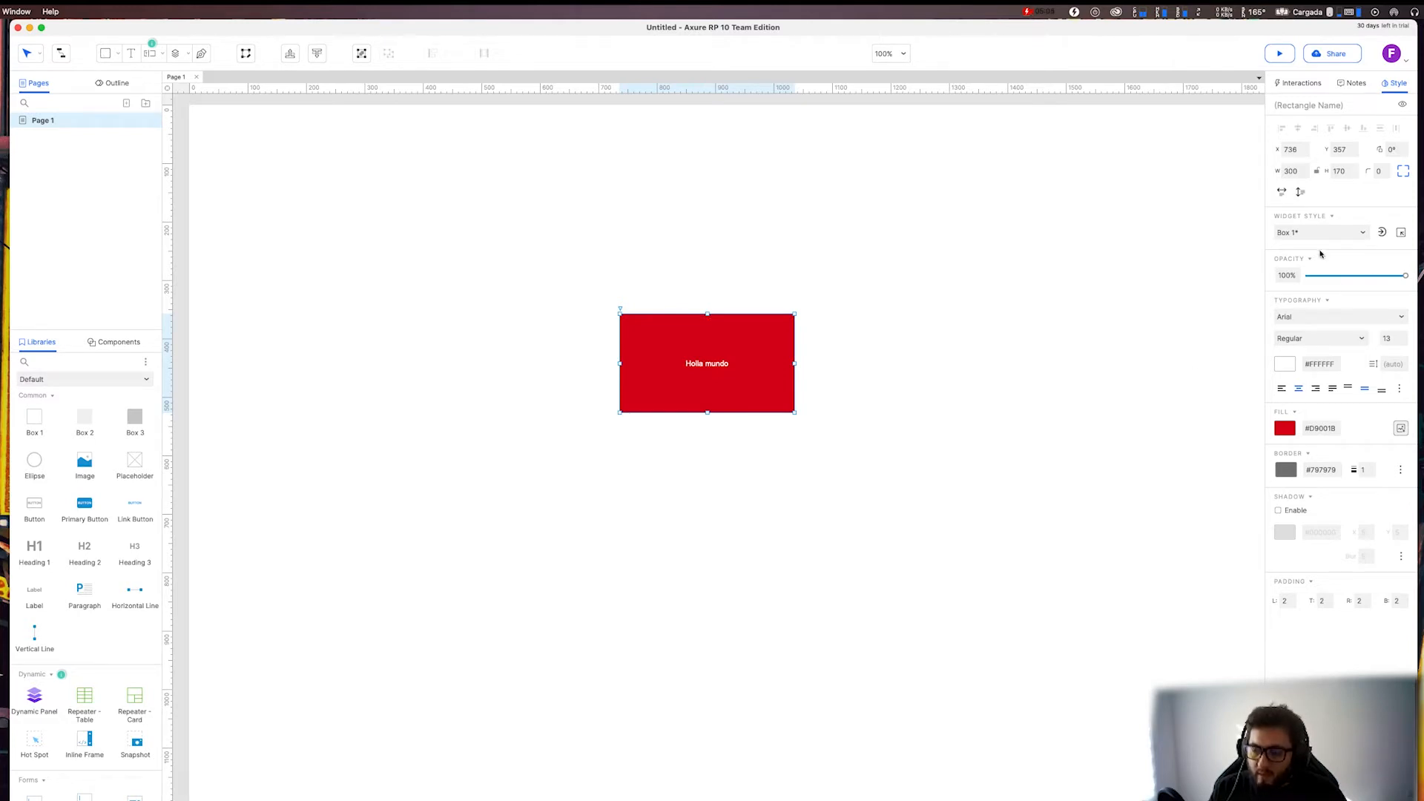
left_click(1284, 106)
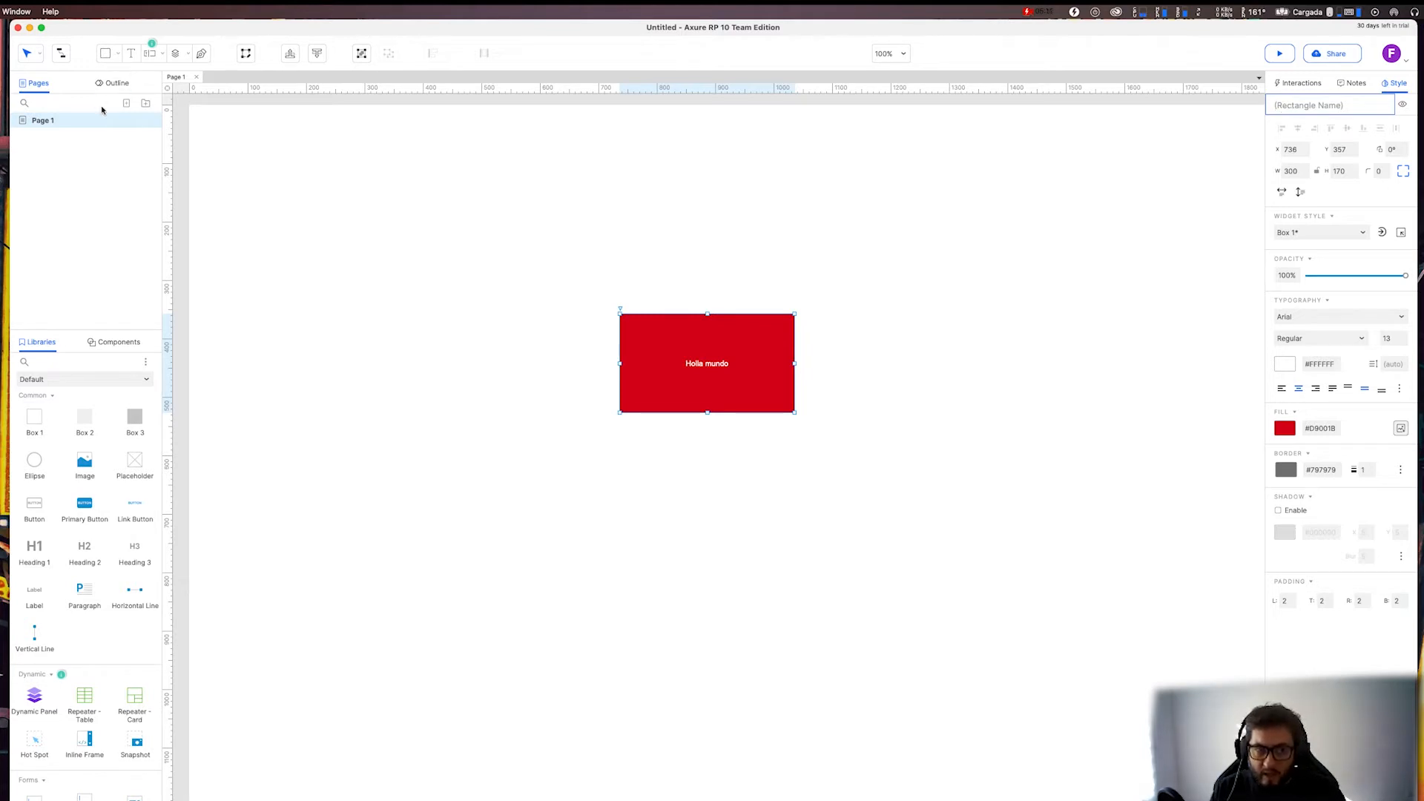
left_click(112, 83)
mouse_move(61, 136)
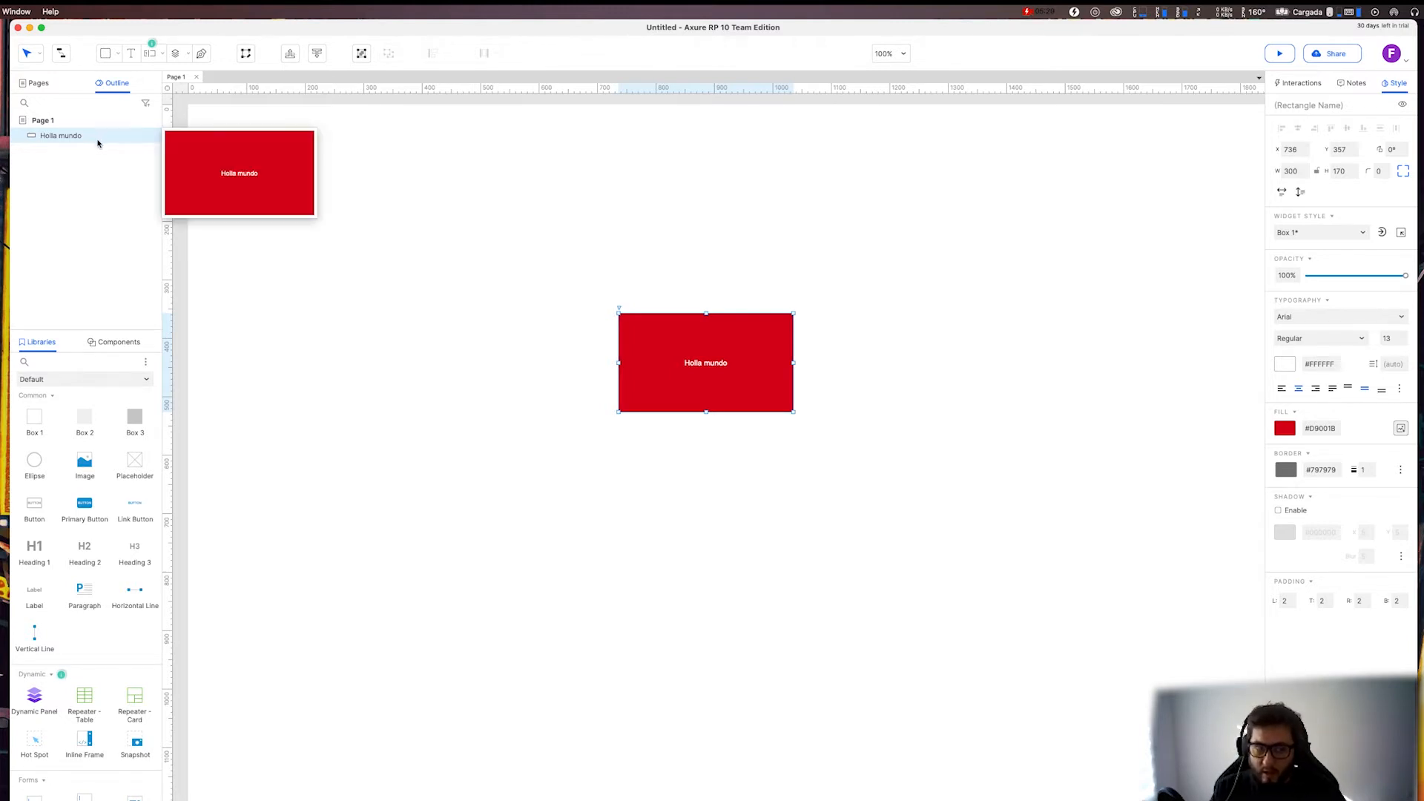
left_click(146, 105)
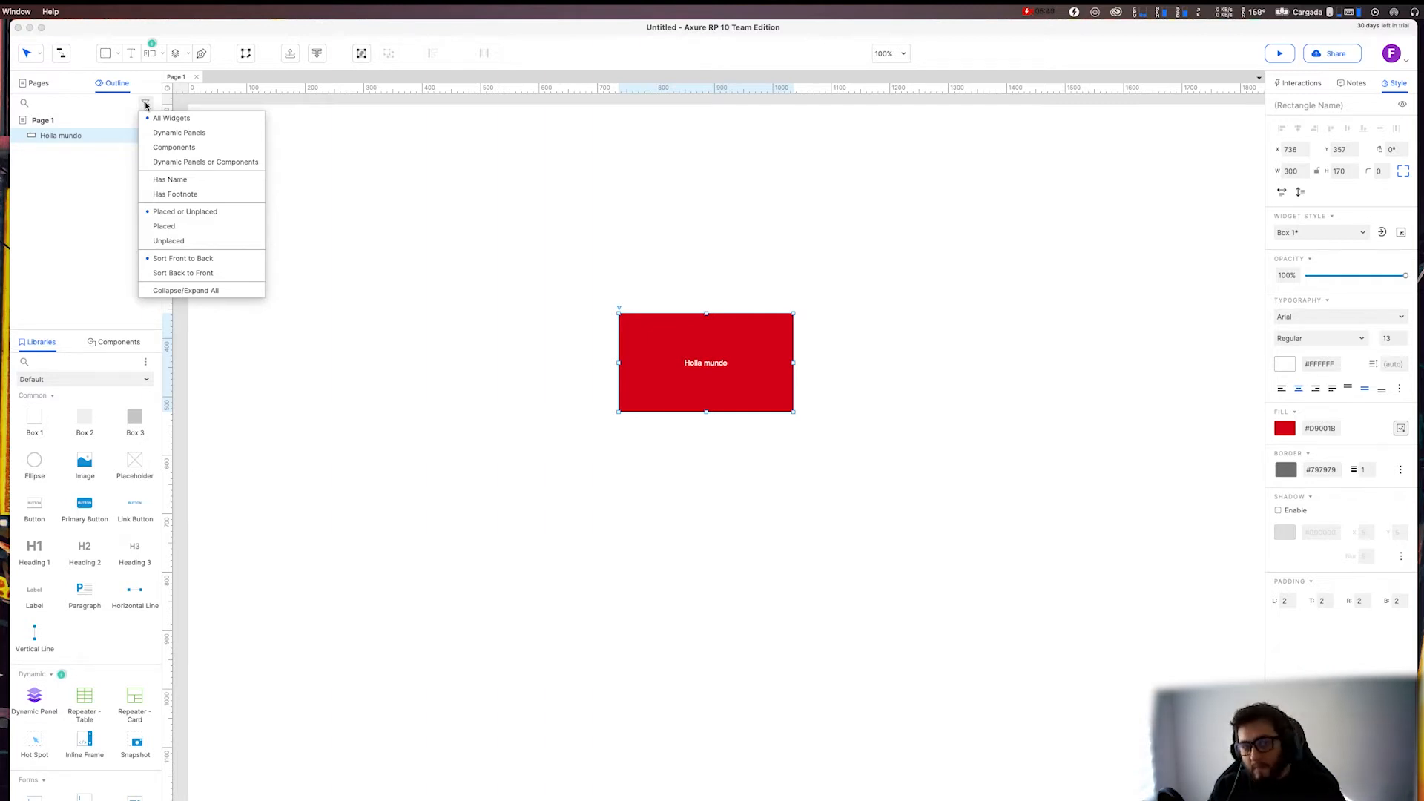
left_click(61, 104)
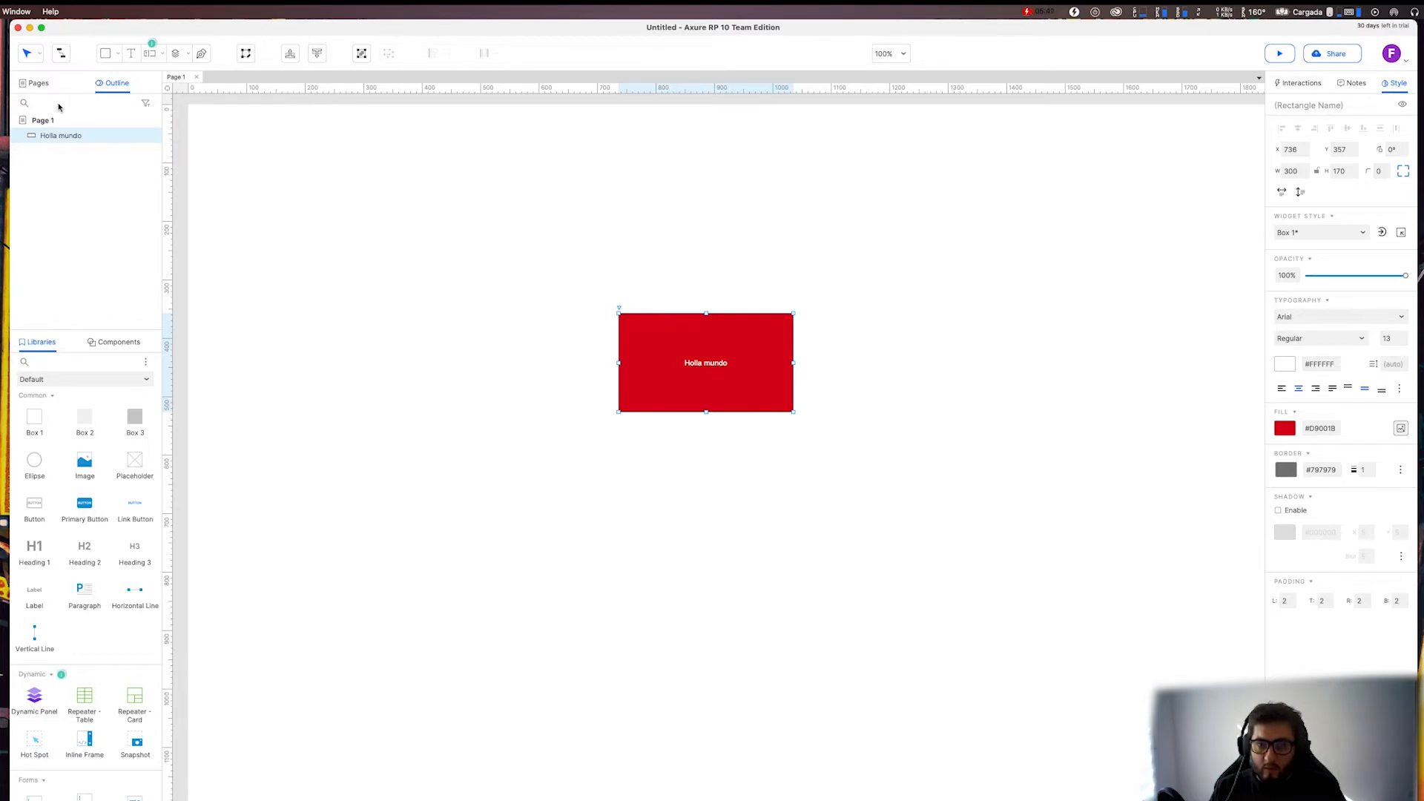
Name the red rectangle "Cuadrado" and select it again.
left_click(721, 209)
left_click(775, 340)
left_click(1310, 105)
type("Cuadrado")
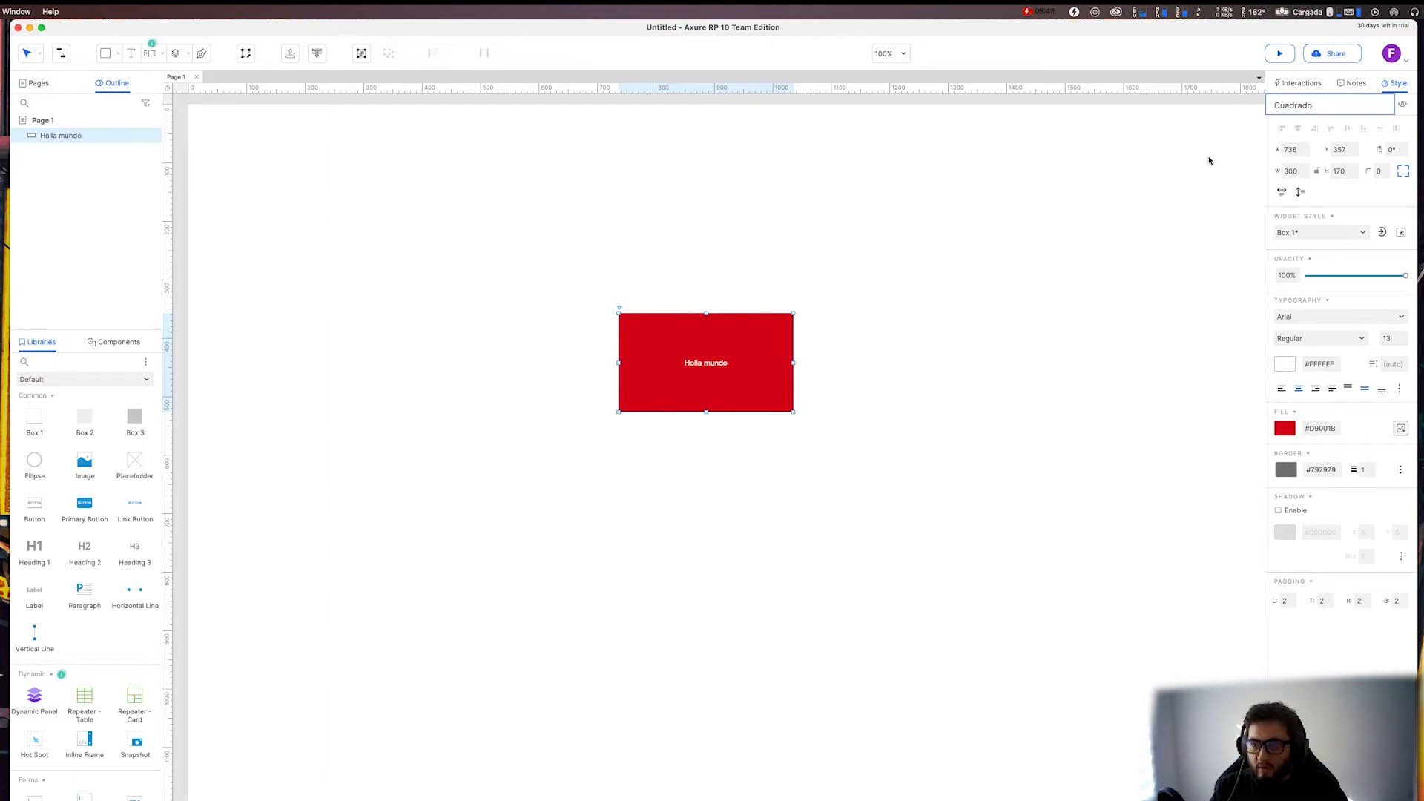
left_click(899, 334)
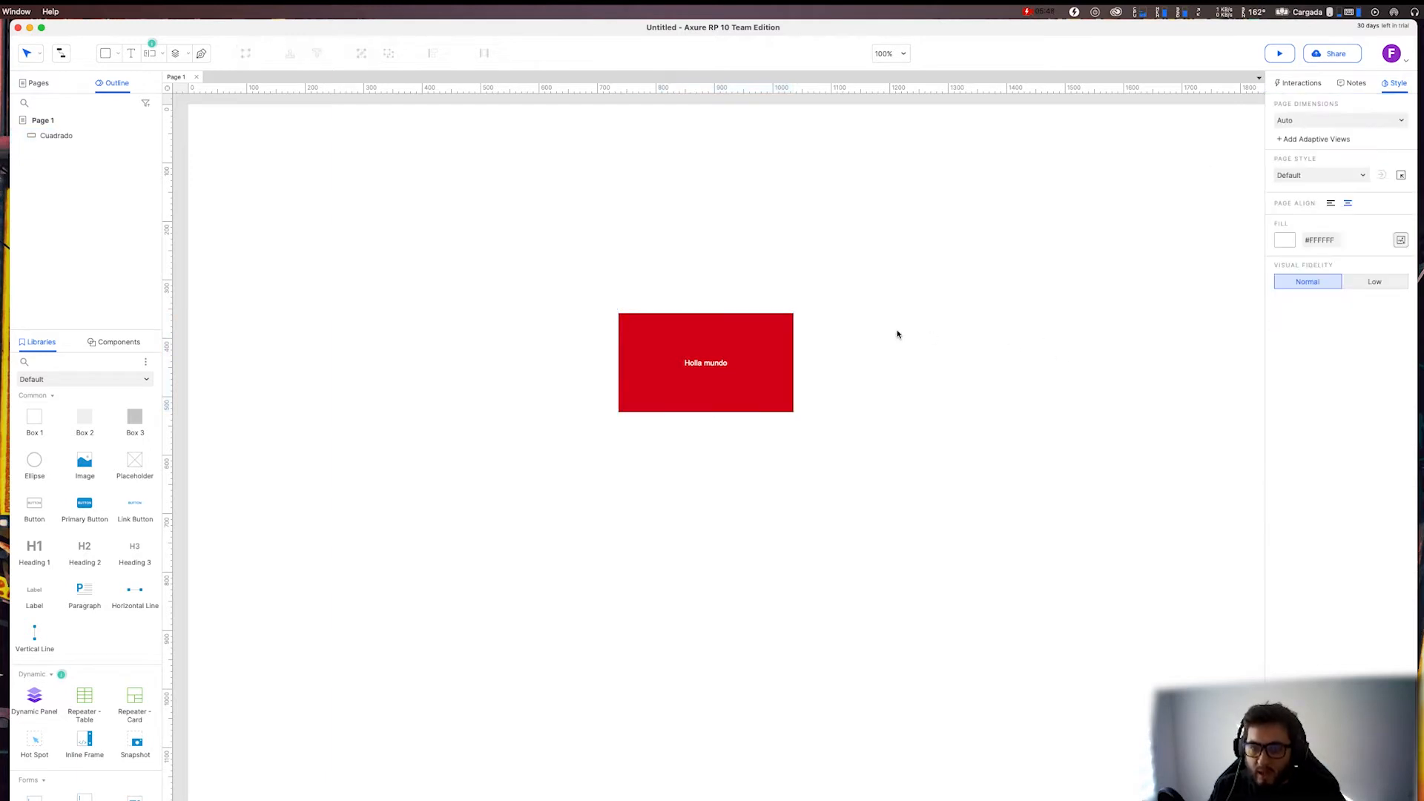
left_click(770, 343)
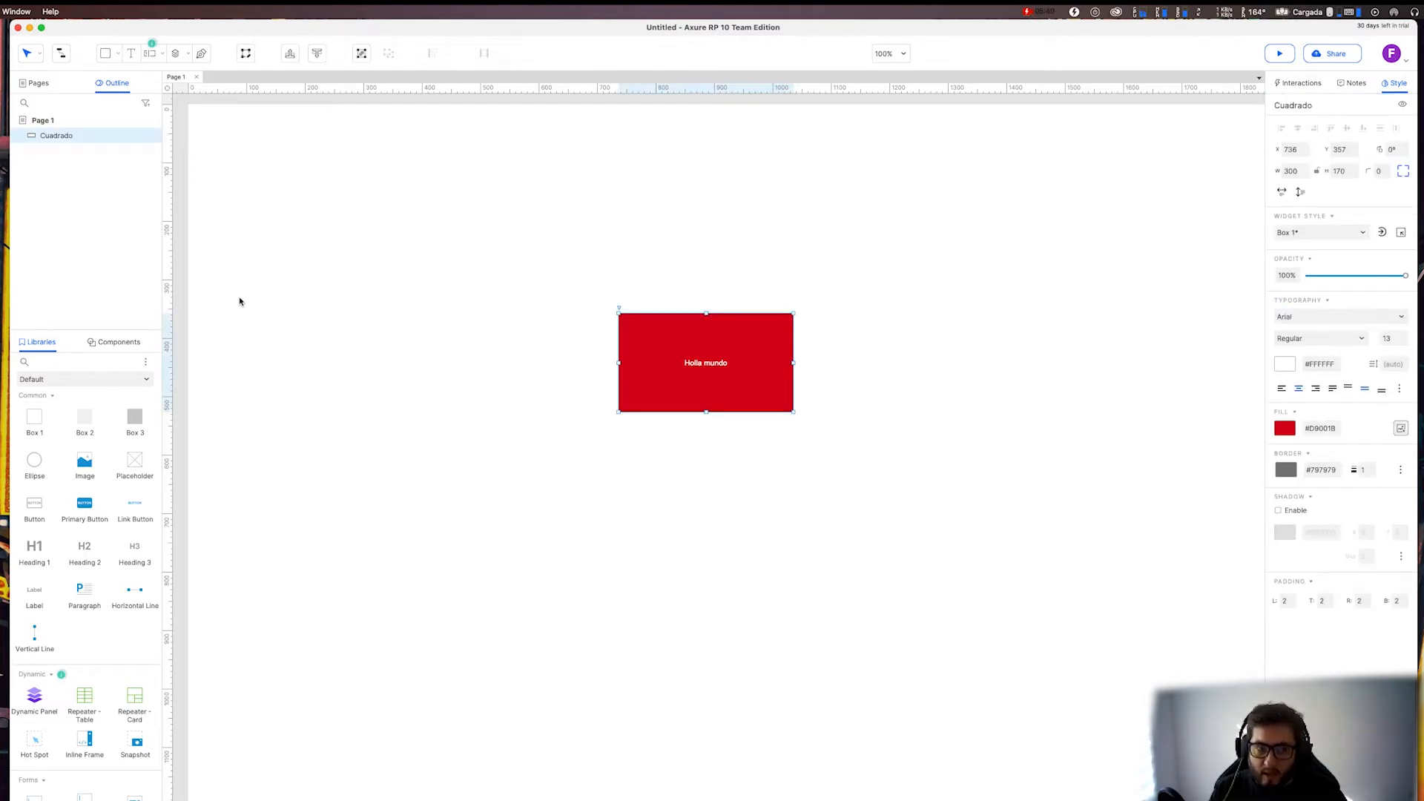
Convert the red "Cuadrado" rectangle into a dynamic panel.
right_click(651, 343)
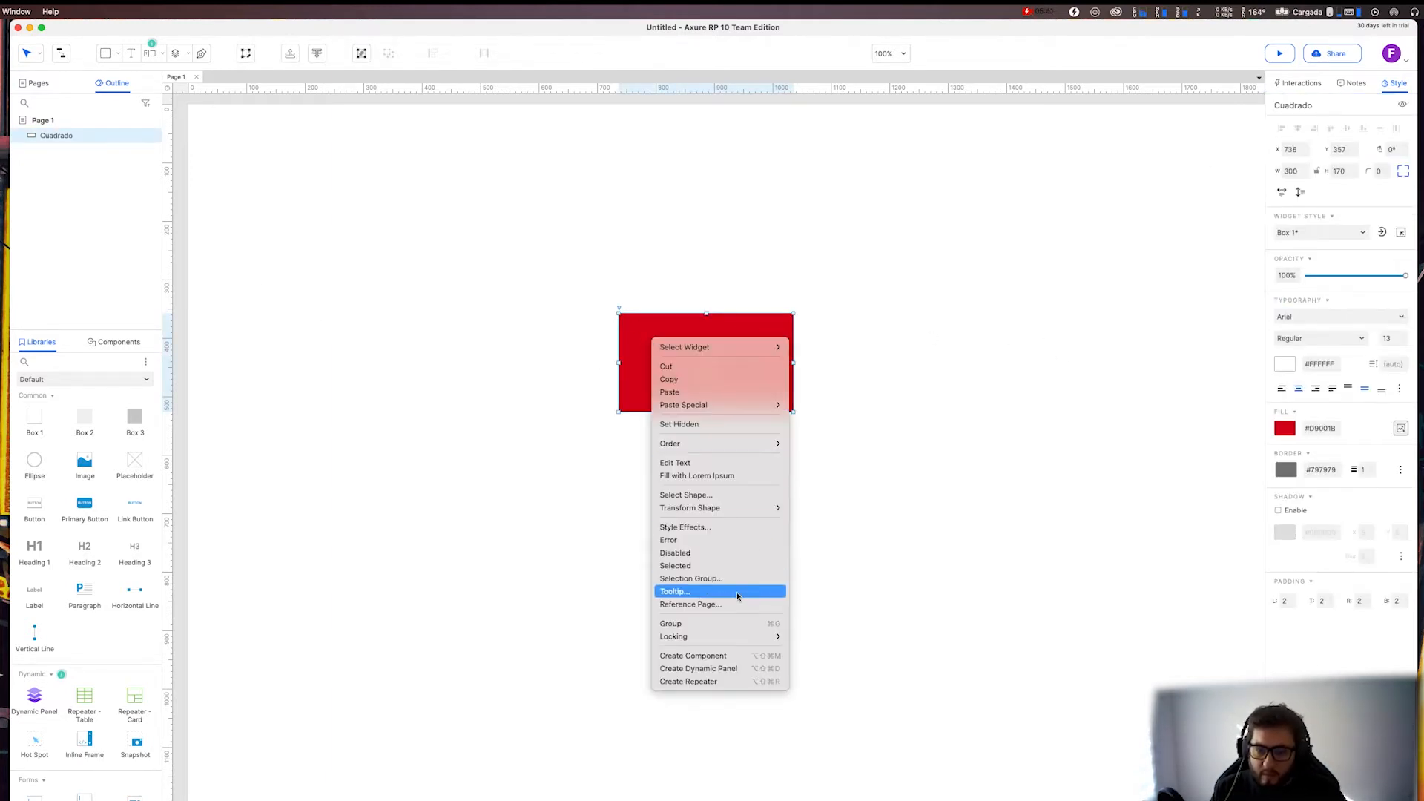
left_click(767, 667)
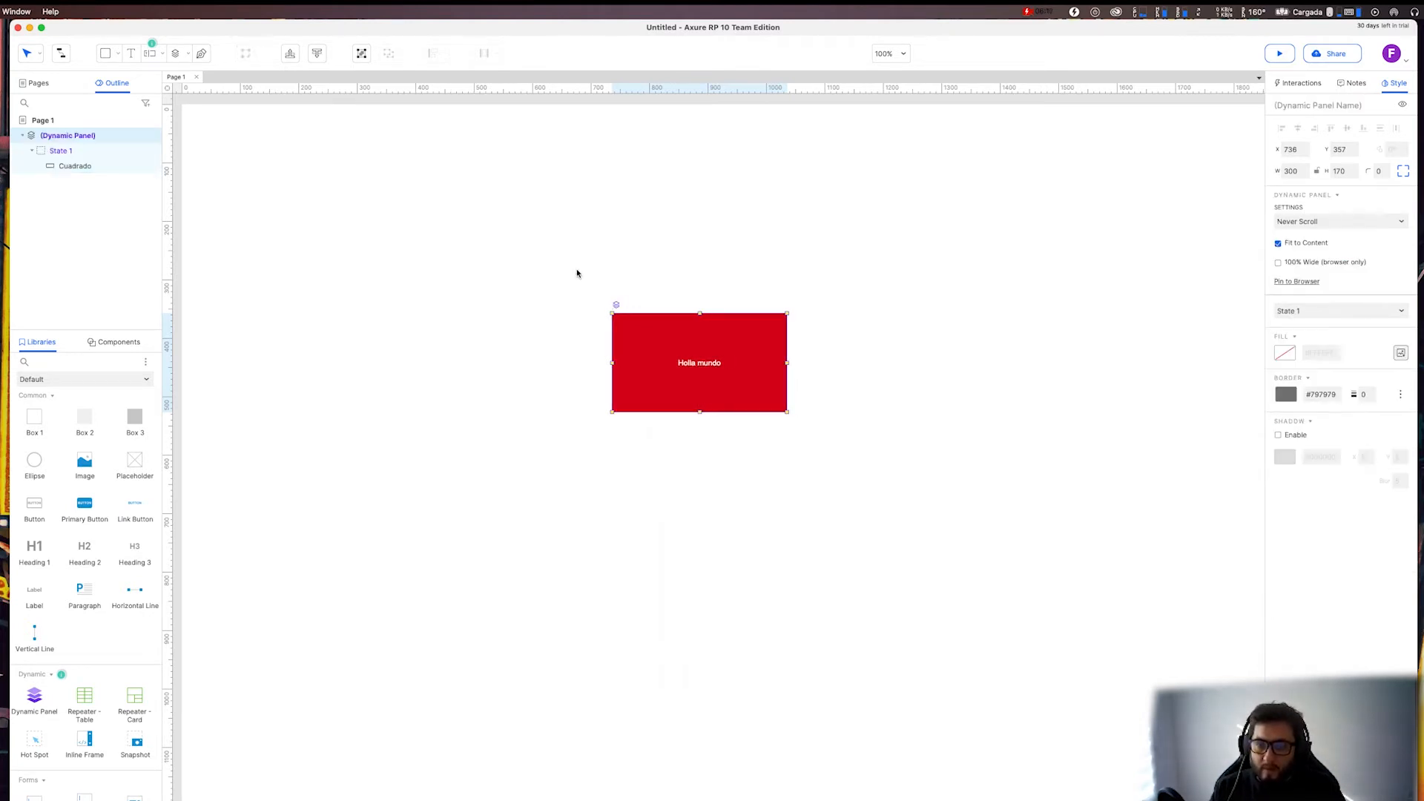
scroll(660, 334, "up", 5)
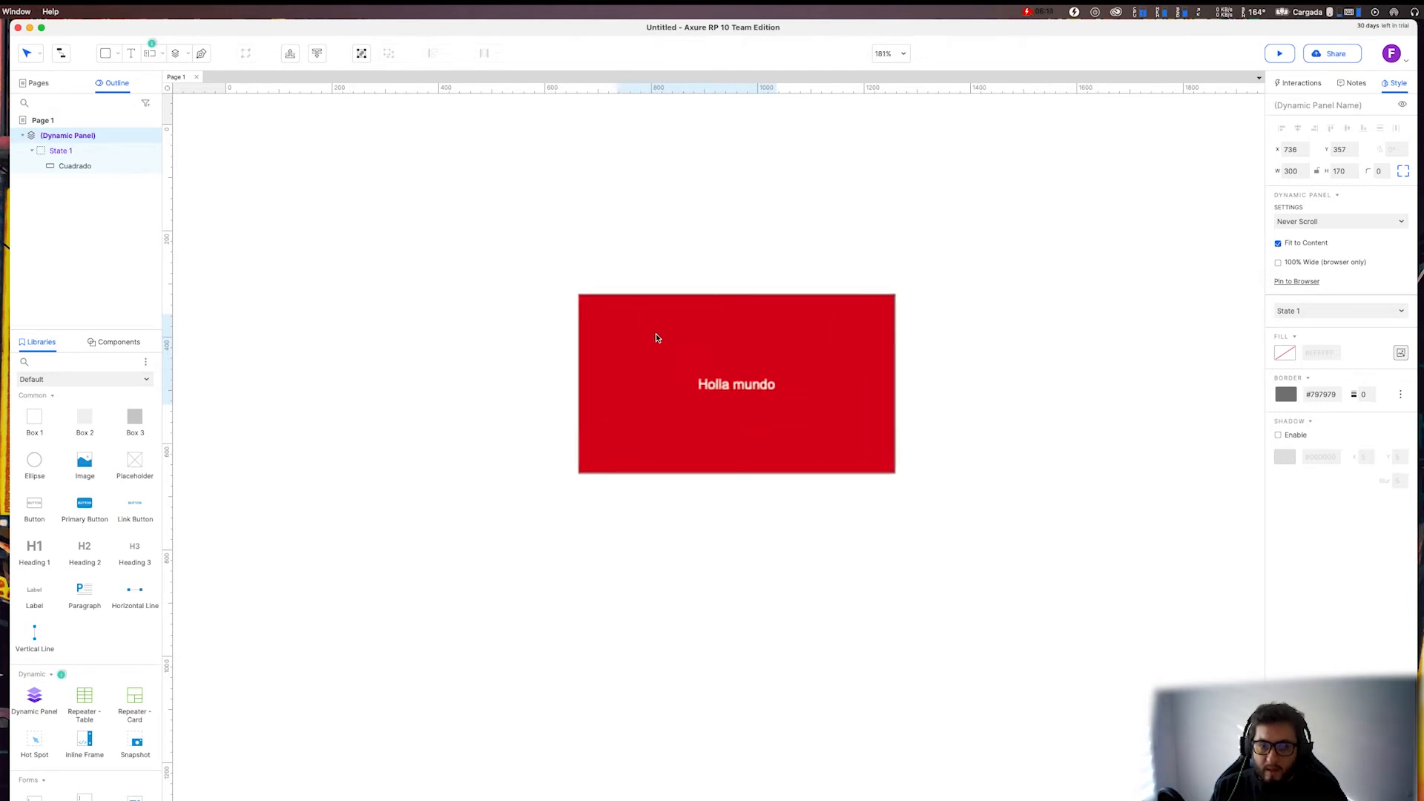
scroll(656, 338, "up", 5)
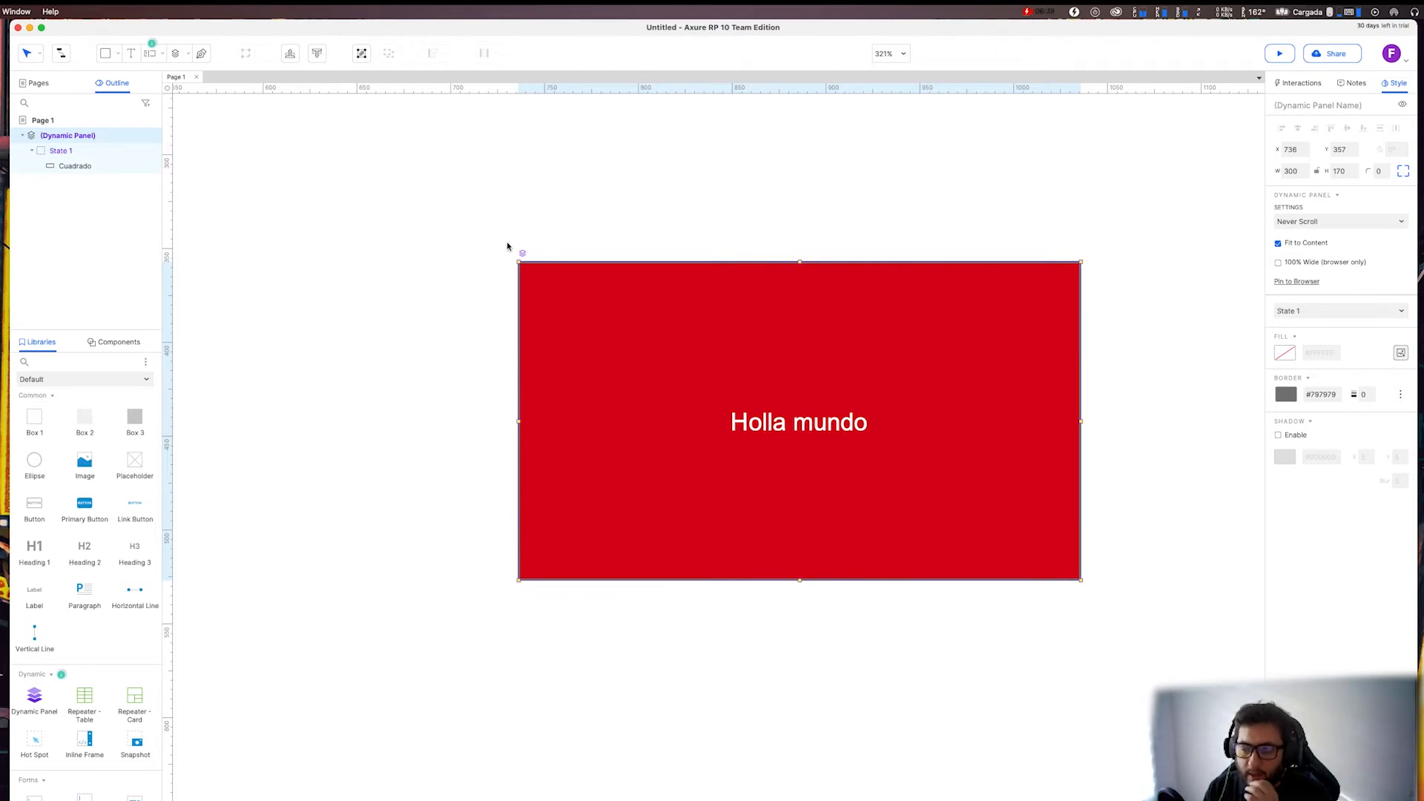
Preview State 1 of the dynamic panel, open it for editing and exit the state editing view.
mouse_move(40, 153)
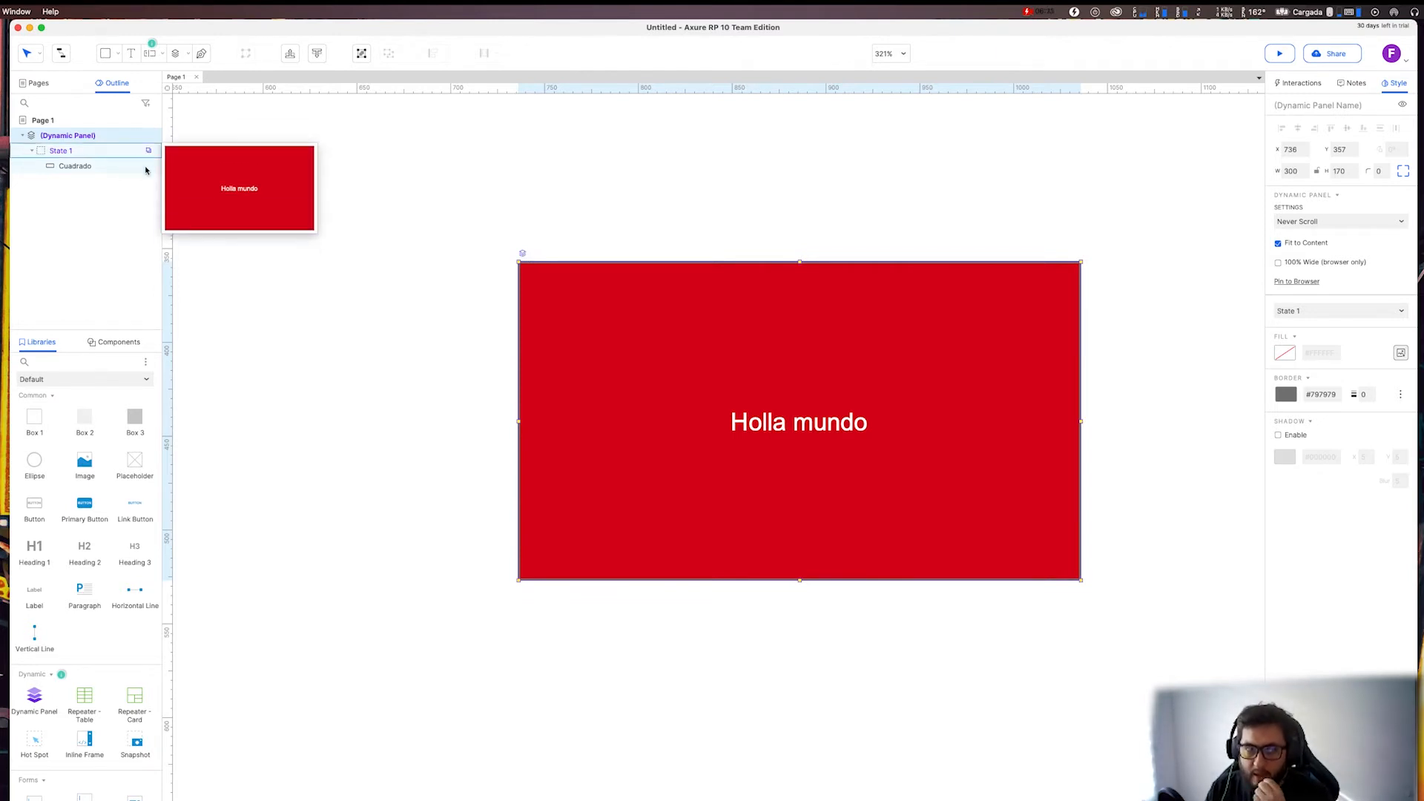
double_click(36, 154)
mouse_move(75, 176)
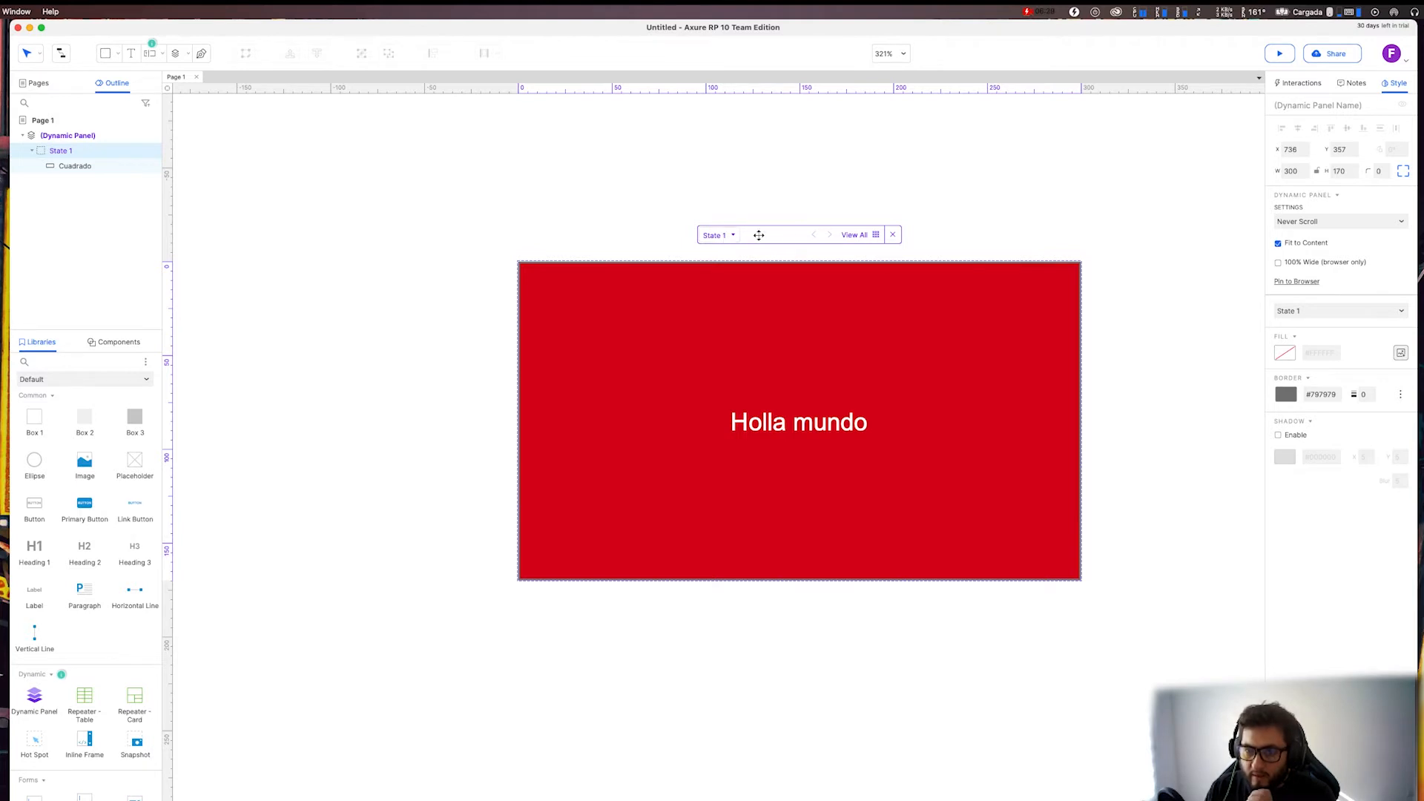
left_click(892, 235)
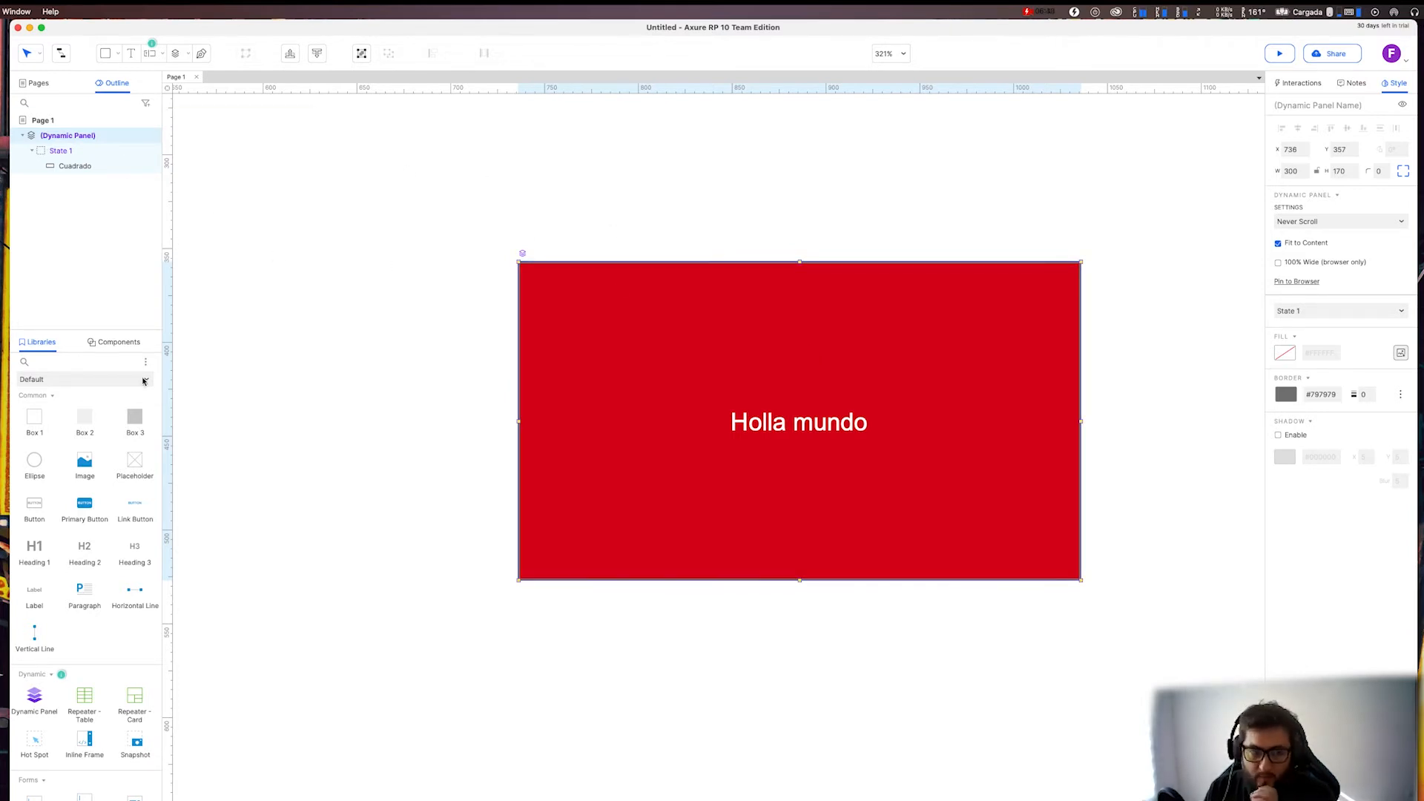
left_click(108, 421)
left_click_drag(108, 420, 386, 207)
left_click_drag(935, 537, 537, 347)
key("Delete")
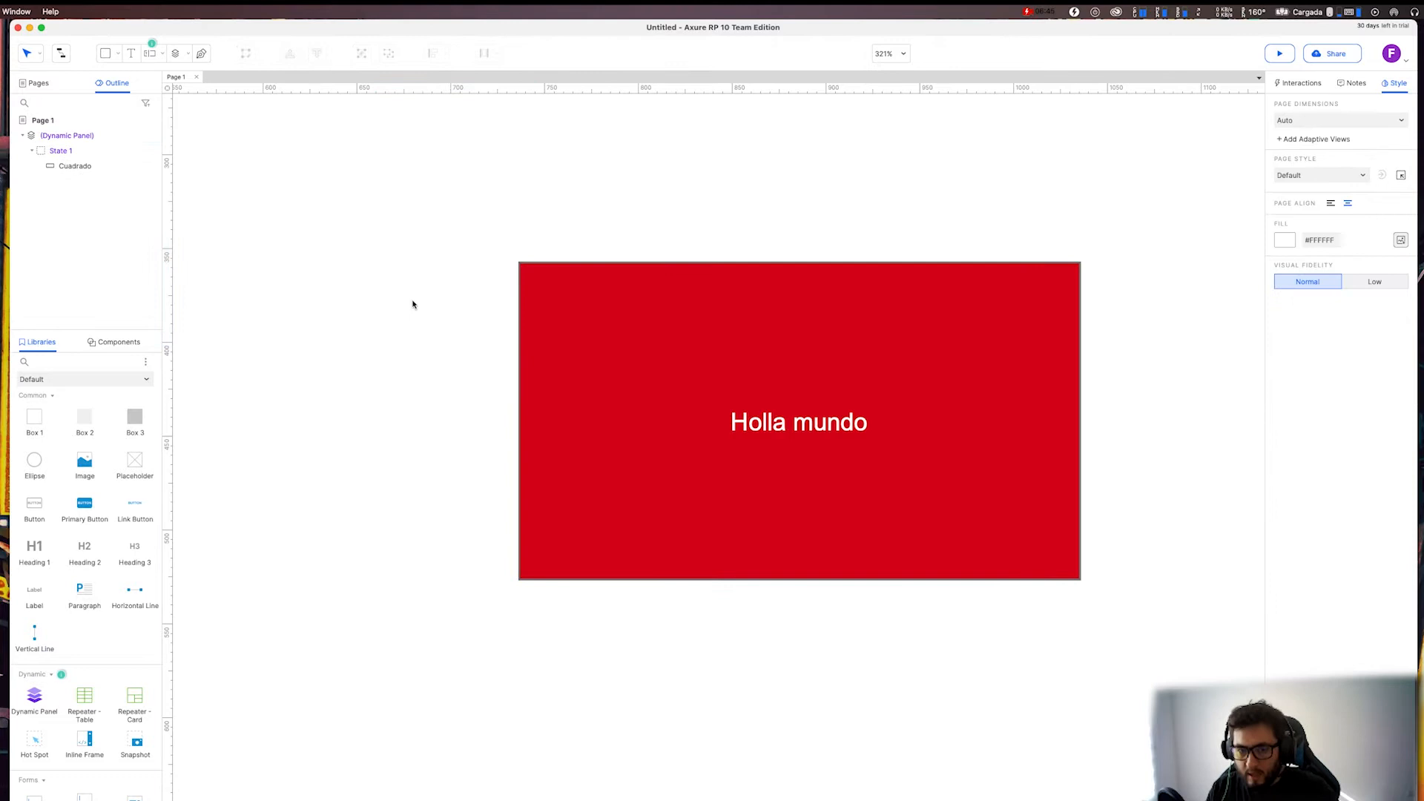
Select the dynamic panel on the canvas and open its State 1 from the outline.
left_click(610, 355)
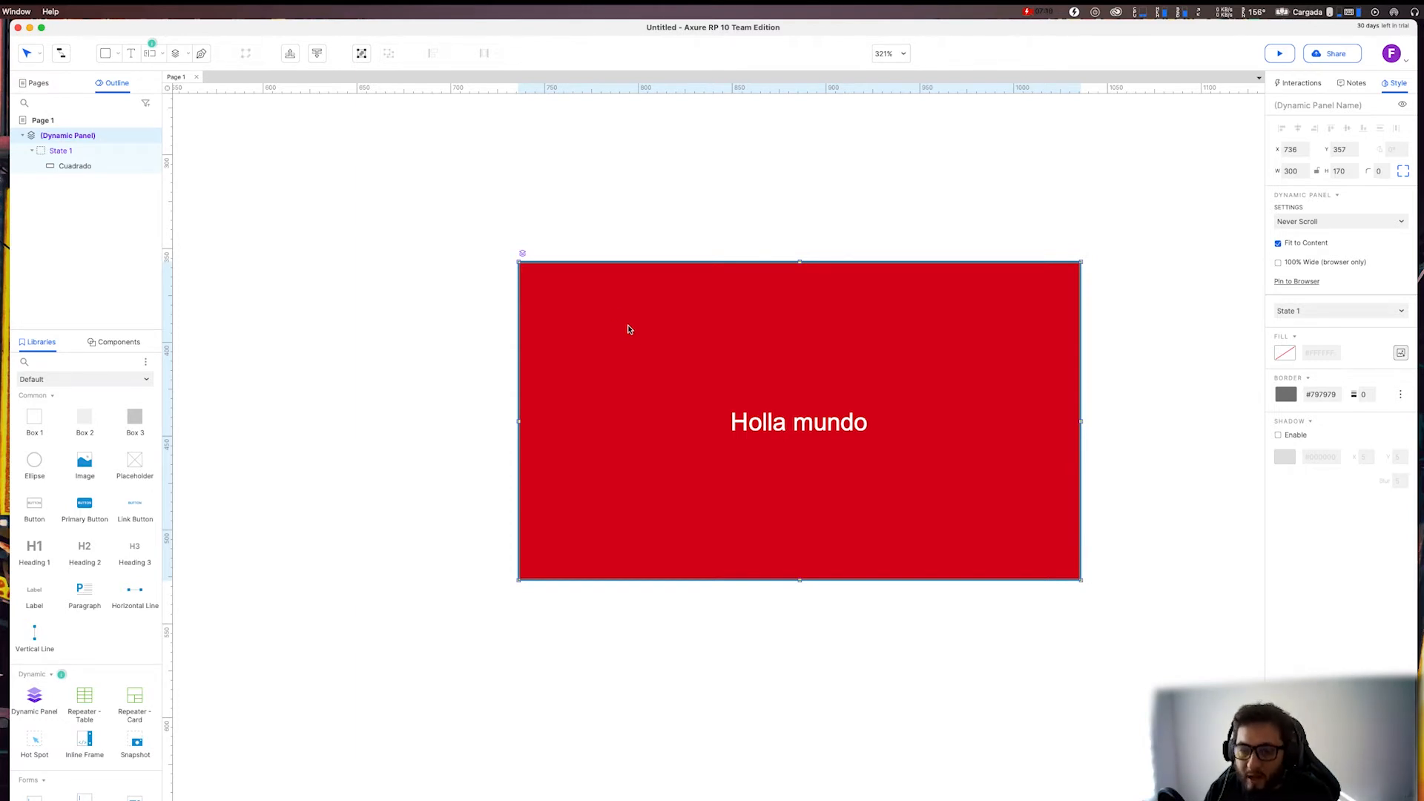
left_click(32, 152)
left_click(31, 152)
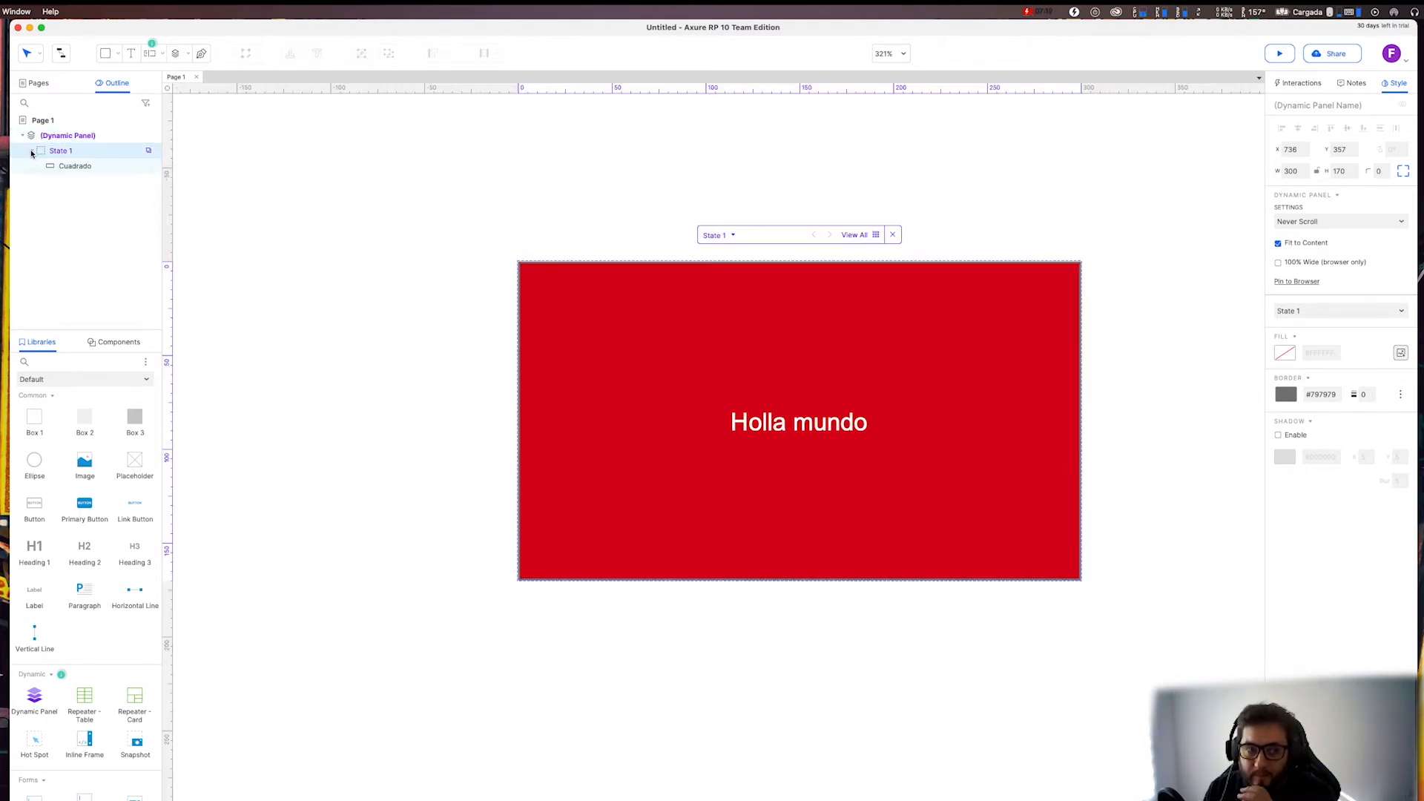
double_click(46, 152)
left_click(37, 153)
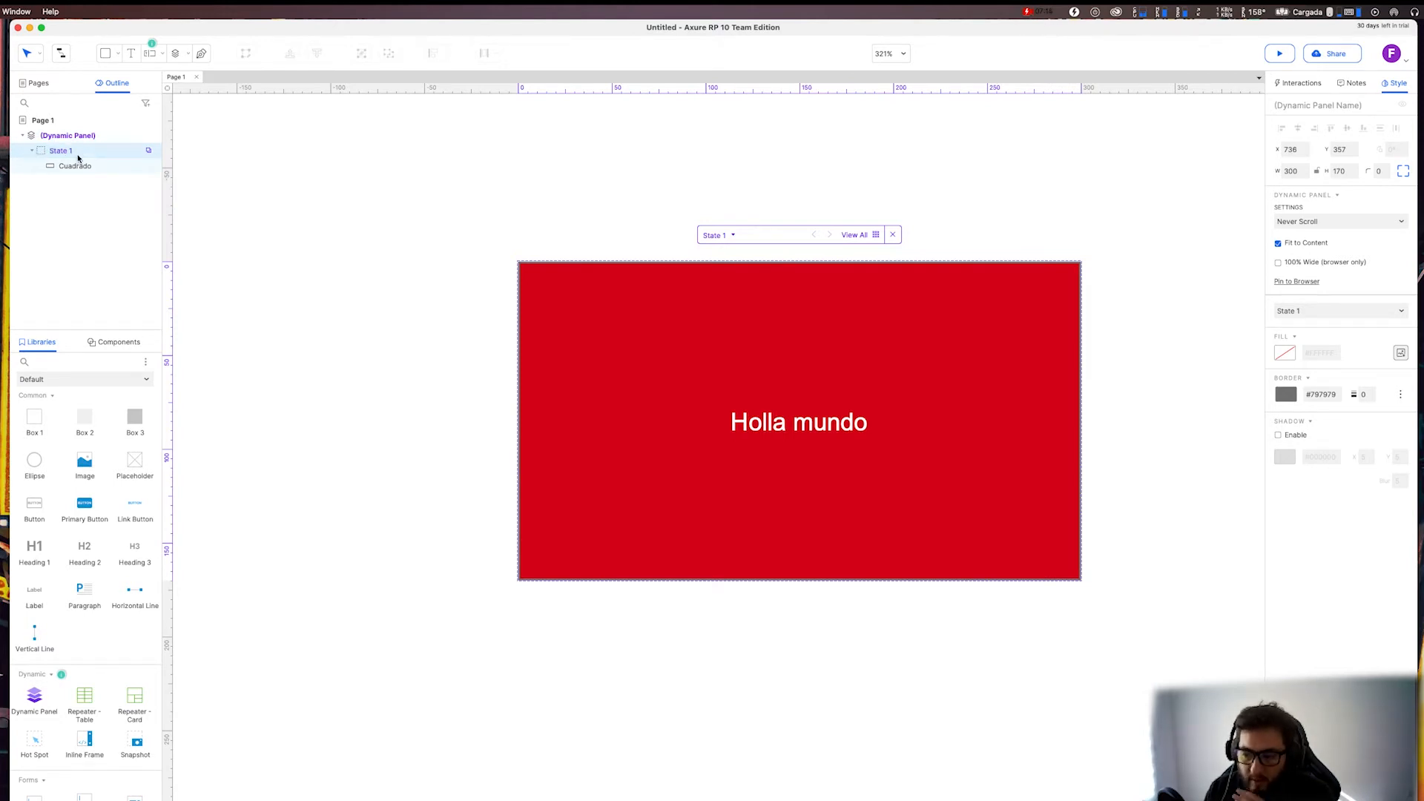
Rename the dynamic panel as "Ejemplo".
left_click(65, 135)
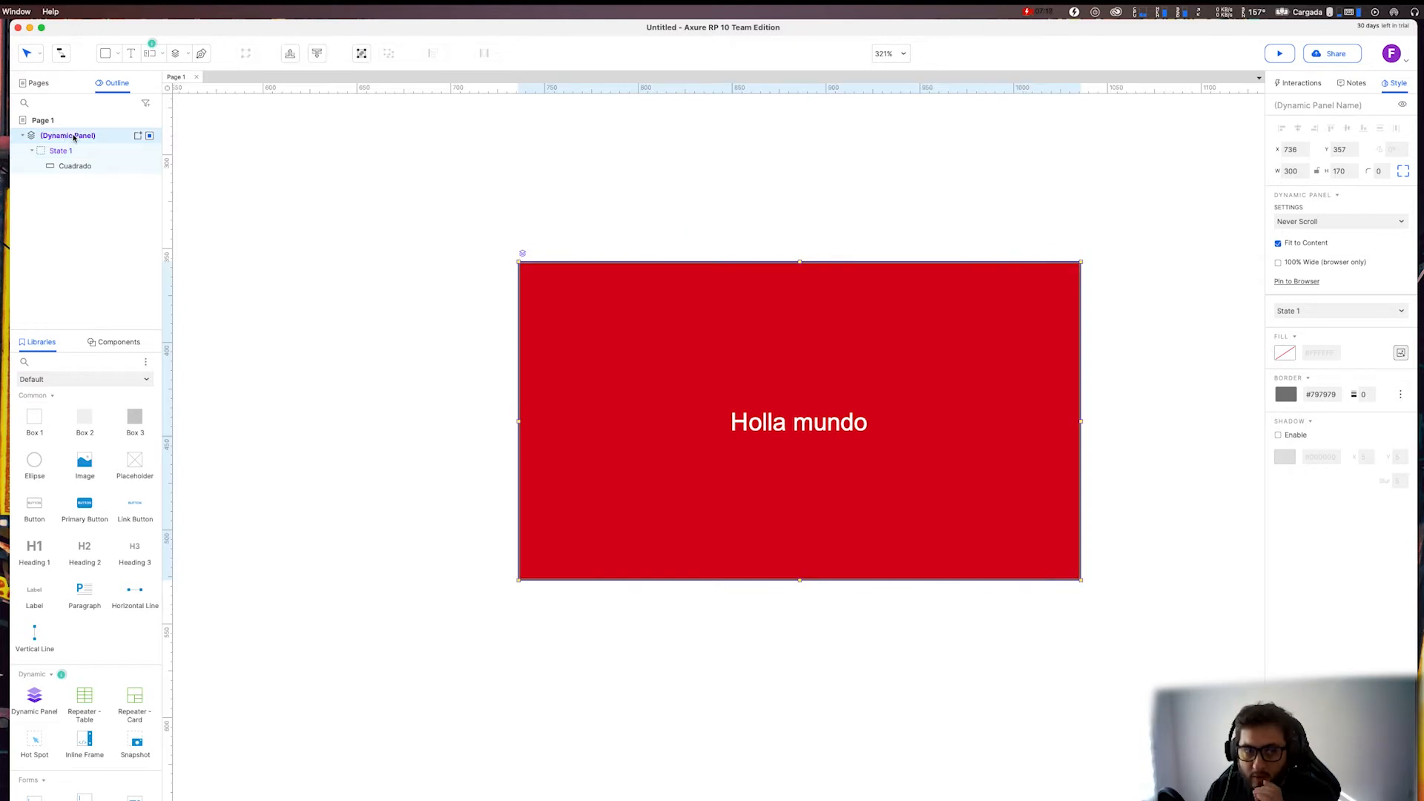
double_click(74, 136)
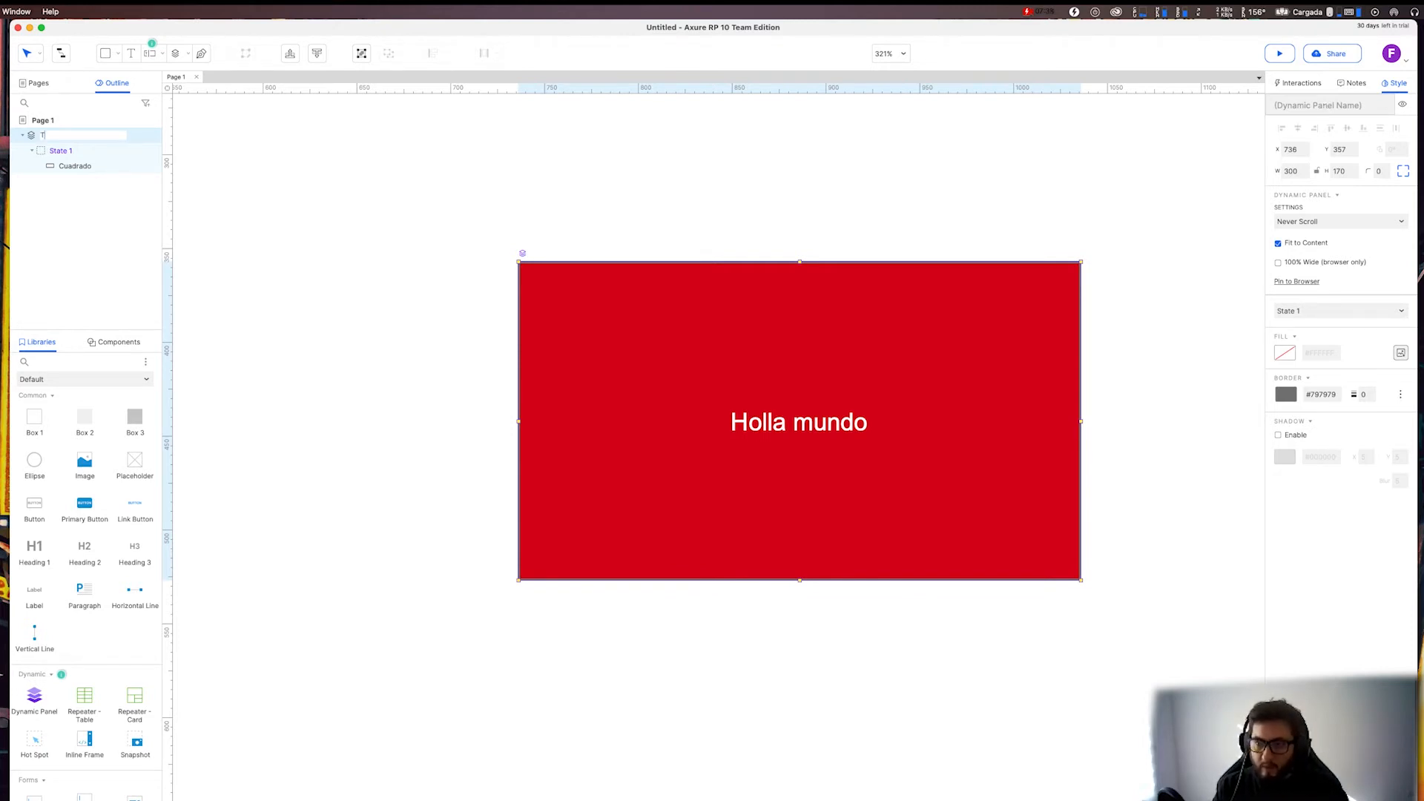
left_click(1317, 105)
key("BackSpace")
type("e")
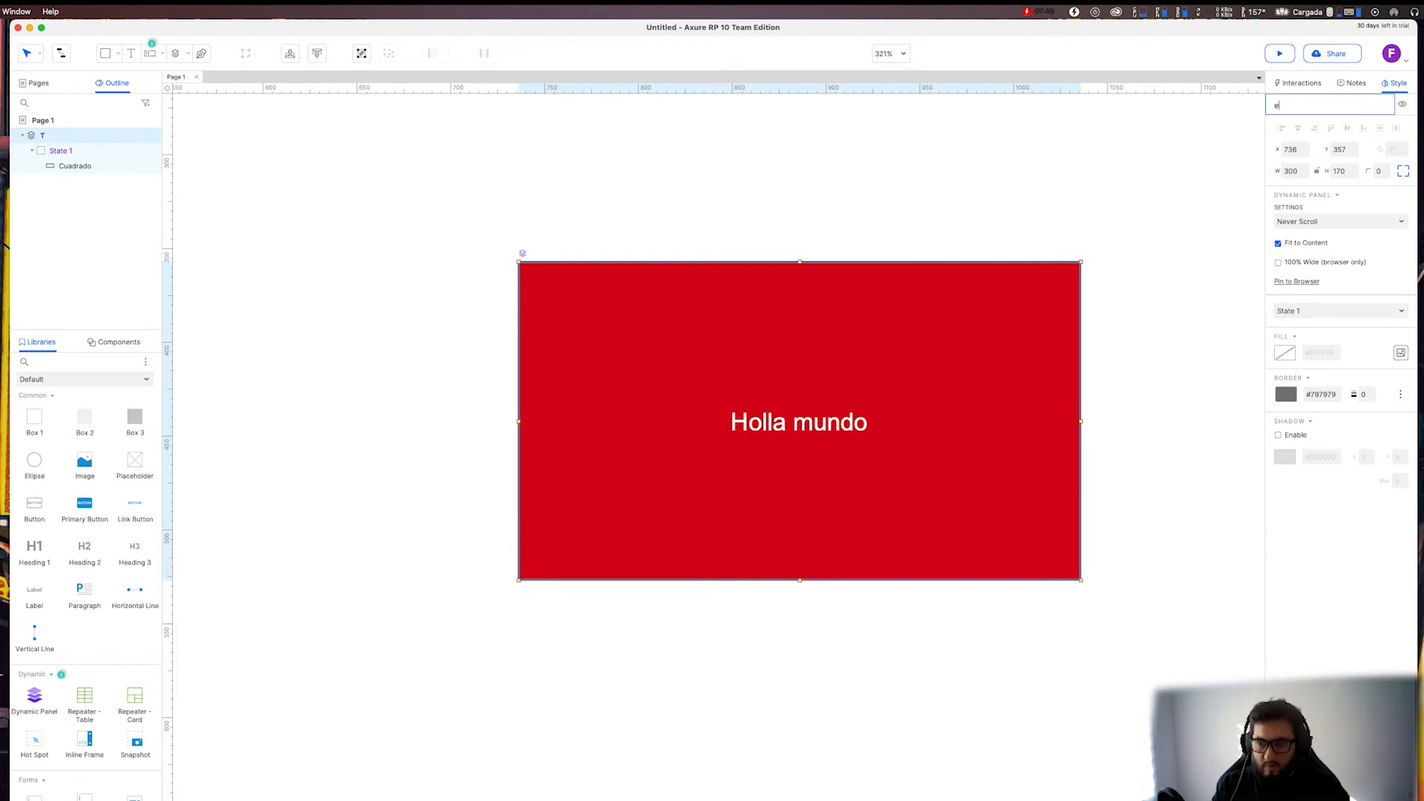
type("jemplo")
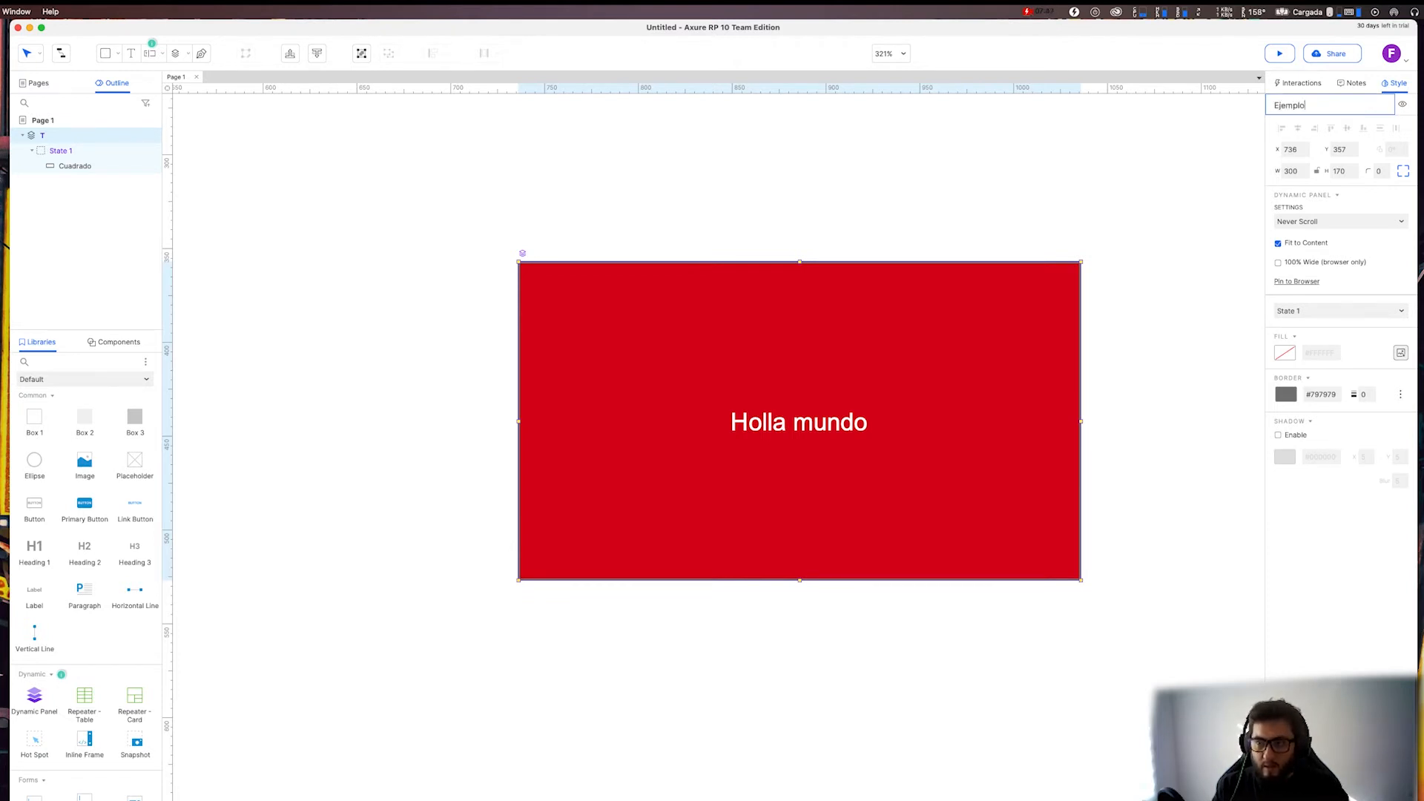
left_click(680, 195)
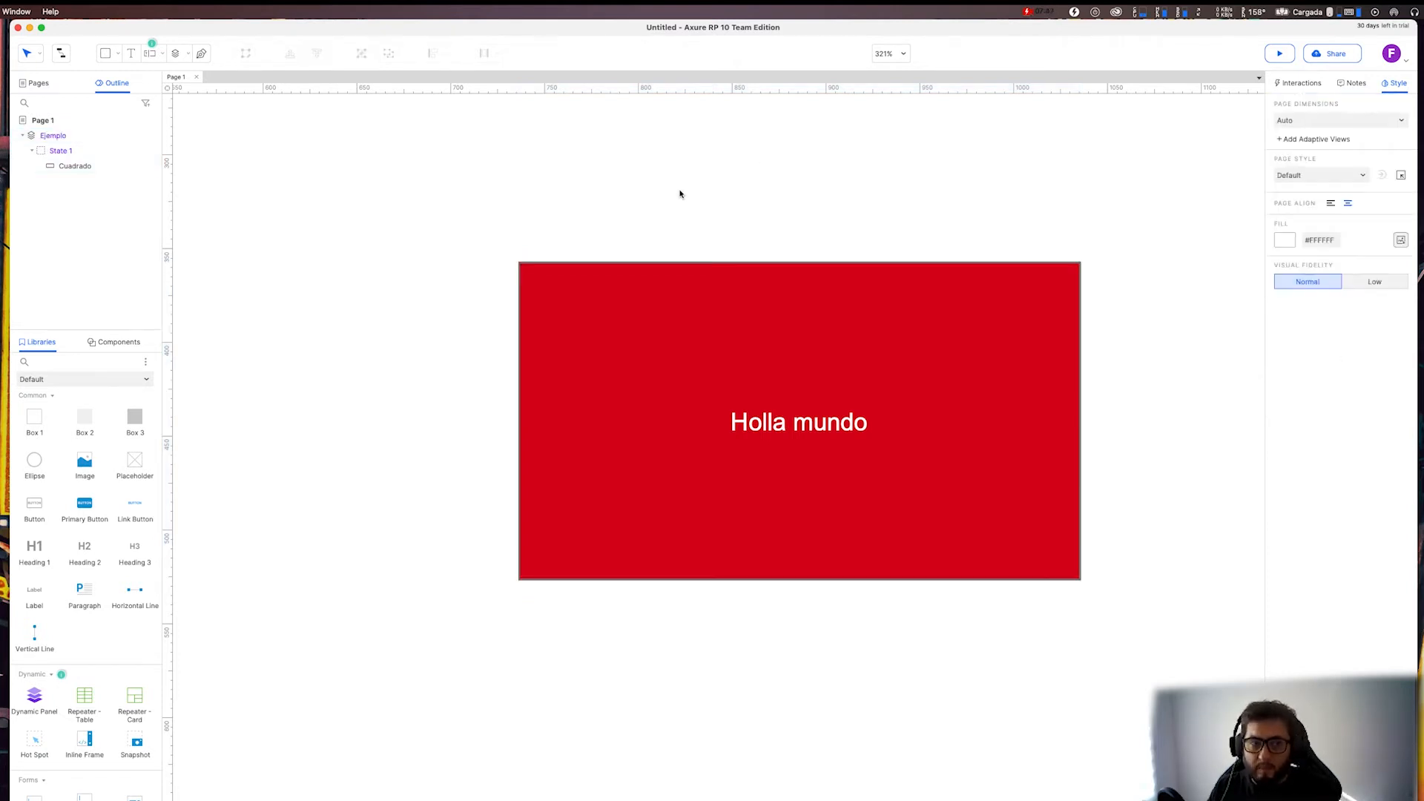
Open State 1 of the "Ejemplo" panel and add a new empty state.
left_click(59, 152)
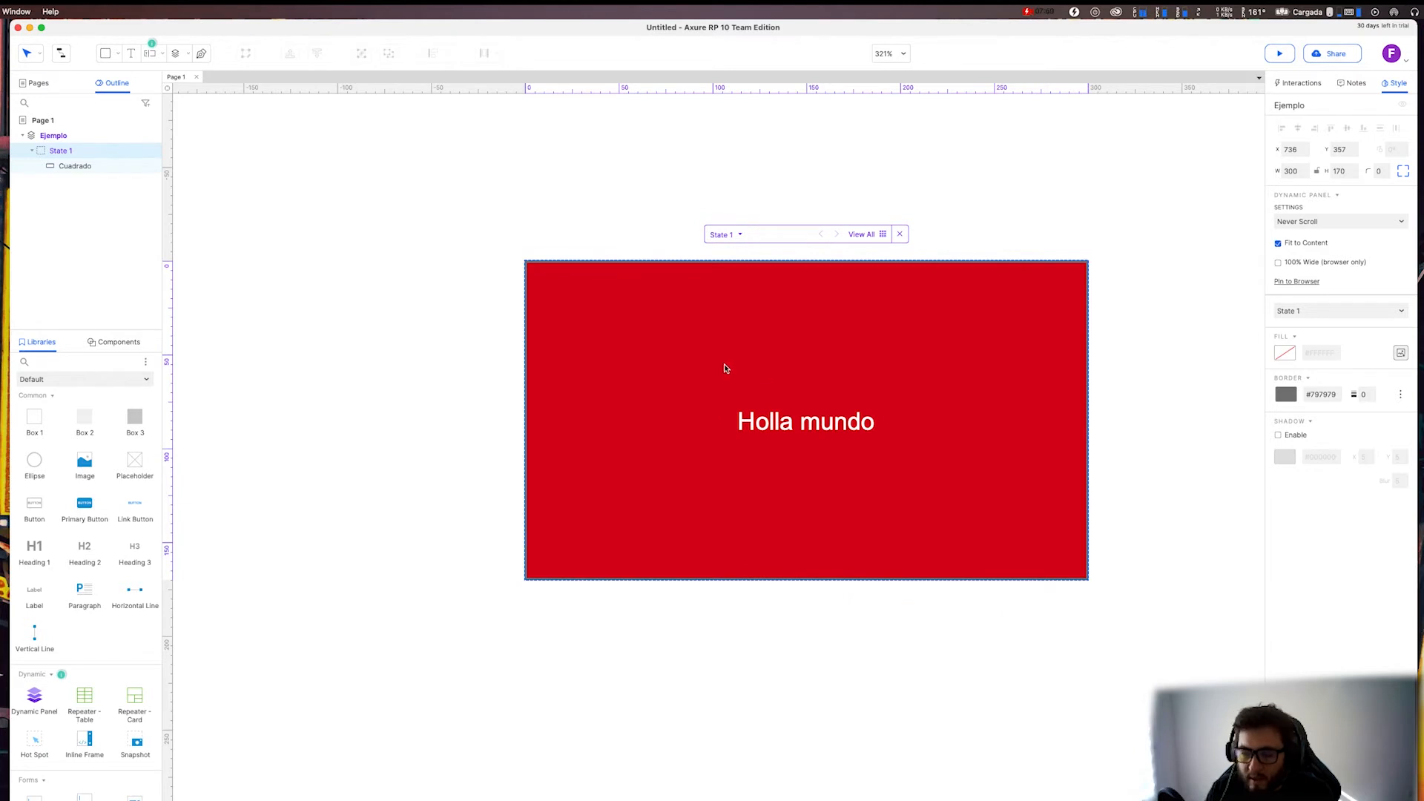
scroll(725, 368, "up", 1)
scroll(576, 471, "up", 1)
scroll(623, 450, "right", 1)
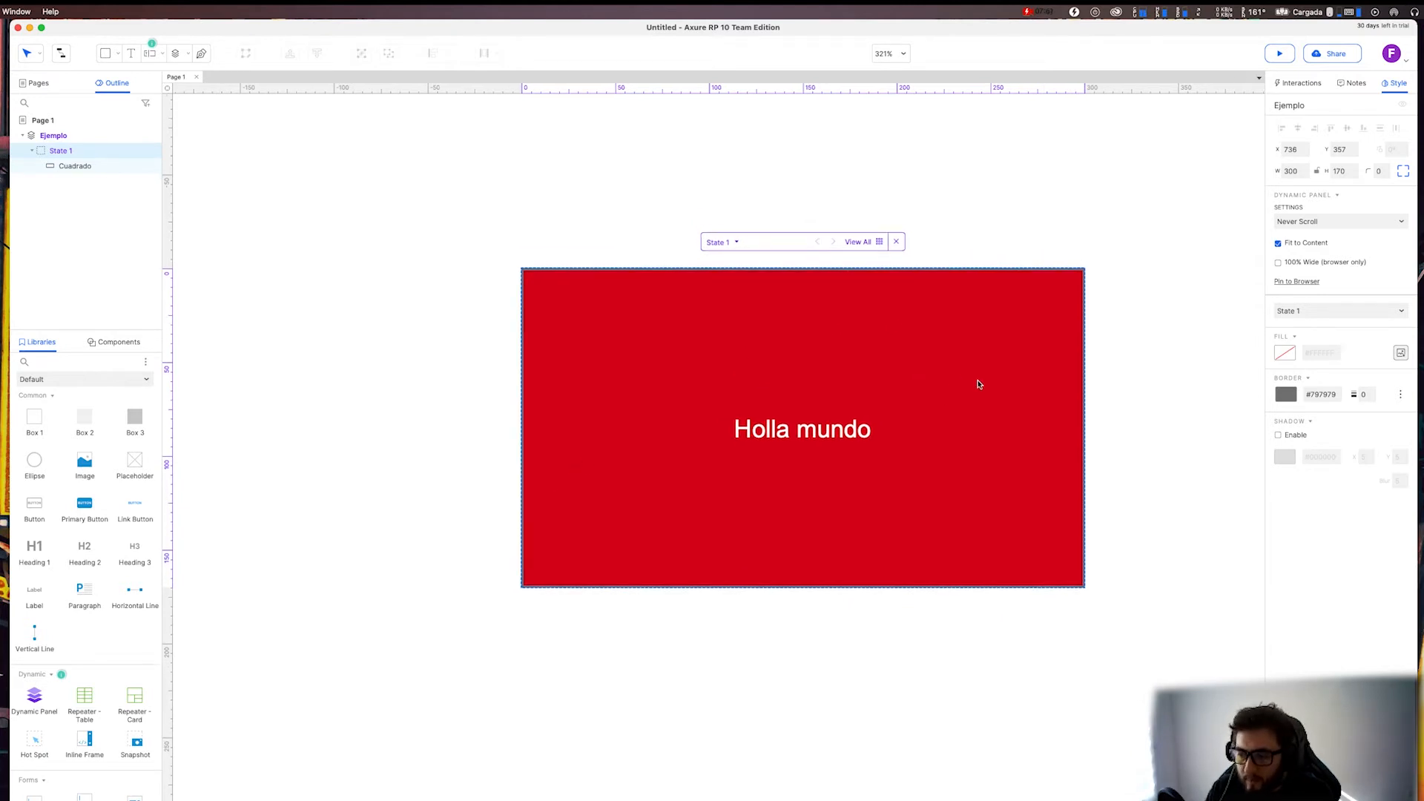
right_click(63, 153)
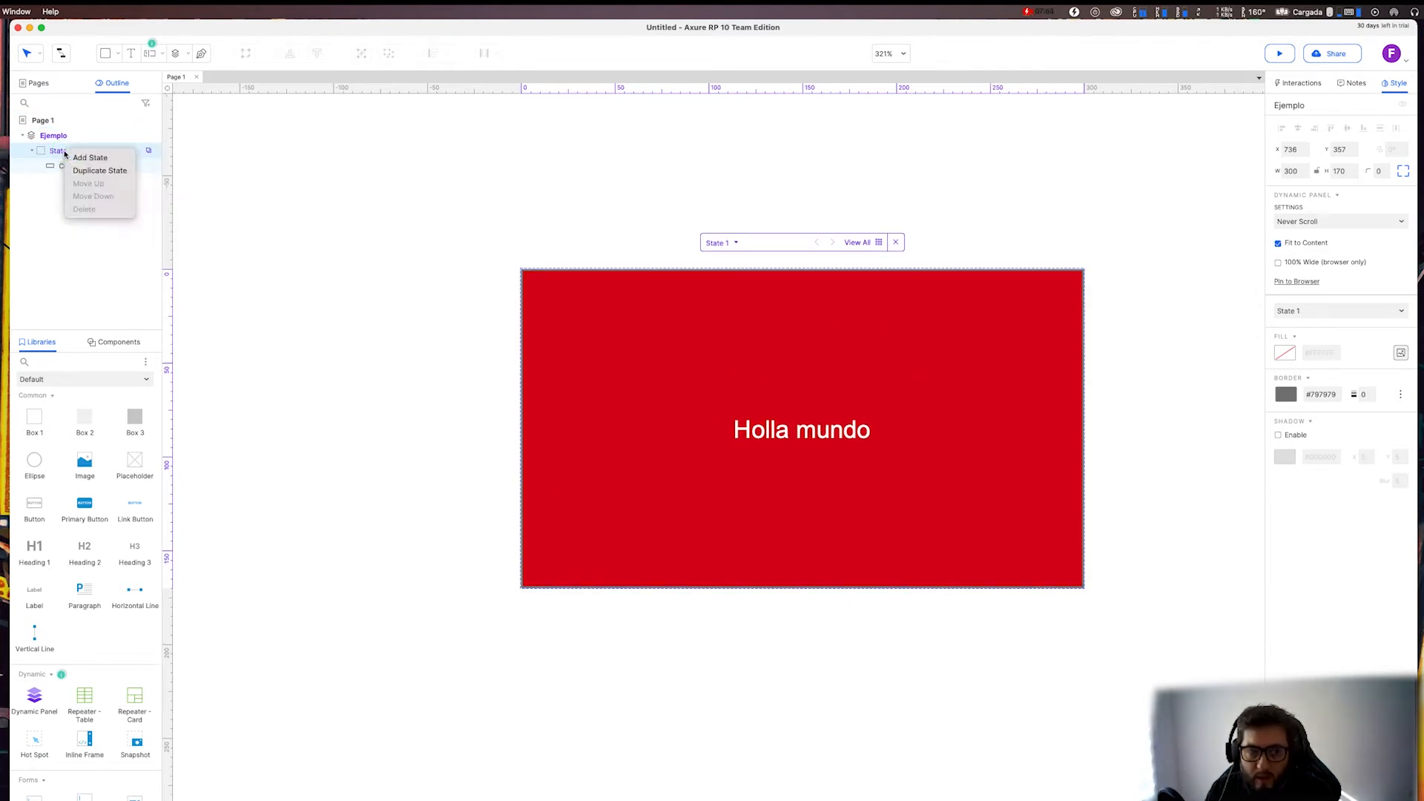
left_click(290, 189)
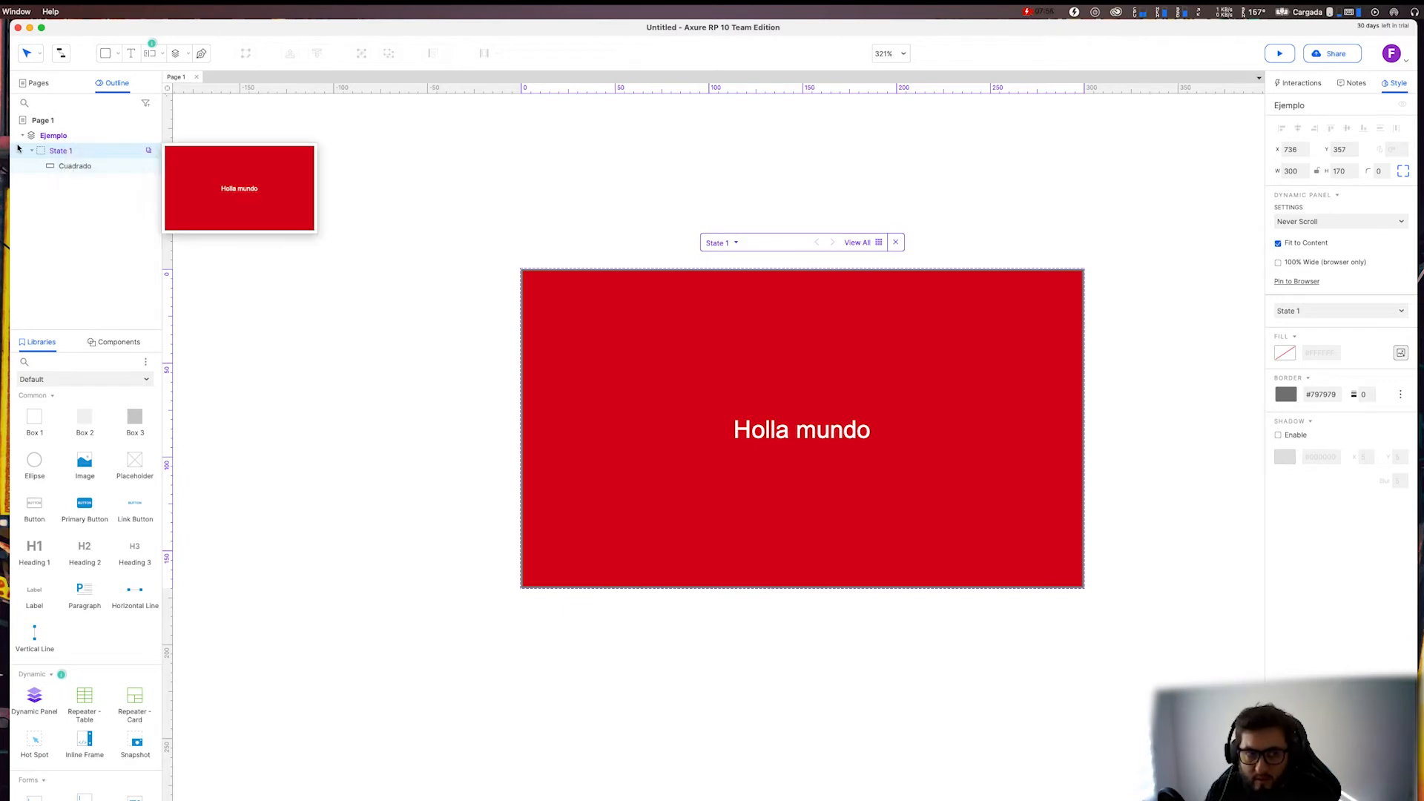
right_click(62, 153)
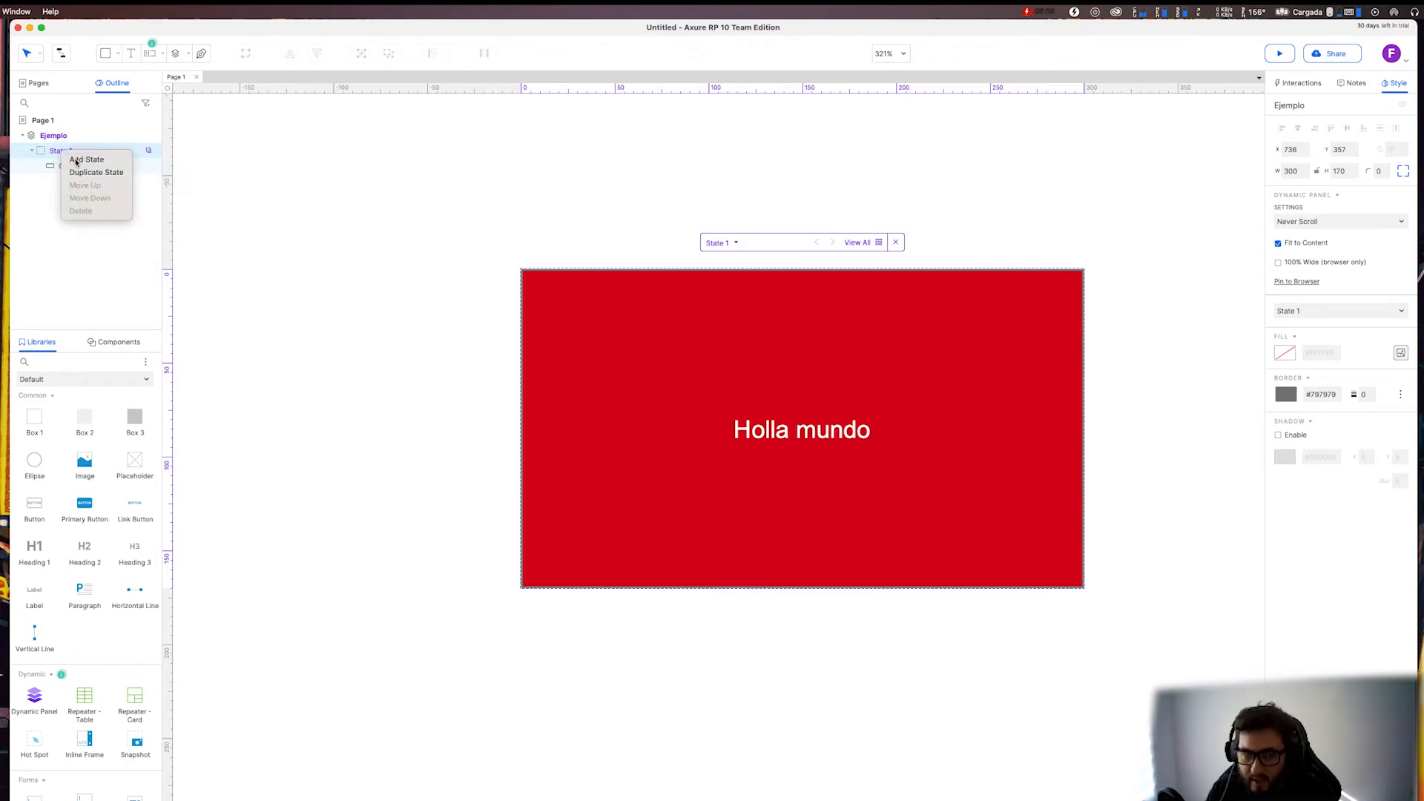
left_click(80, 160)
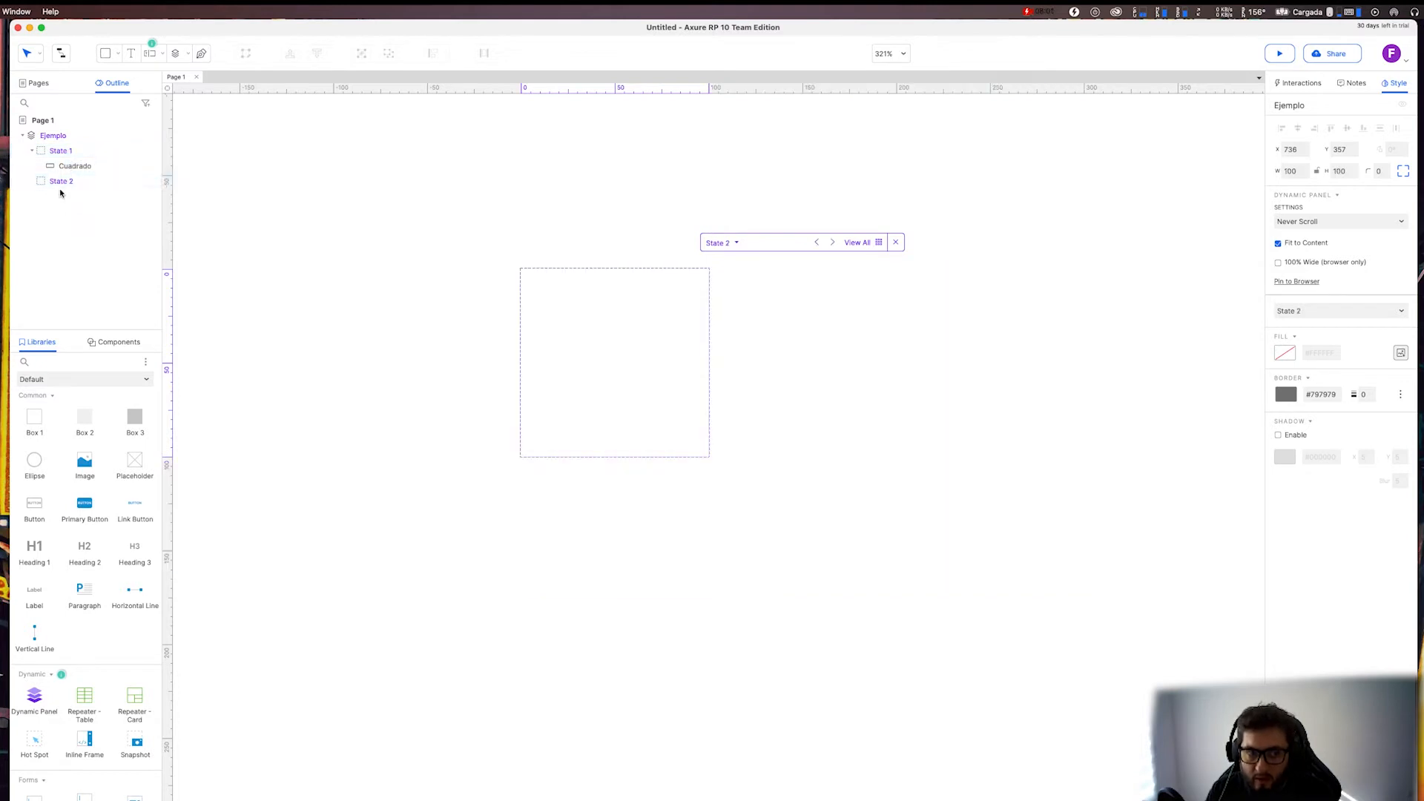
Switch between State 1 and the empty State 2 of the "Ejemplo" panel to compare their contents.
left_click(704, 350)
left_click(74, 151)
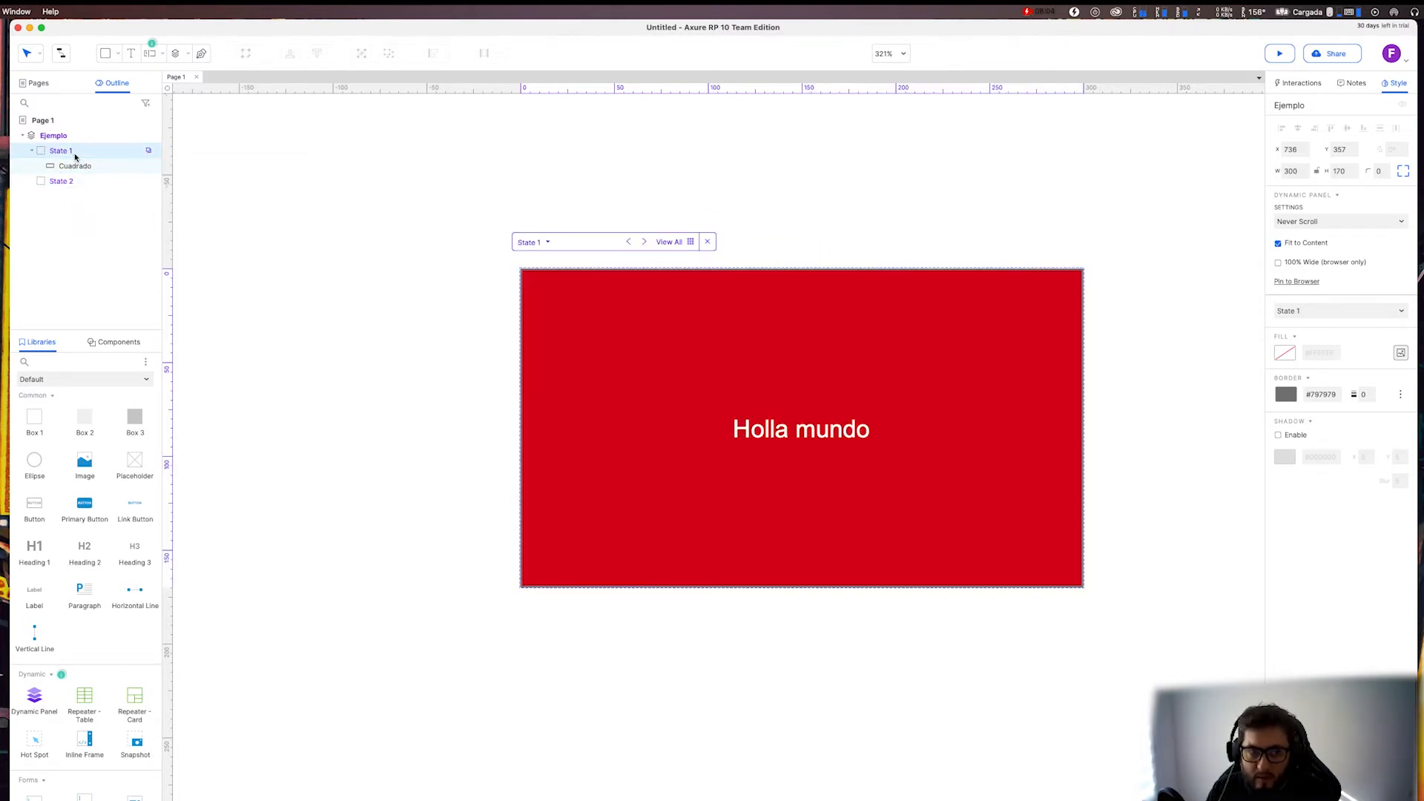
left_click(77, 181)
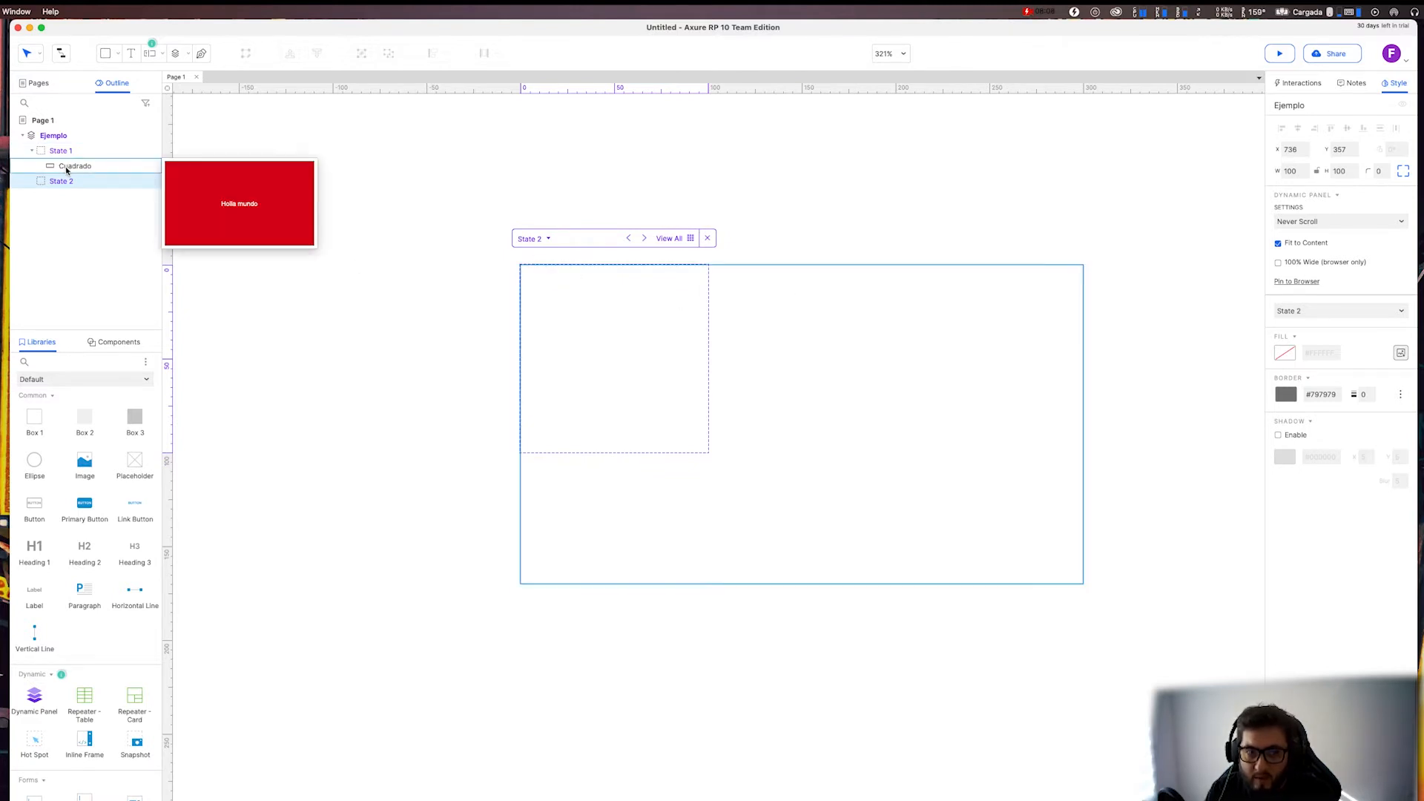
mouse_move(99, 164)
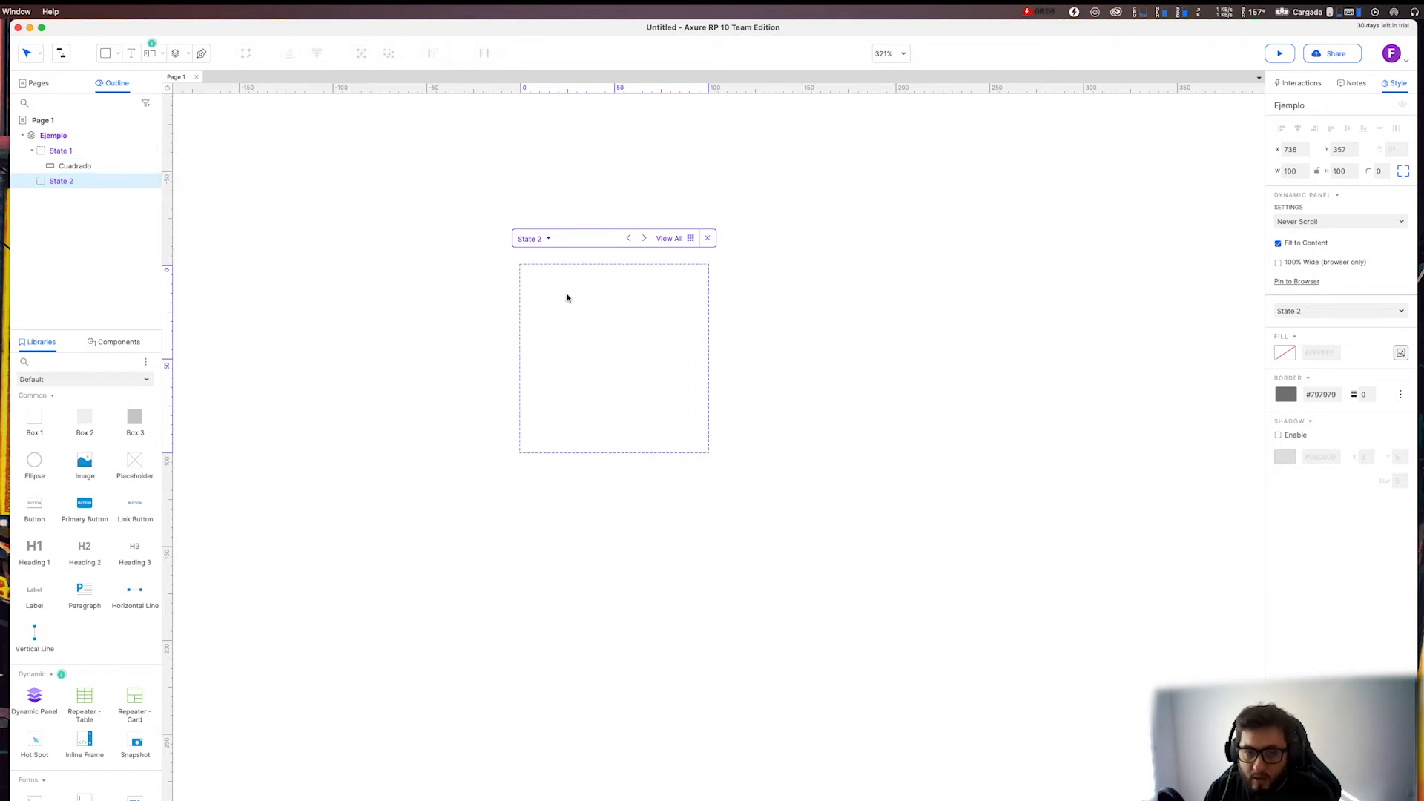
Place a Box 2 rectangle in State 2 at about x 6, y 3 and resize it to about 292 × 181.
left_click_drag(85, 419, 628, 341)
left_click_drag(686, 390, 585, 309)
mouse_move(918, 400)
left_mouse_down()
mouse_move(763, 418)
mouse_move(1069, 415)
mouse_move(1046, 655)
mouse_move(1113, 668)
mouse_move(887, 505)
mouse_move(930, 443)
mouse_move(919, 420)
left_mouse_up()
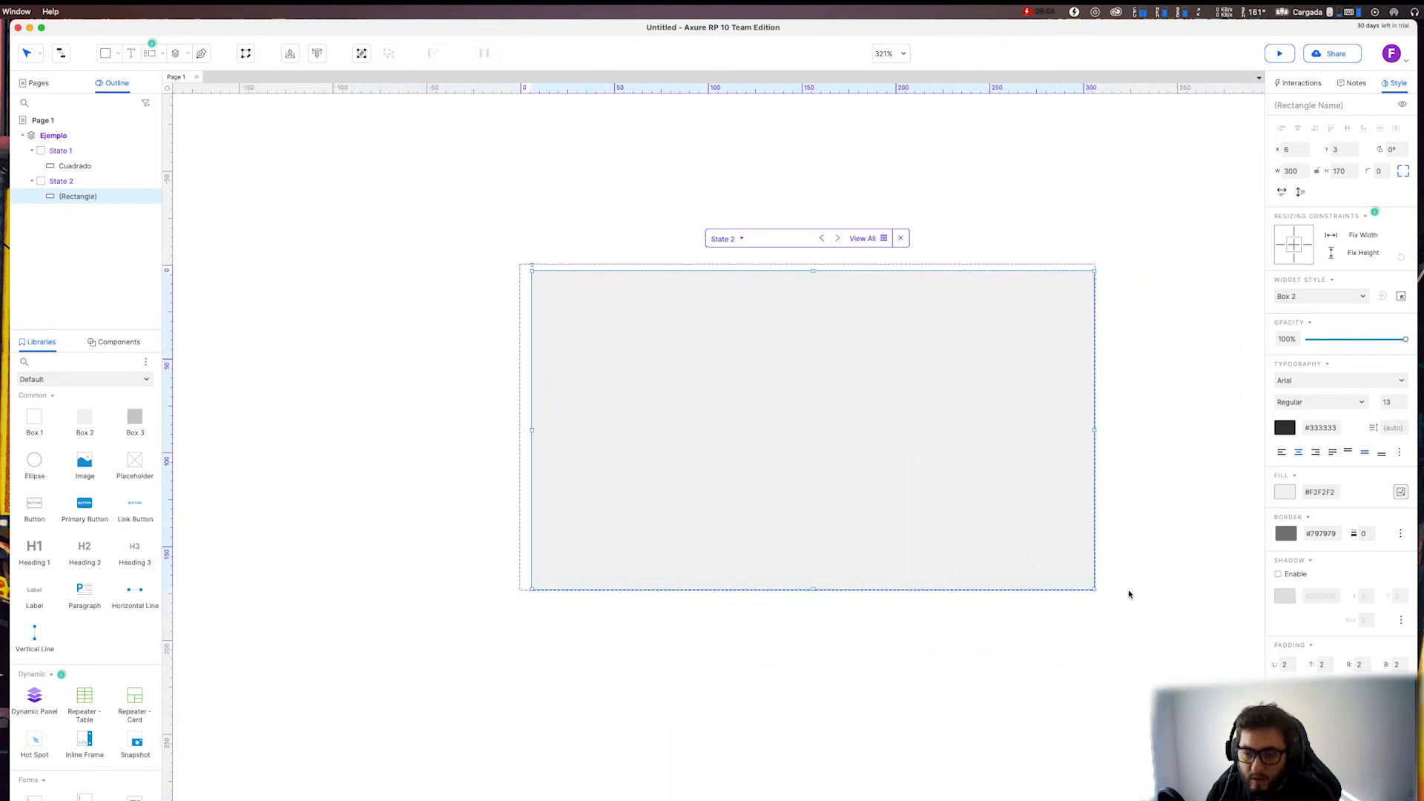
mouse_move(1095, 588)
left_mouse_down()
mouse_move(1202, 665)
mouse_move(1080, 609)
left_mouse_up()
mouse_move(108, 171)
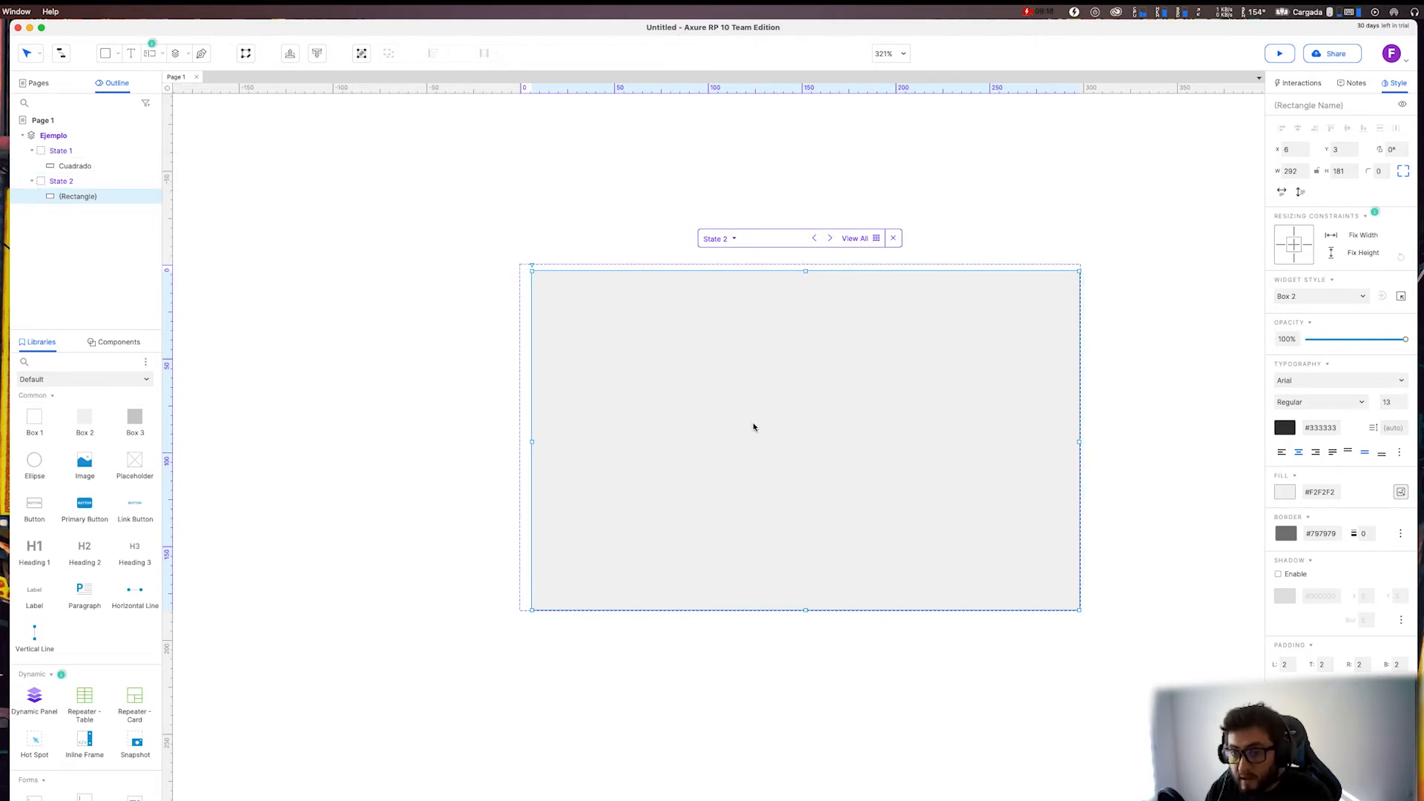
Delete the grey rectangle and the emptied State 2 from the "Ejemplo" panel.
key("Delete")
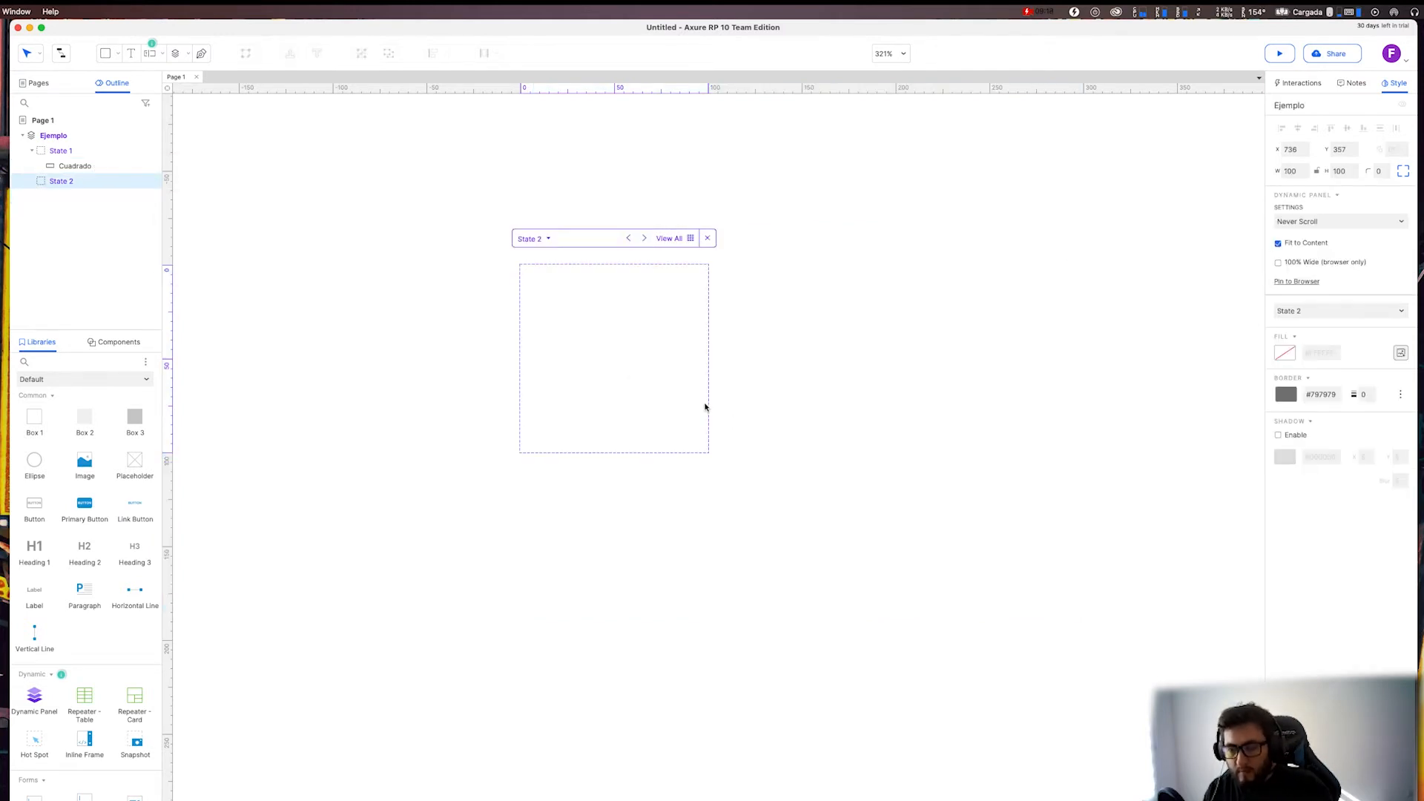
right_click(58, 185)
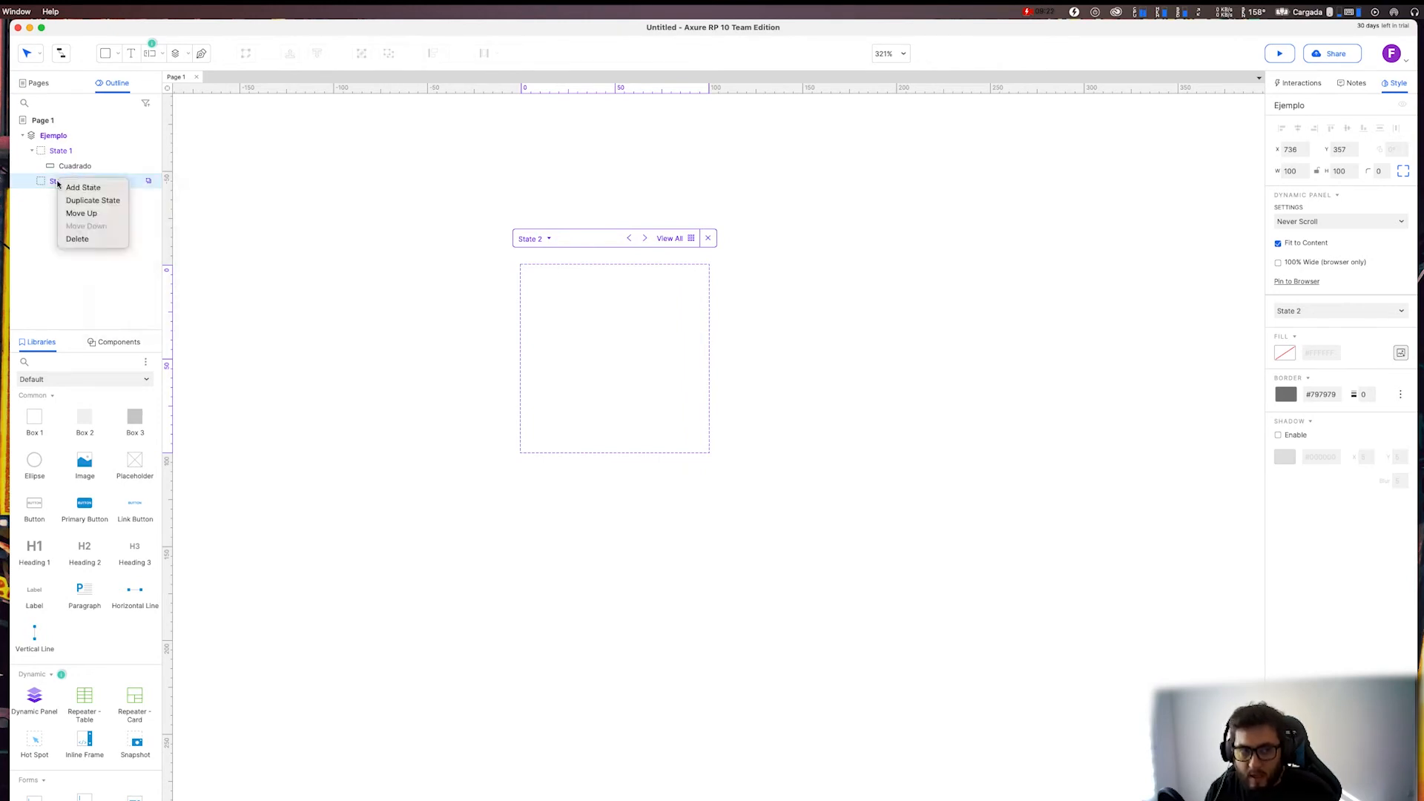
left_click(76, 239)
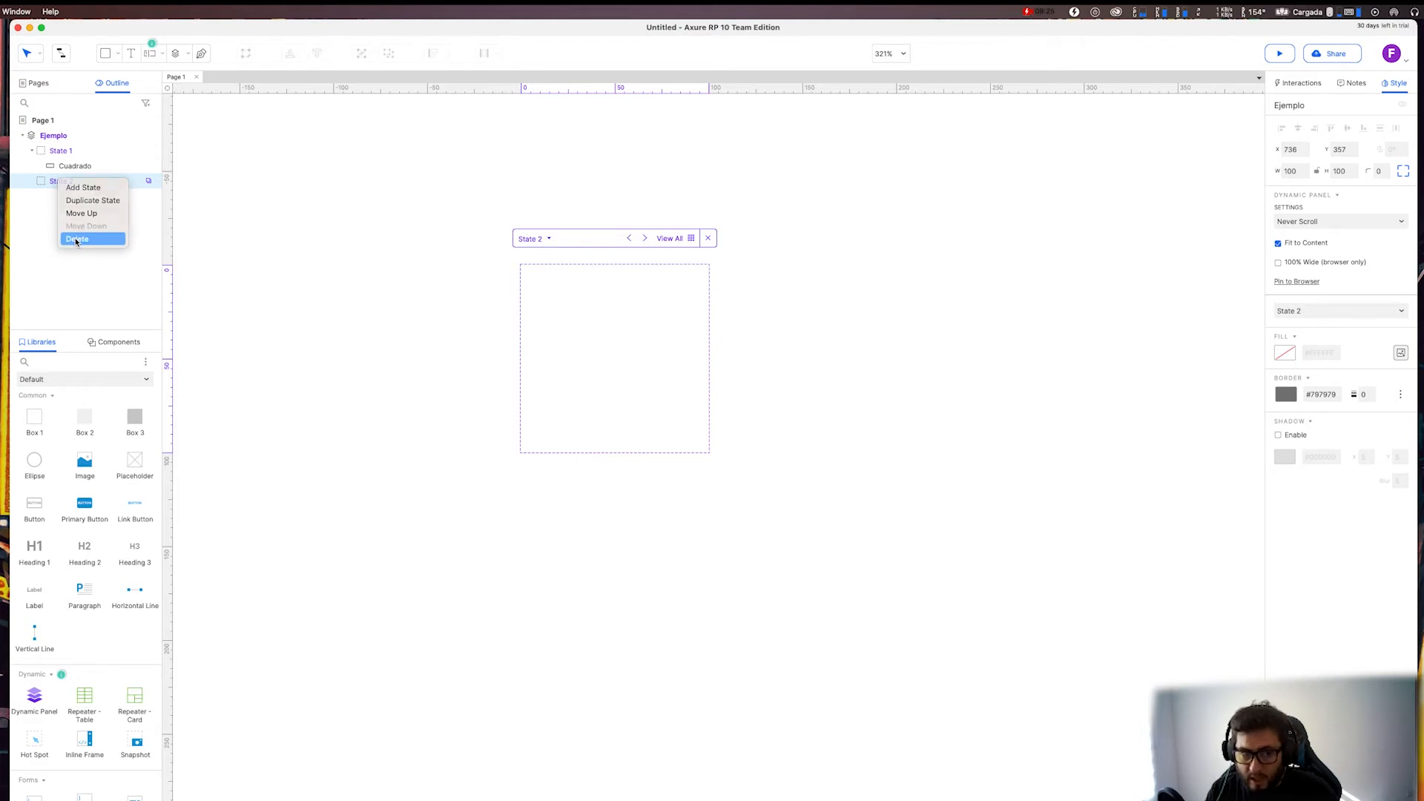
Duplicate State 1 of the "Ejemplo" panel and select the duplicated state with its rectangle copy.
right_click(73, 153)
left_click(75, 184)
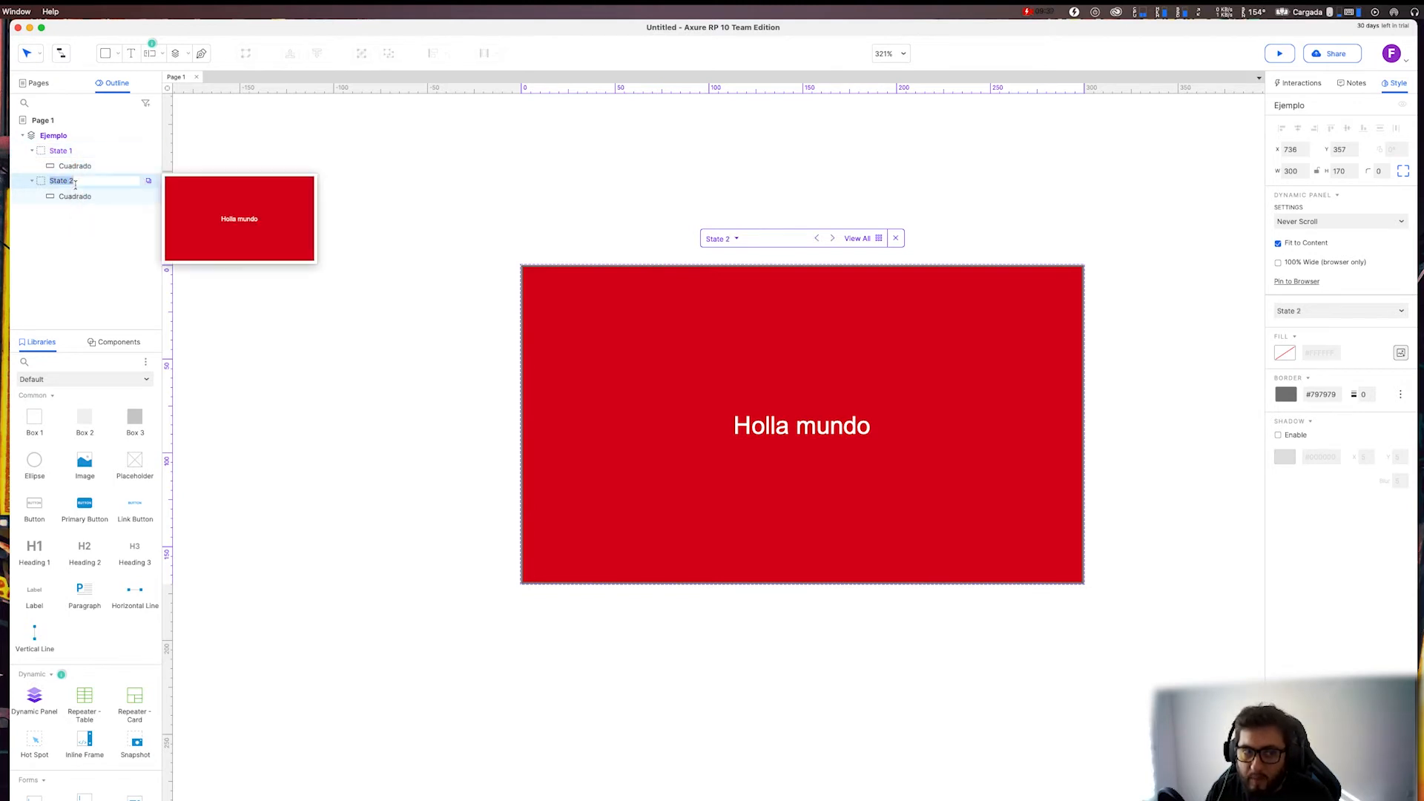
left_click(86, 197)
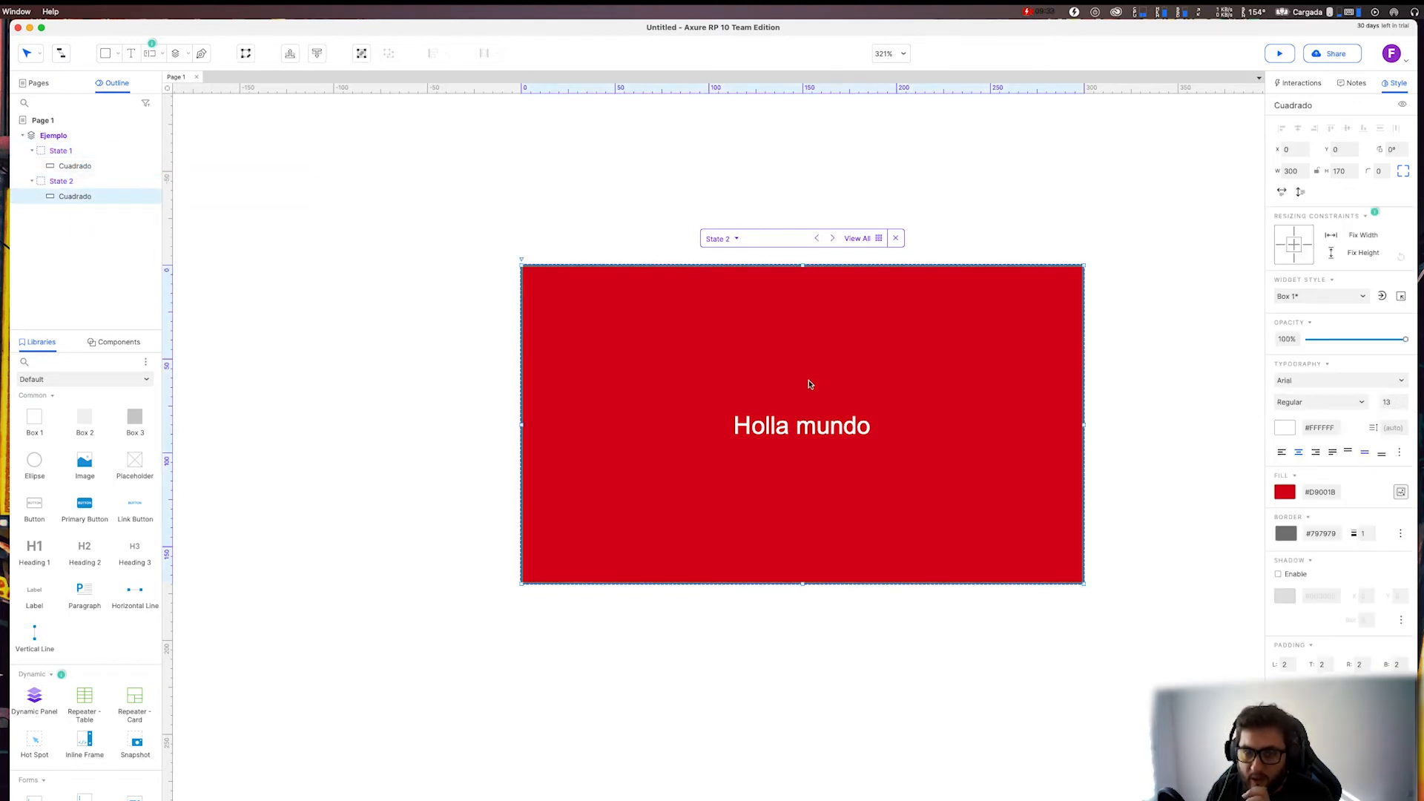
left_click(82, 185)
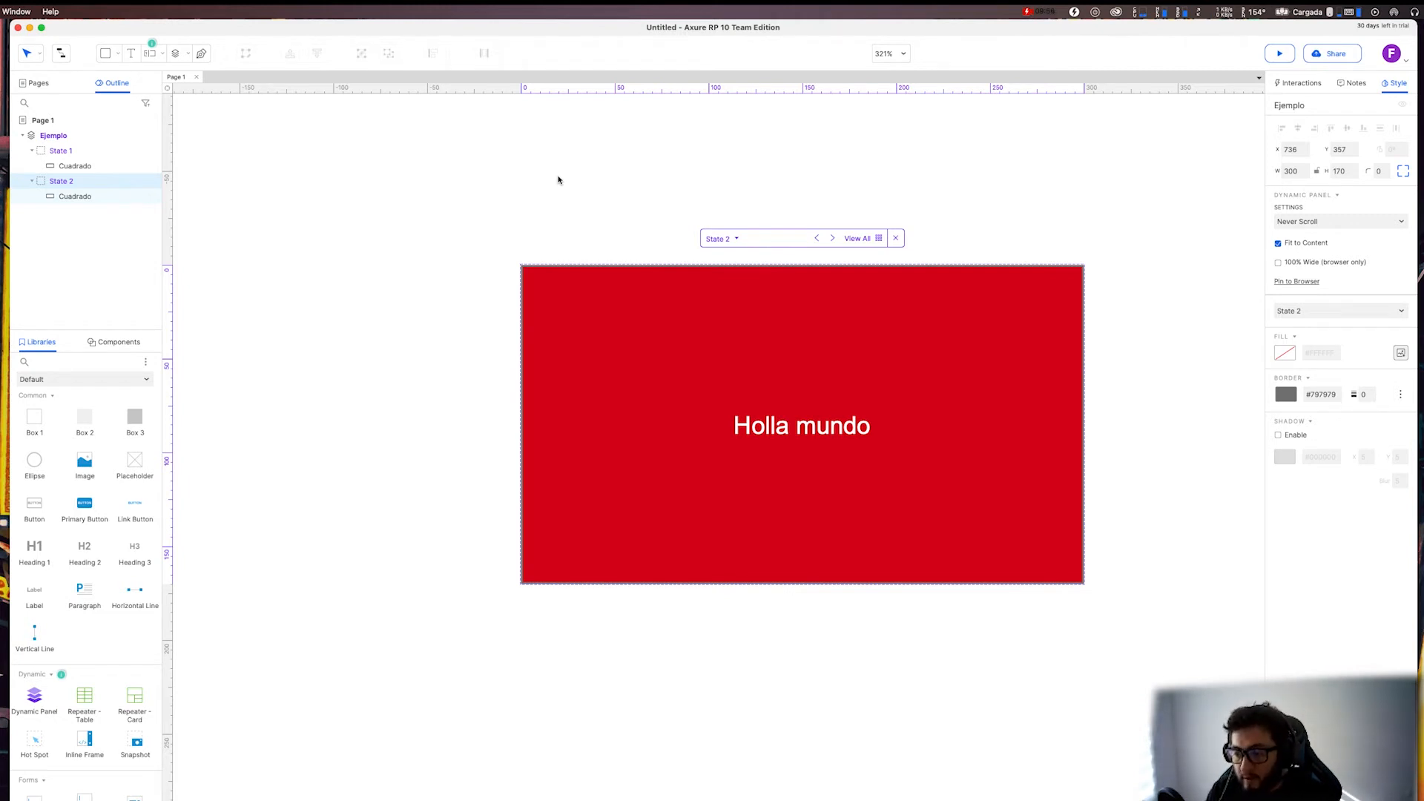
Set the fill of the "Cuadrado" rectangle in State 2 to teal #00AAAA.
left_click(92, 197)
left_click(666, 367)
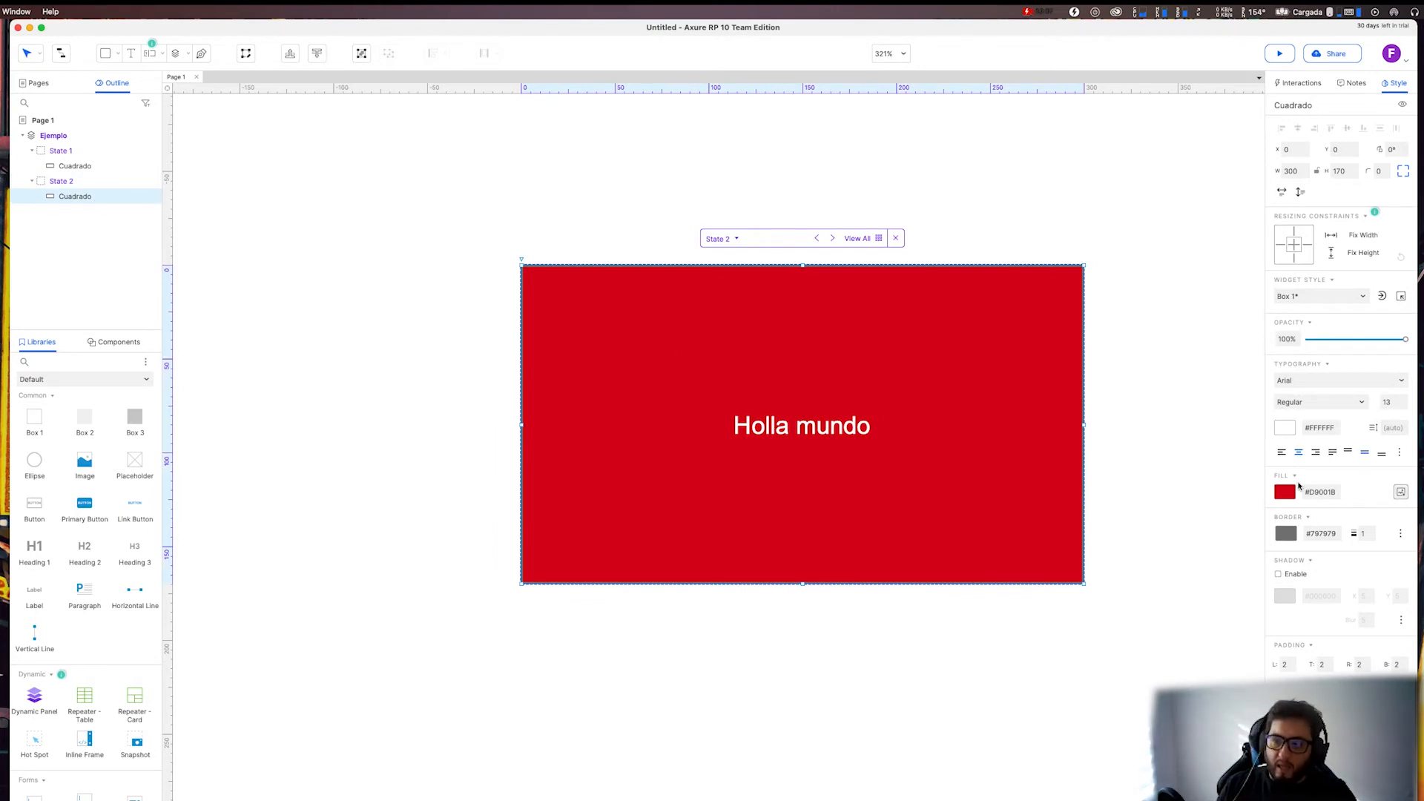
left_click(1285, 496)
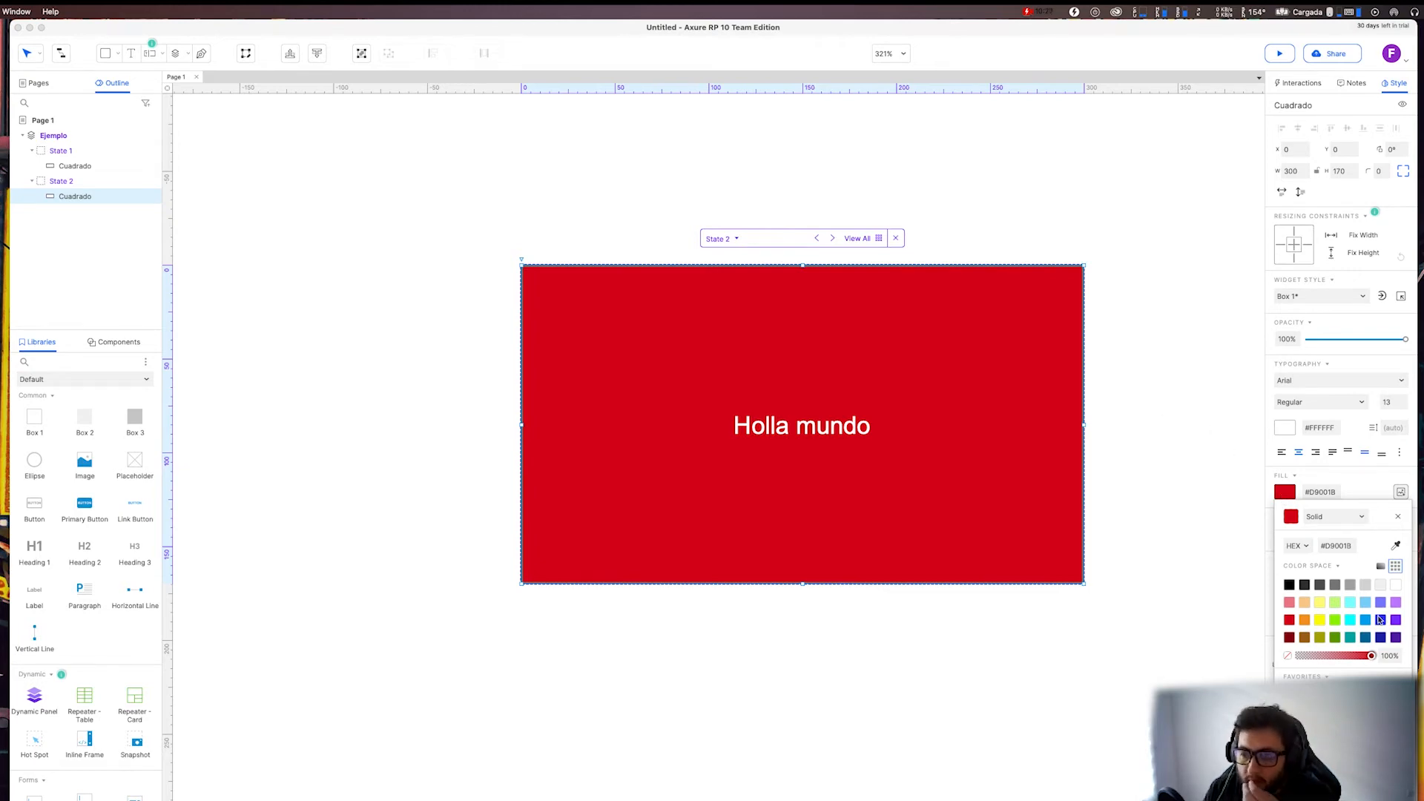
left_click(1365, 638)
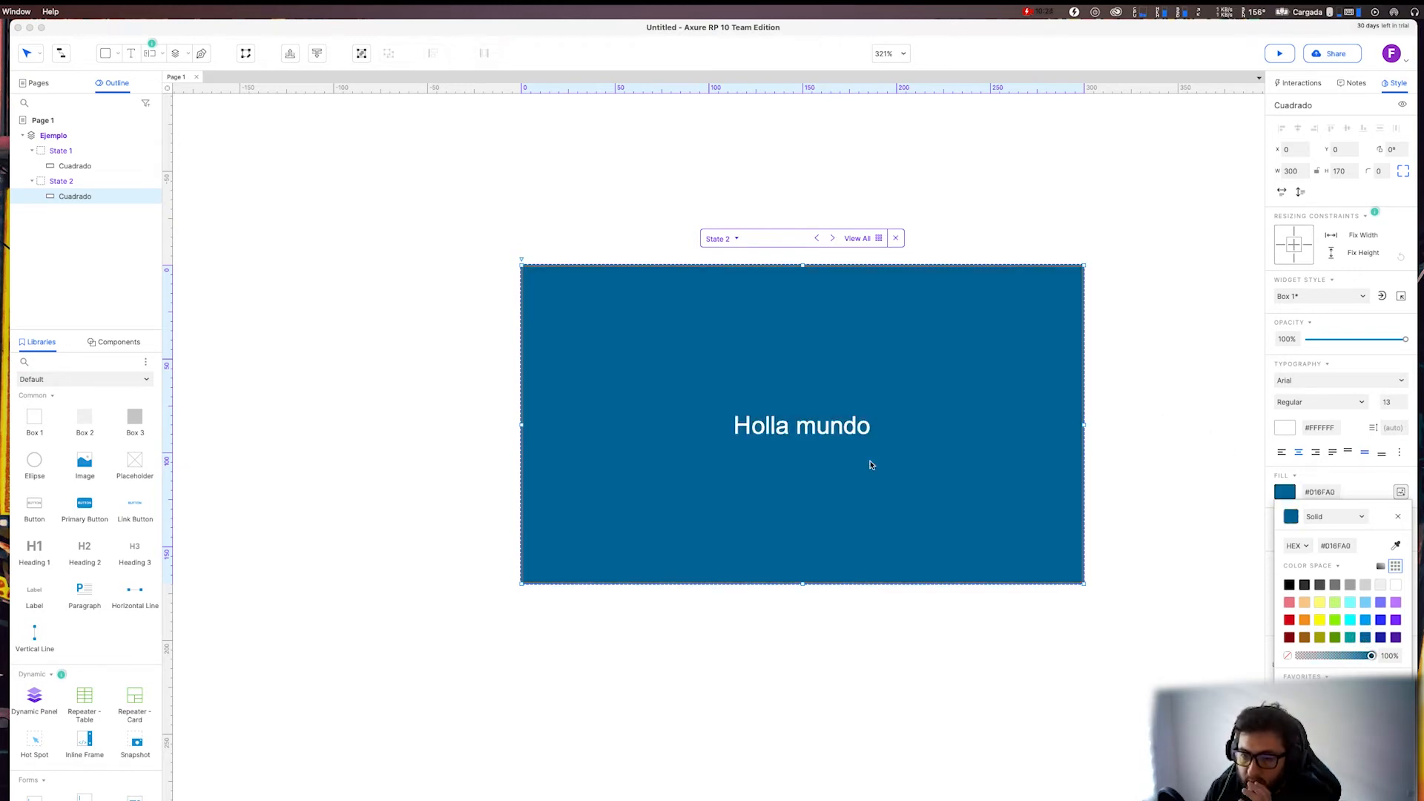
left_click(1352, 638)
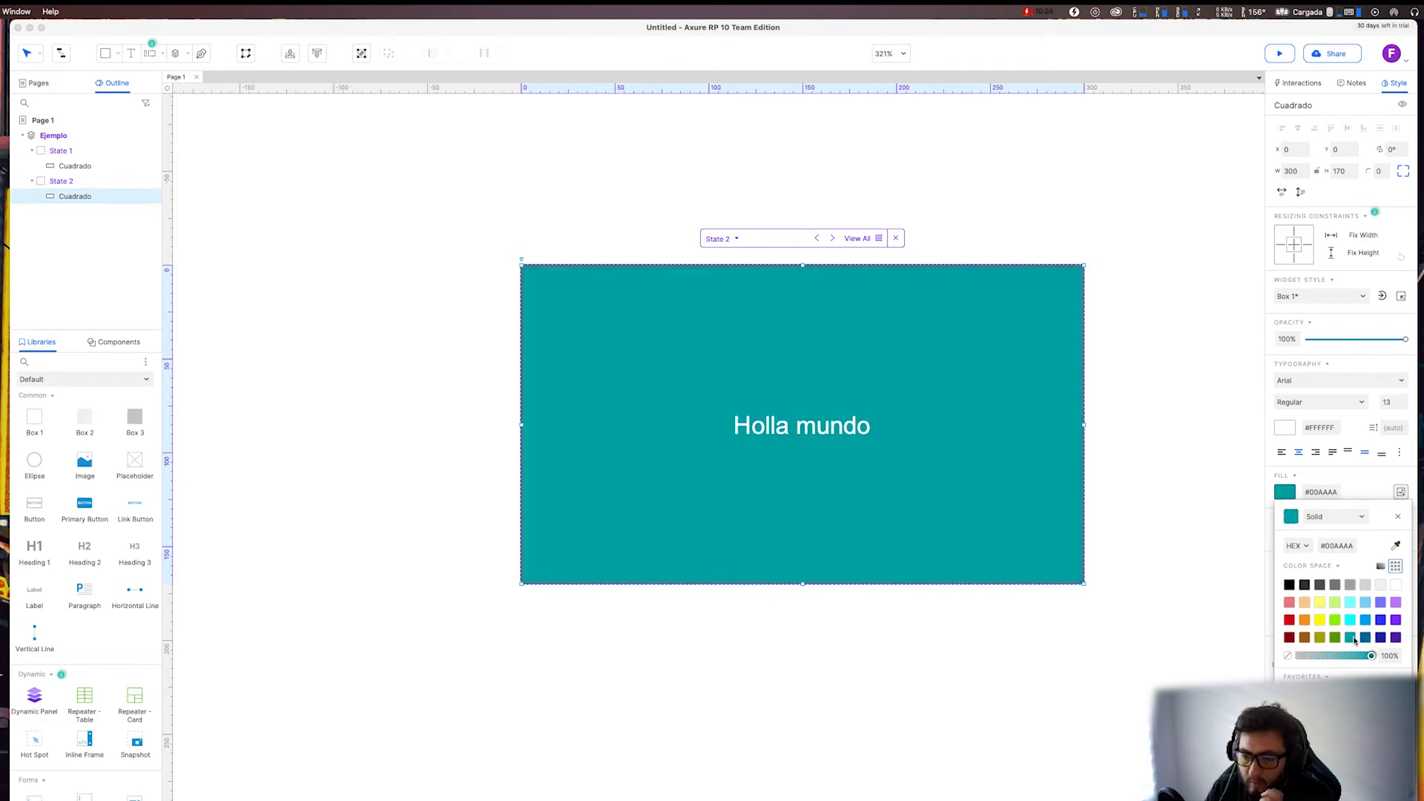
left_click(877, 483)
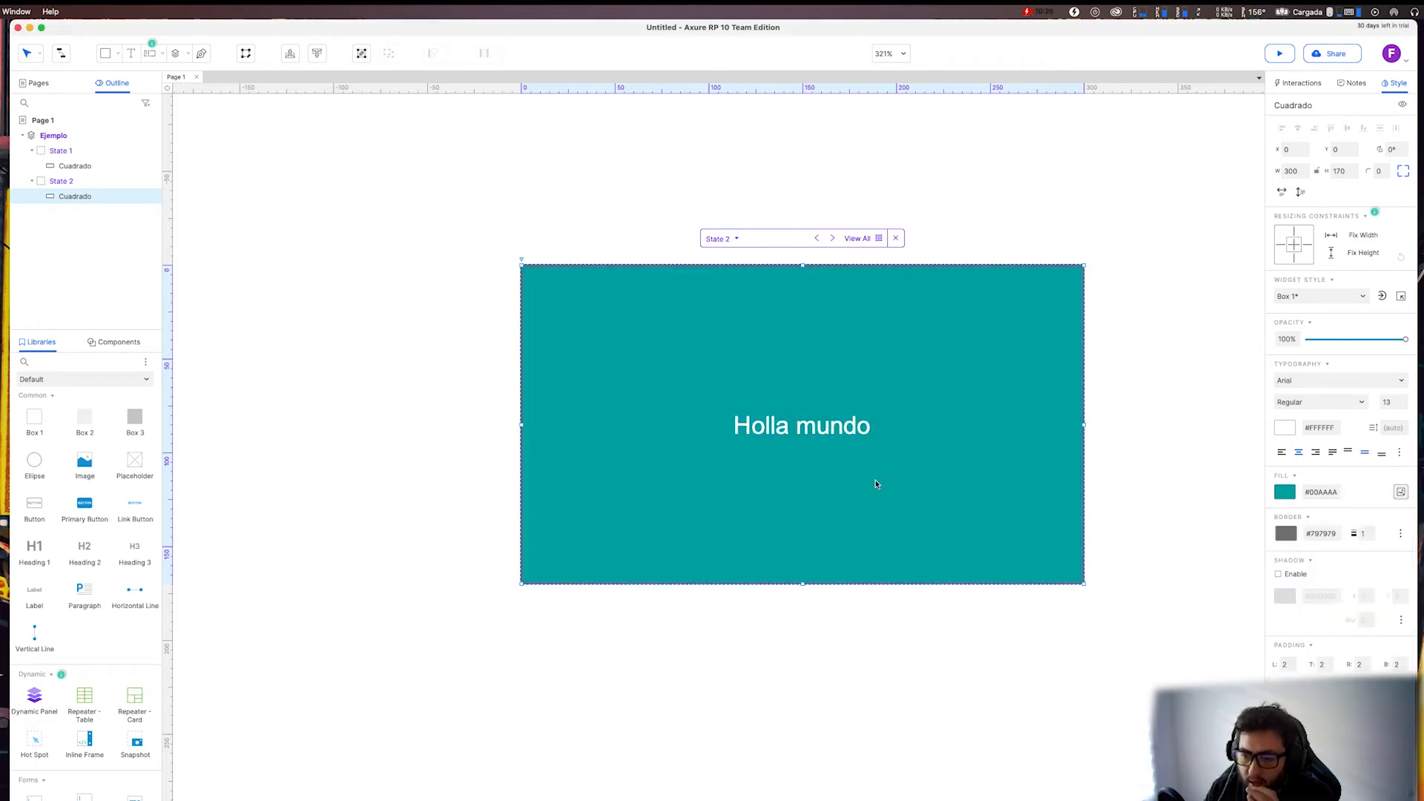
double_click(852, 423)
double_click(843, 424)
triple_click(842, 423)
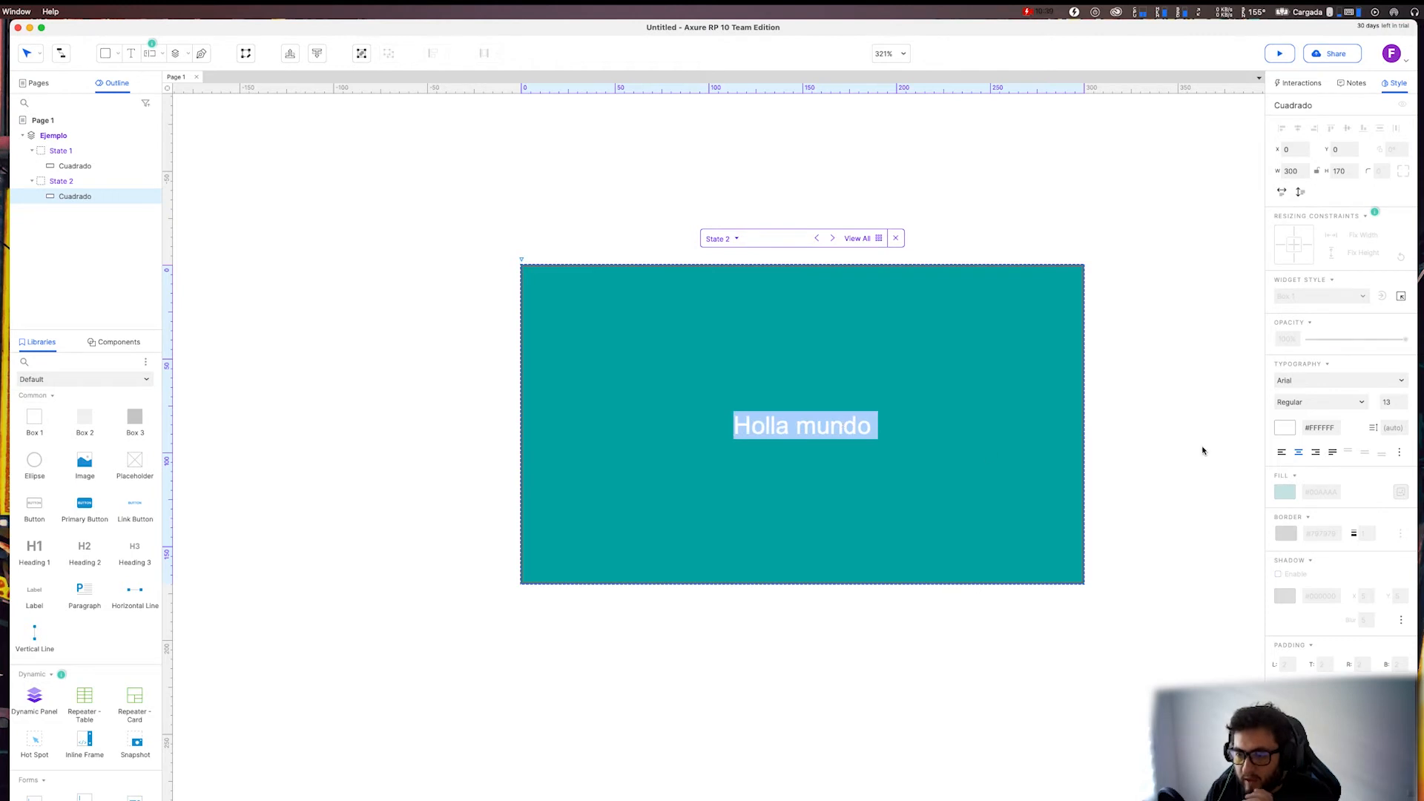
left_click(1162, 543)
Switch between State 1 and State 2 of the "Ejemplo" panel to compare their fill colours, ending on State 1.
mouse_move(103, 180)
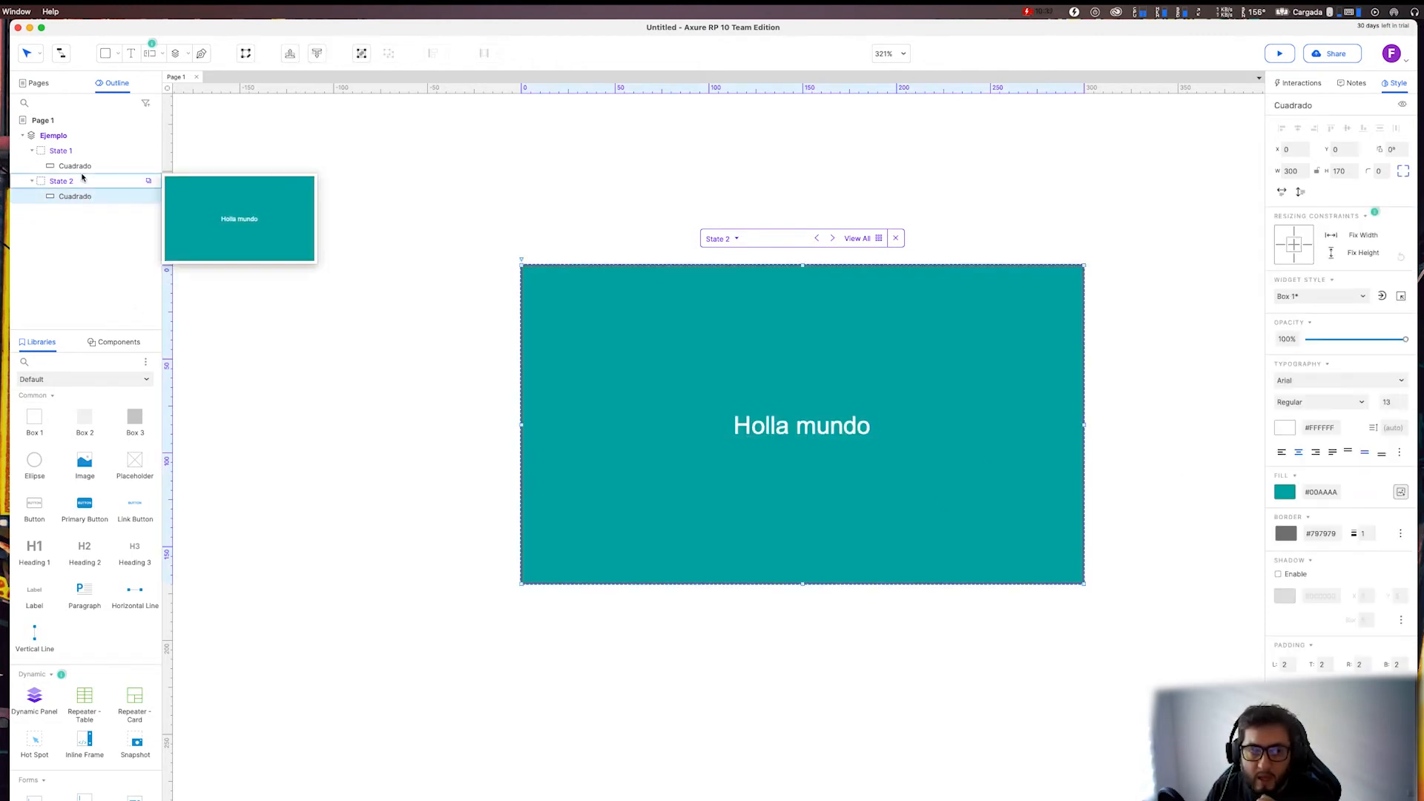
left_click(62, 151)
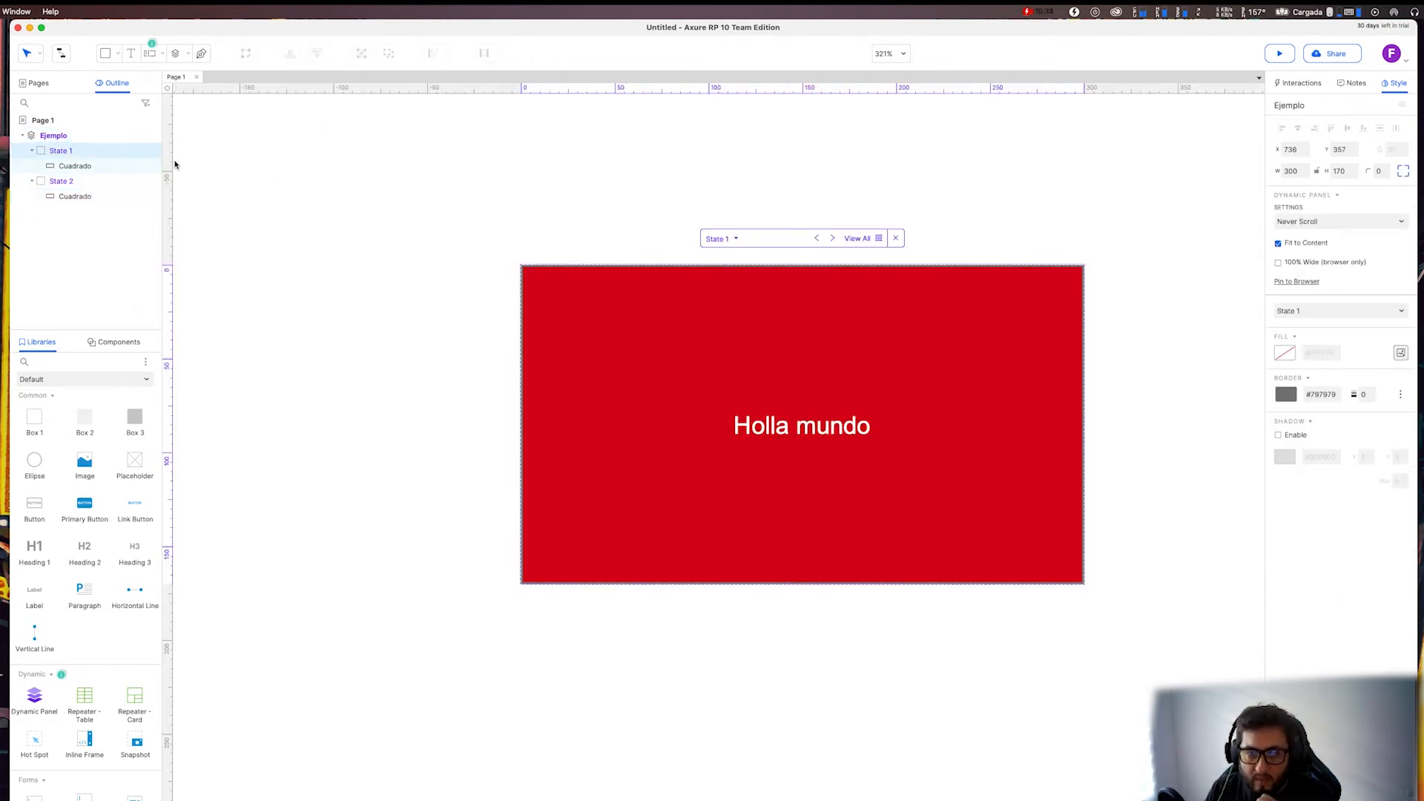
left_click(98, 196)
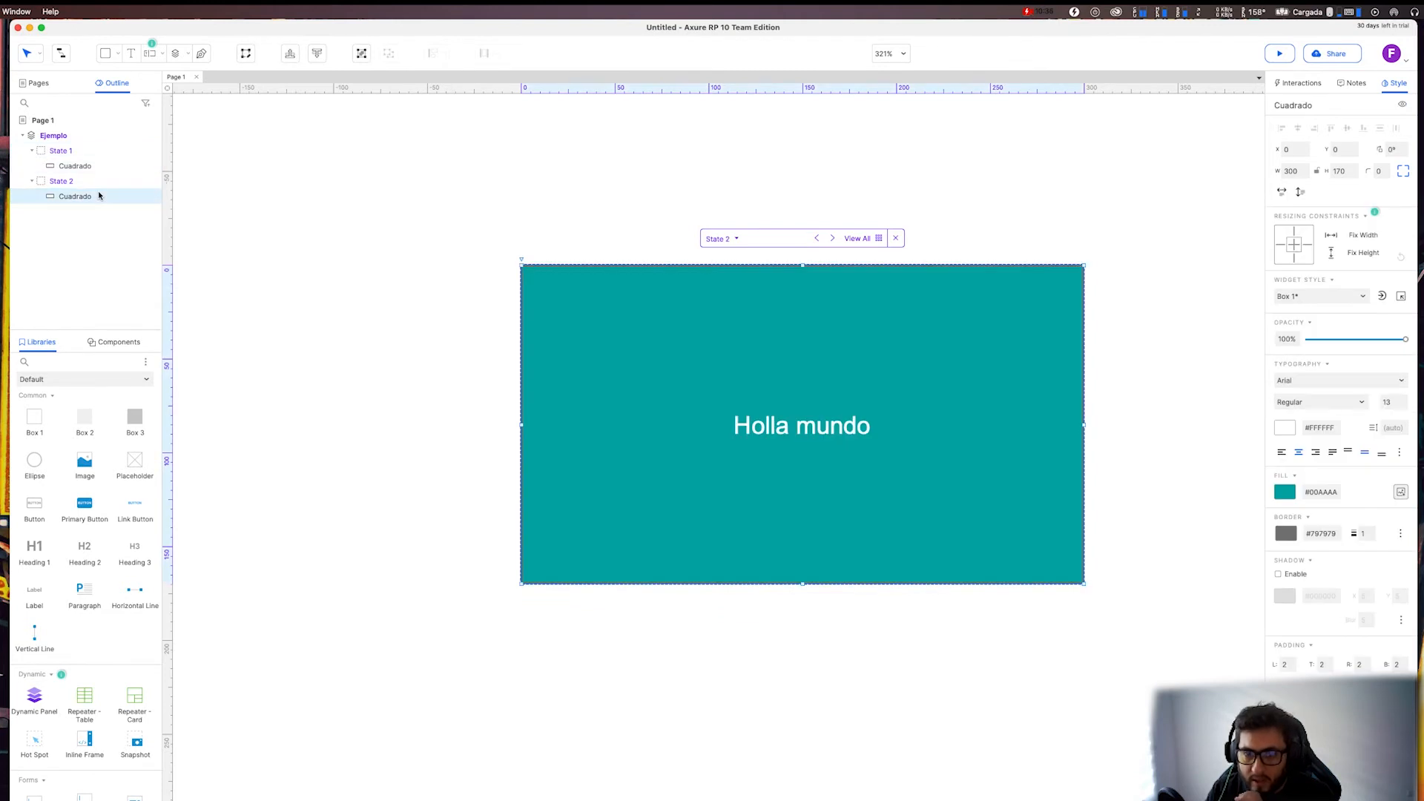
left_click(75, 146)
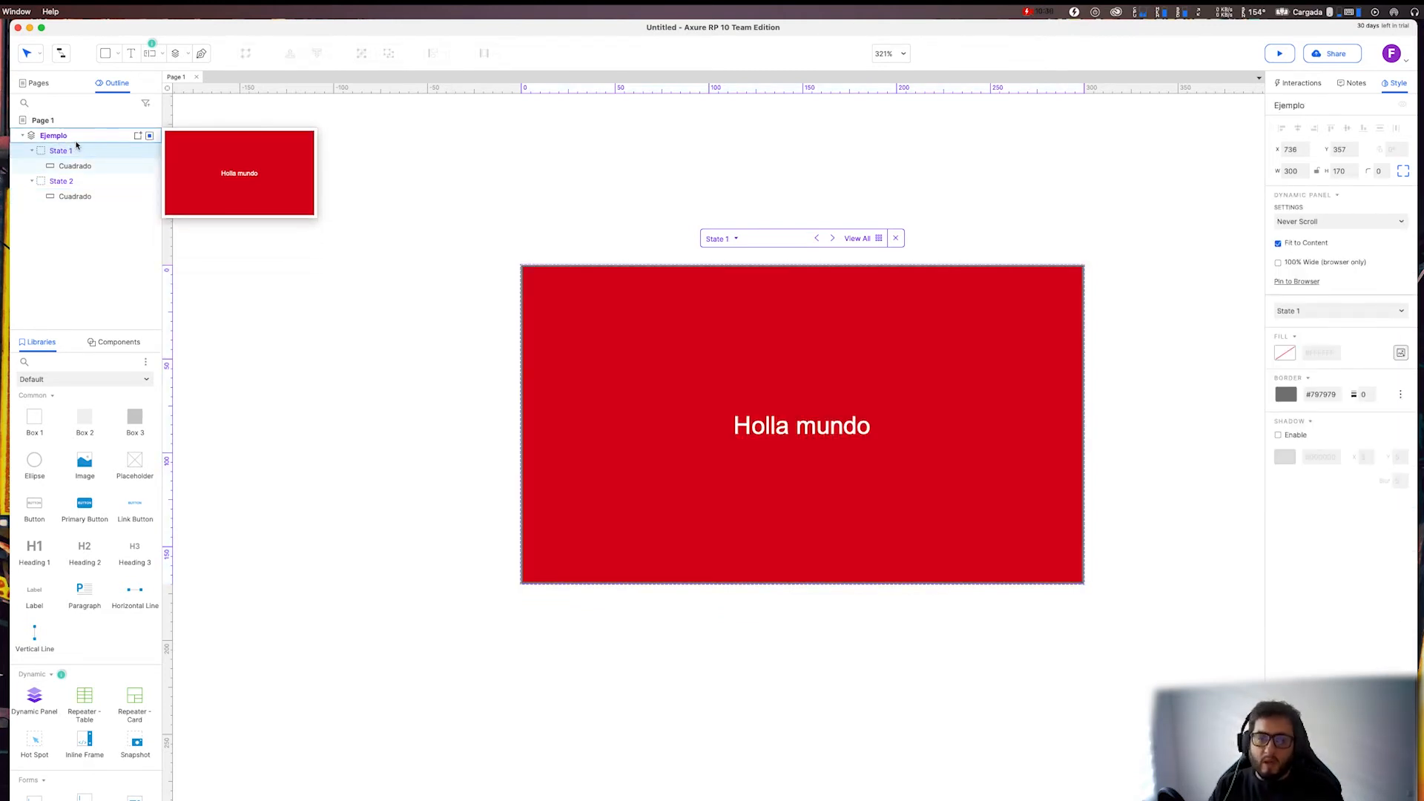
Place a Hot Spot over the upper-left corner of the red rectangle in State 1.
left_click(1297, 82)
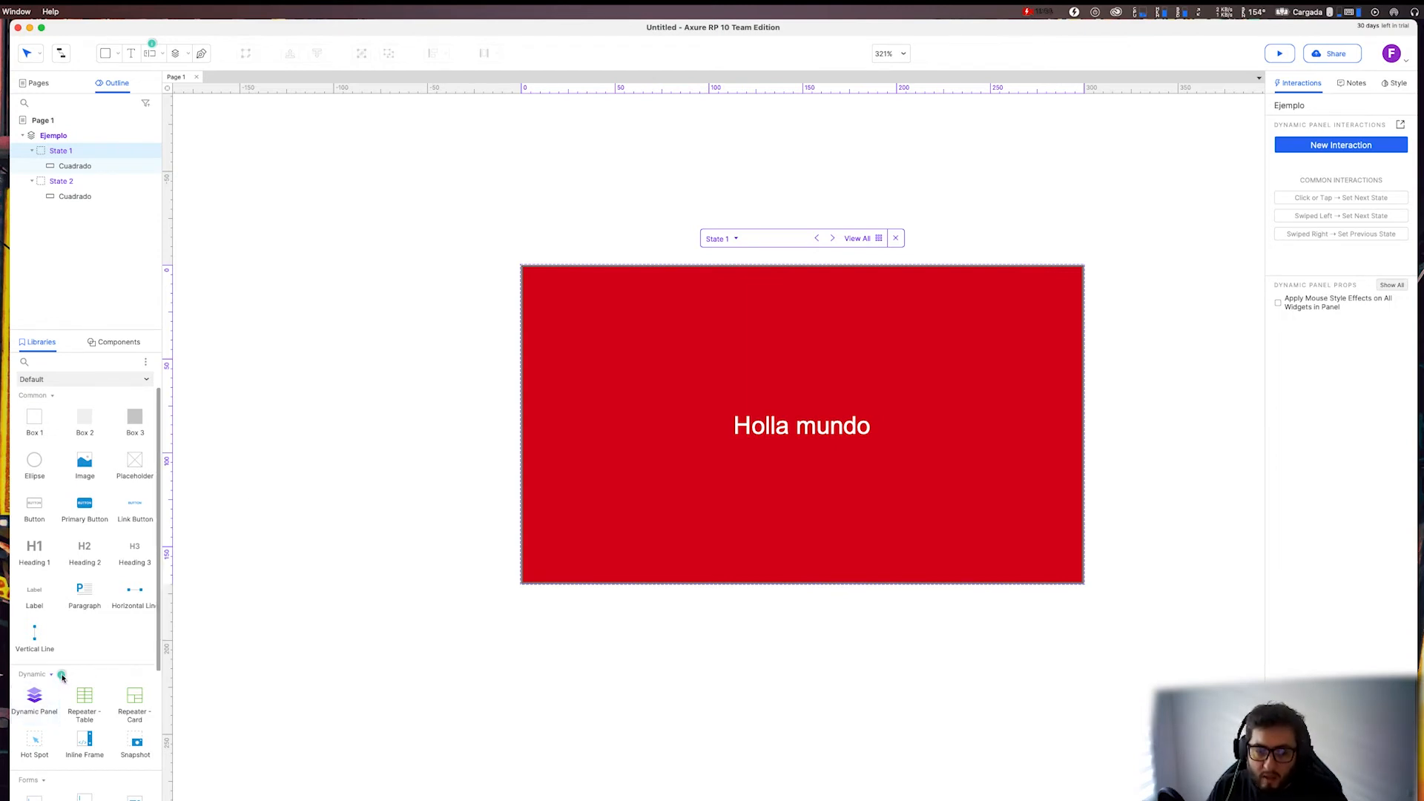
scroll(94, 546, "down", 2)
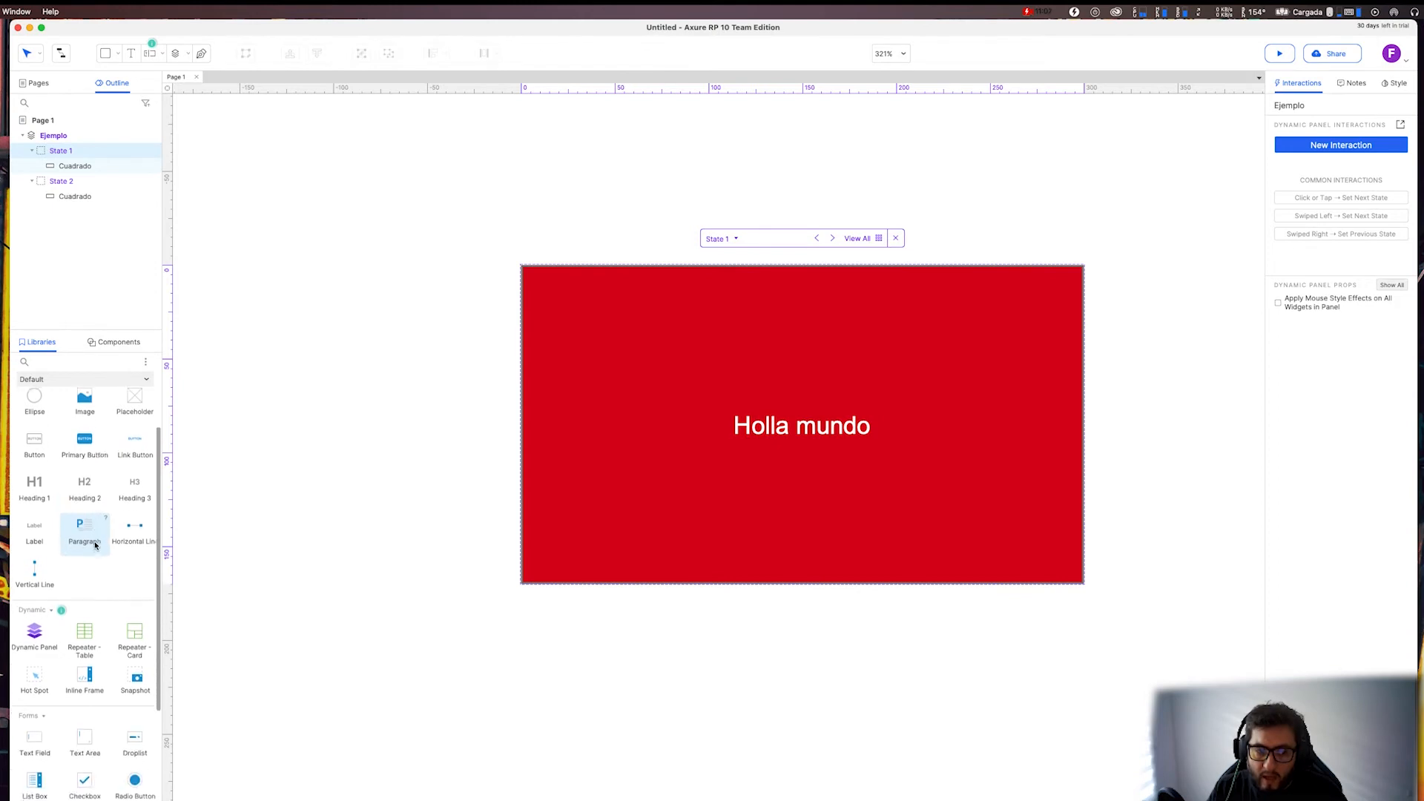
scroll(95, 545, "down", 4)
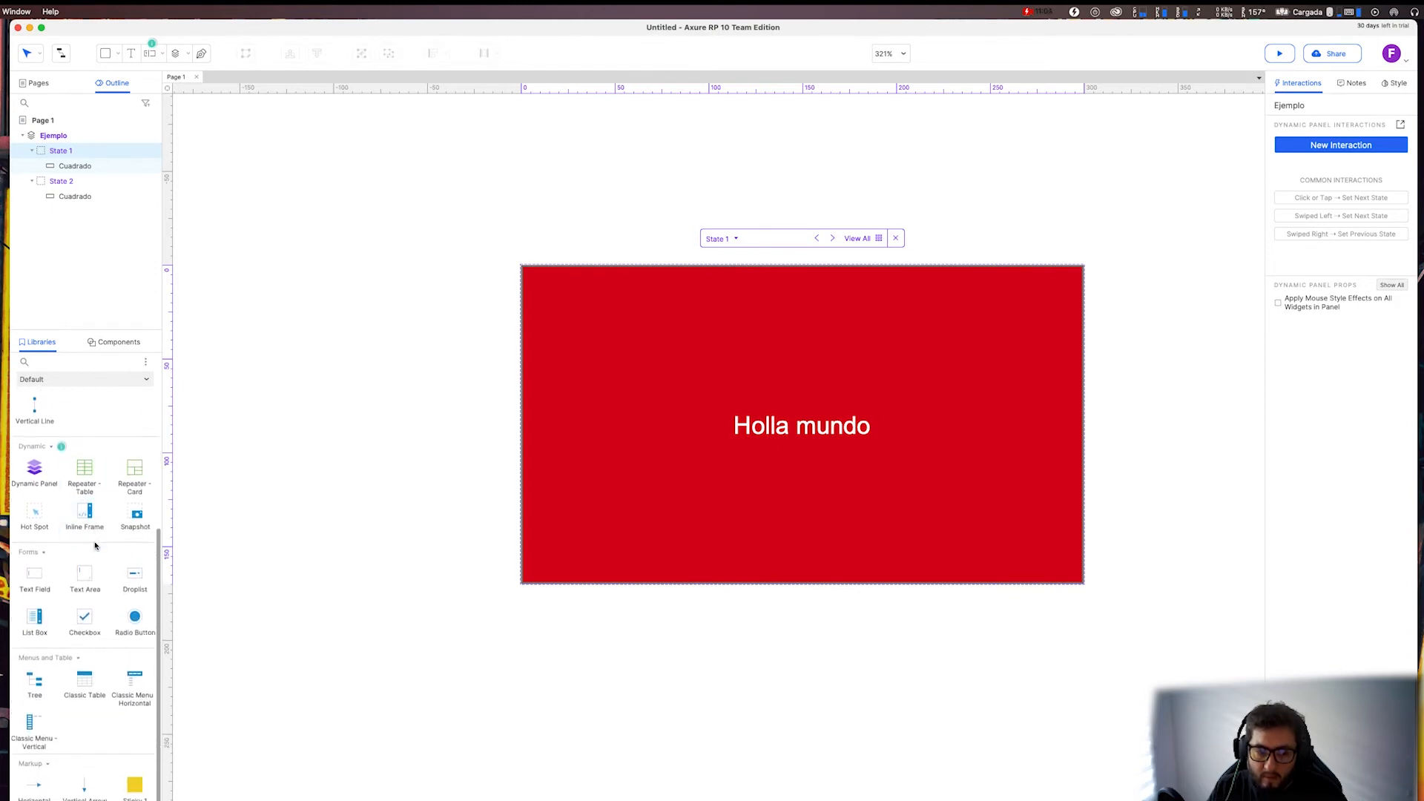
scroll(95, 546, "up", 6)
scroll(85, 668, "down", 2)
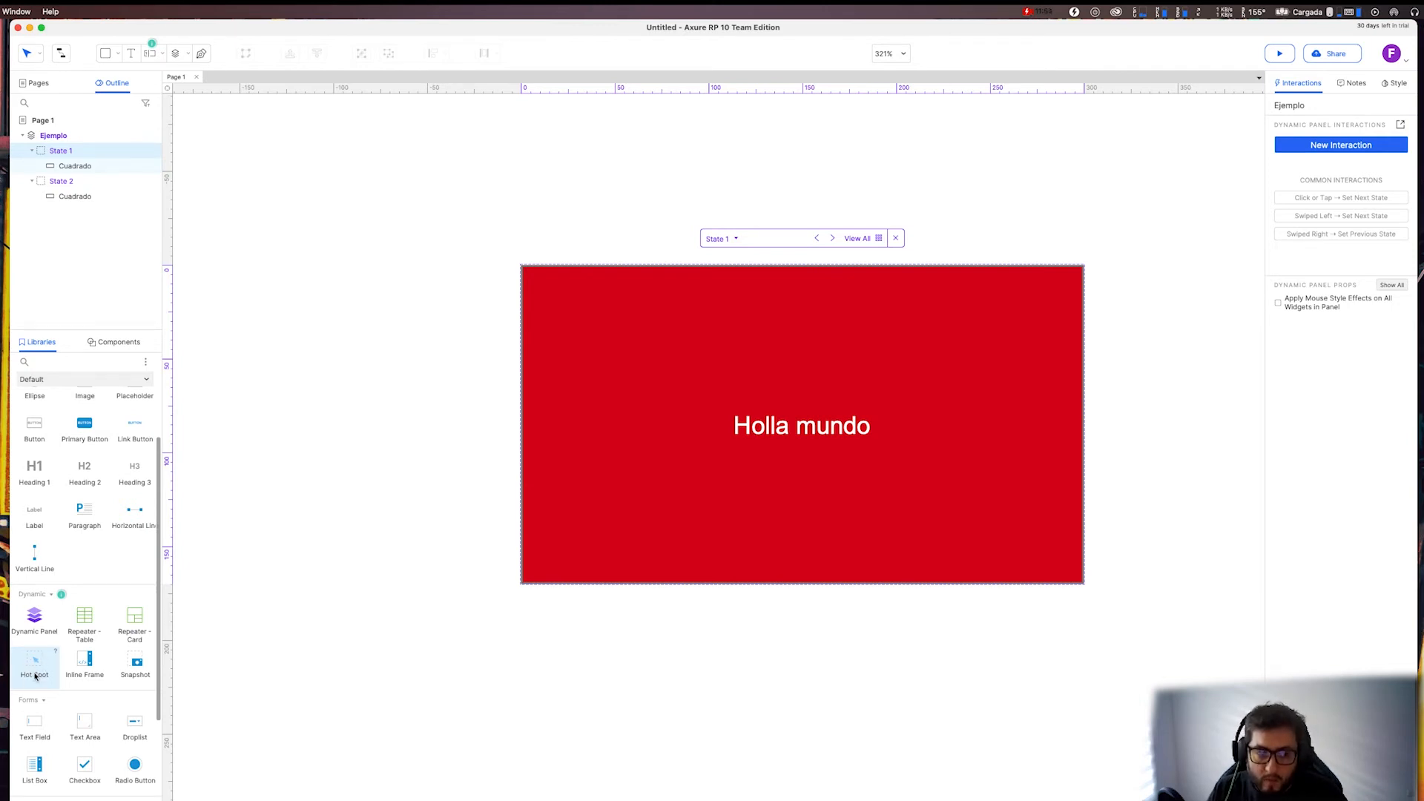
left_click_drag(35, 676, 525, 269)
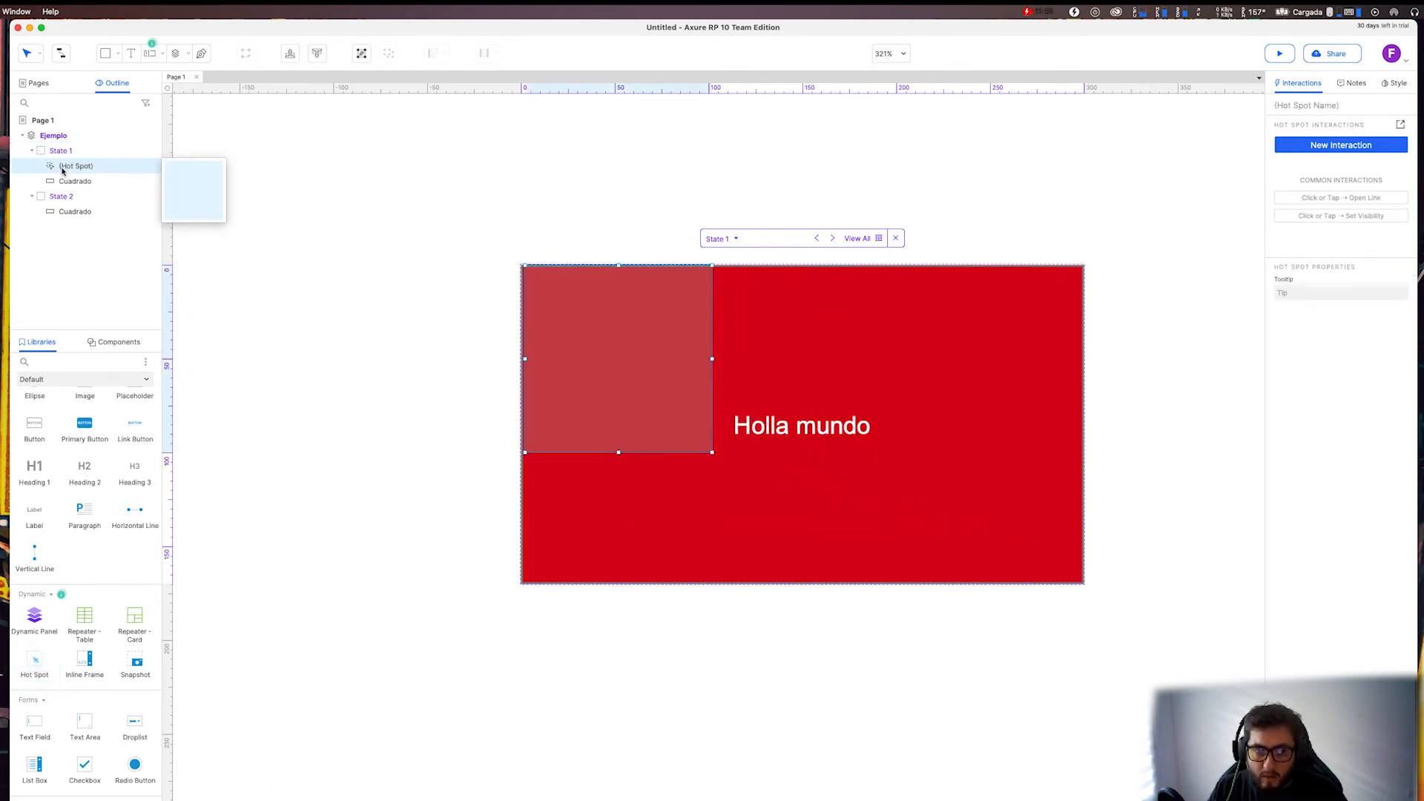
left_click_drag(62, 170, 63, 160)
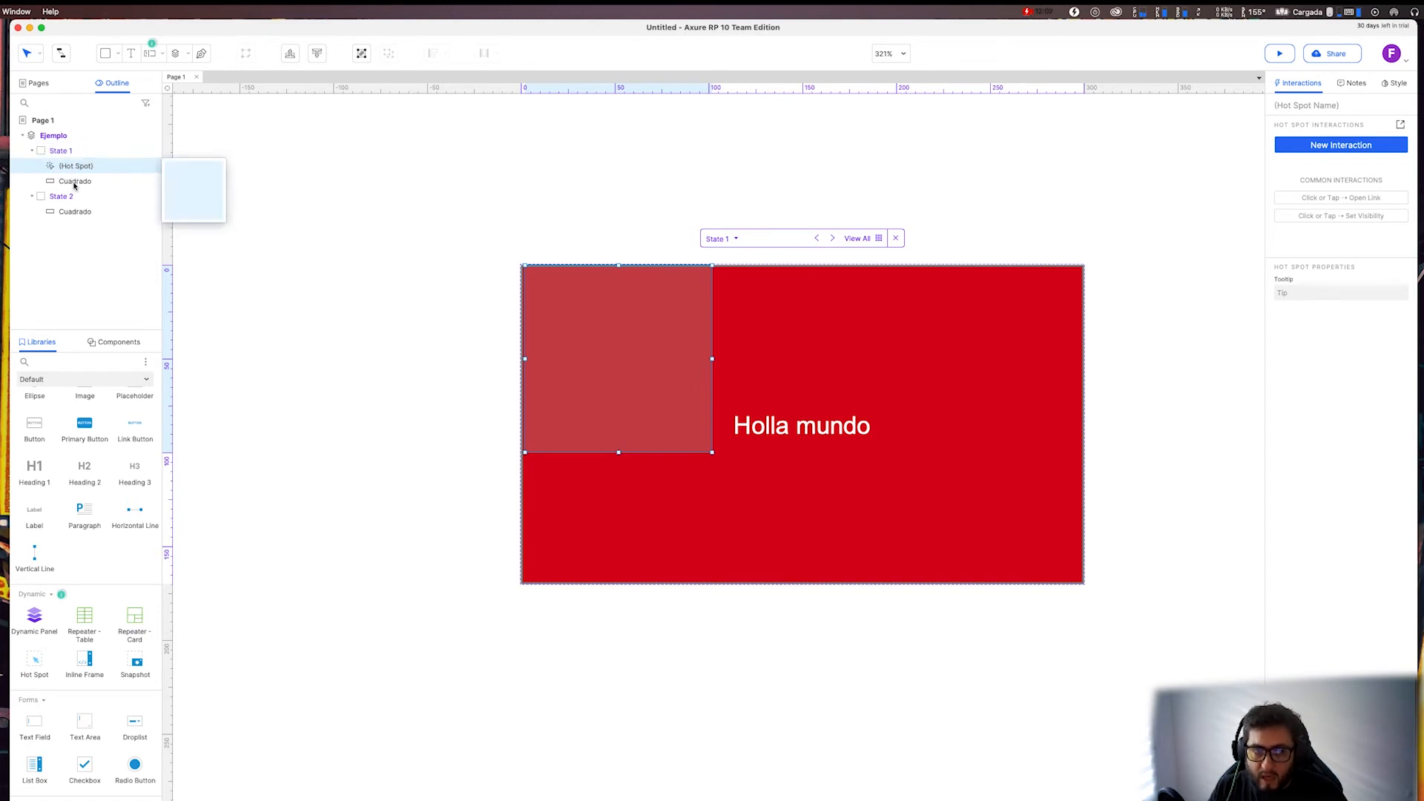
mouse_move(74, 182)
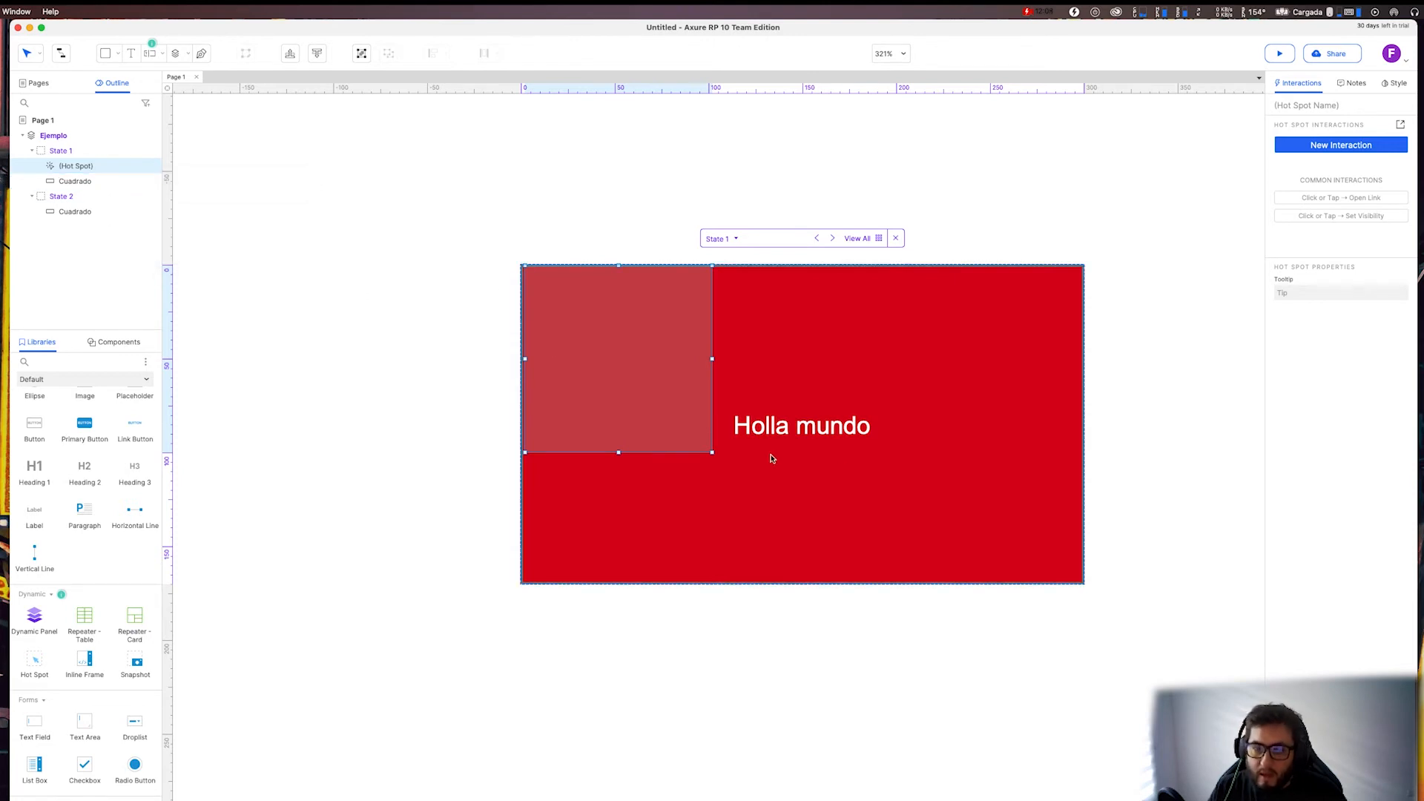
Correct the text of the red rectangle in State 1 to "Hola mundo".
double_click(809, 433)
left_click(777, 427)
left_click(1113, 406)
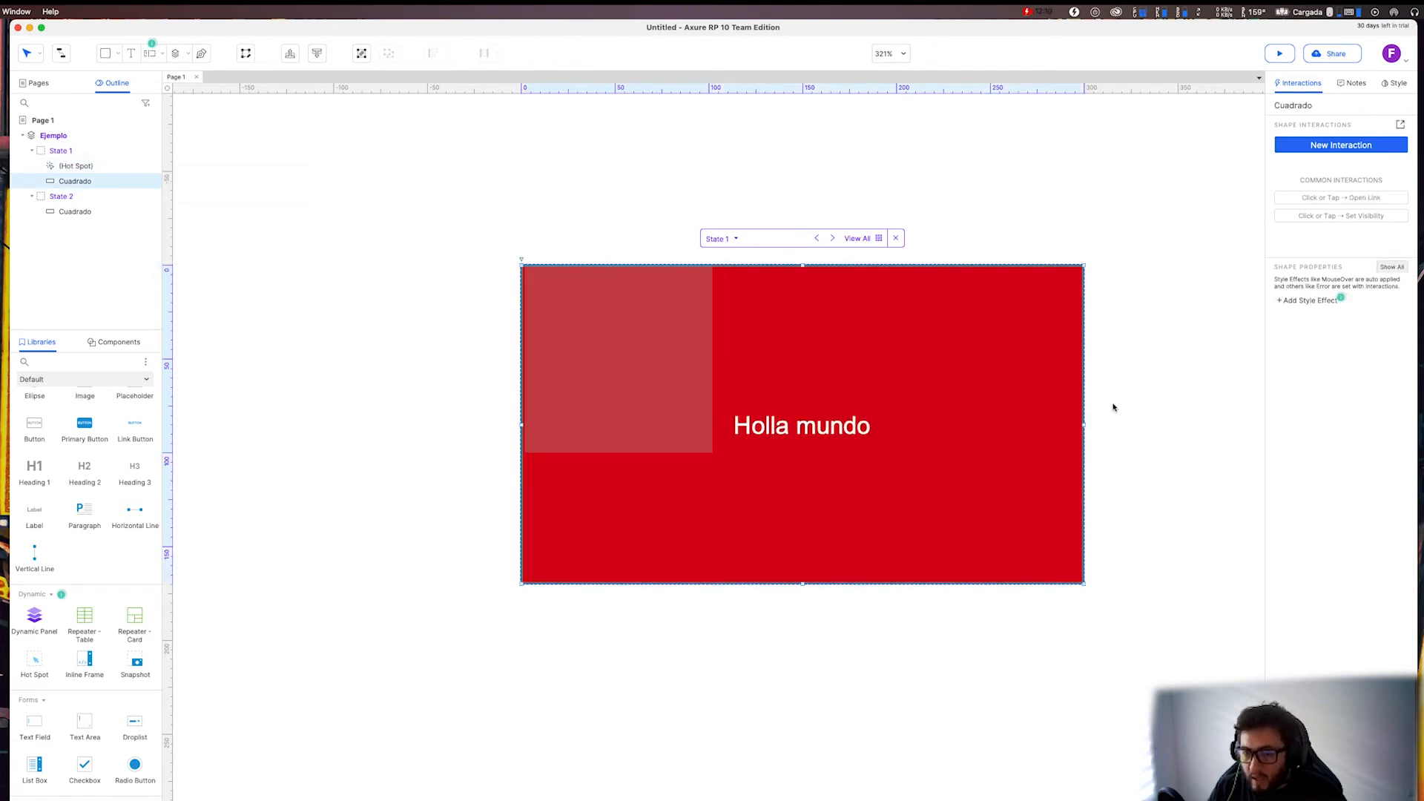
double_click(790, 422)
left_click(784, 422)
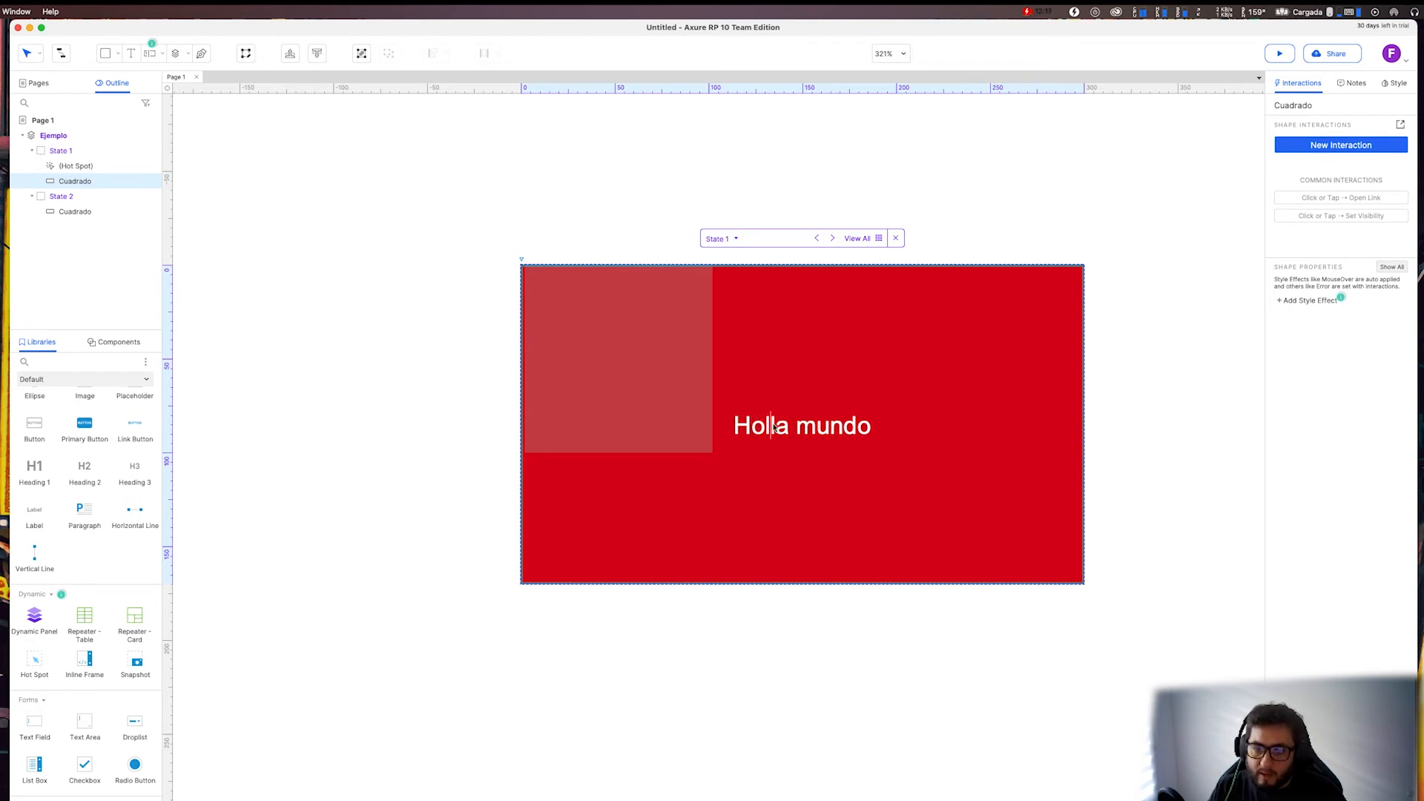
double_click(773, 430)
left_click(773, 433)
key("BackSpace")
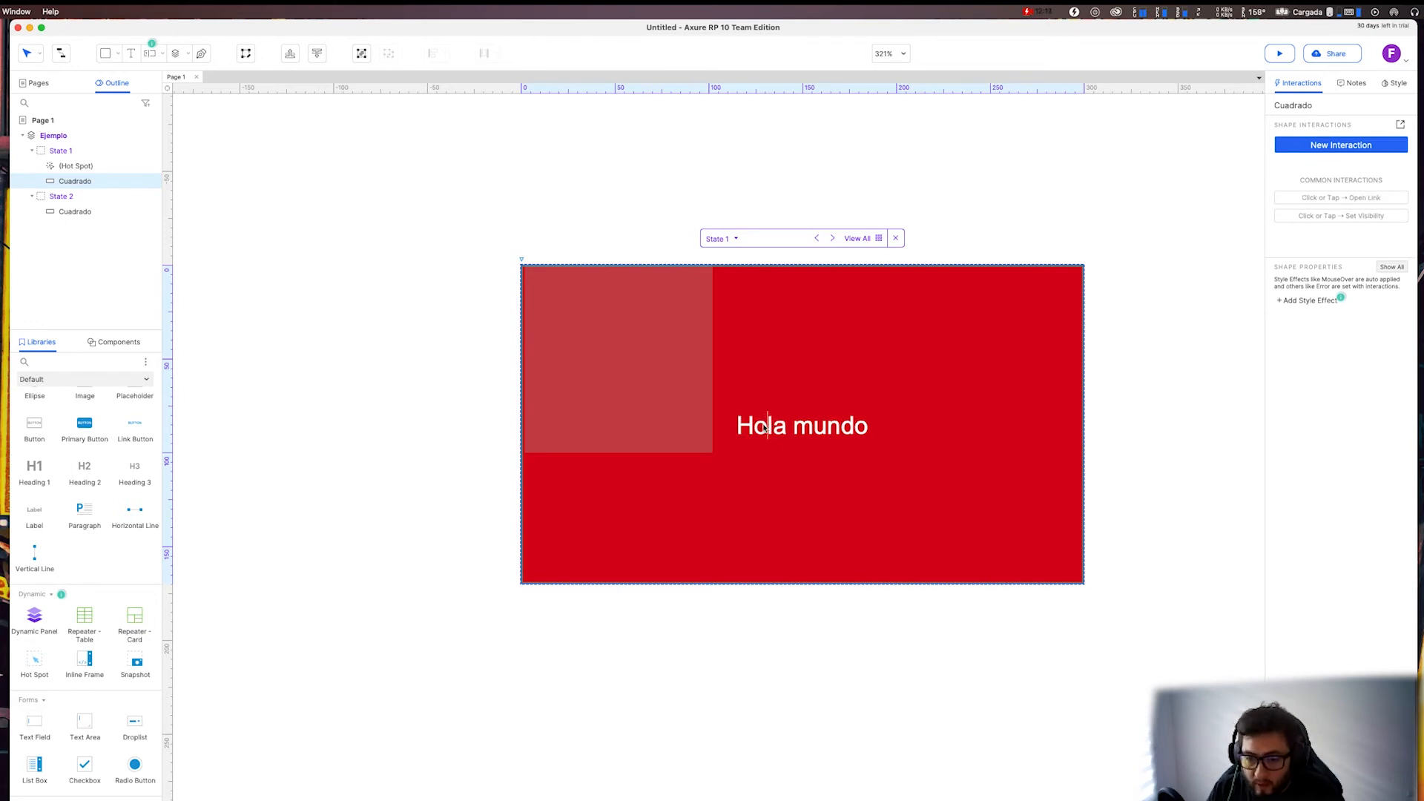
key("Escape")
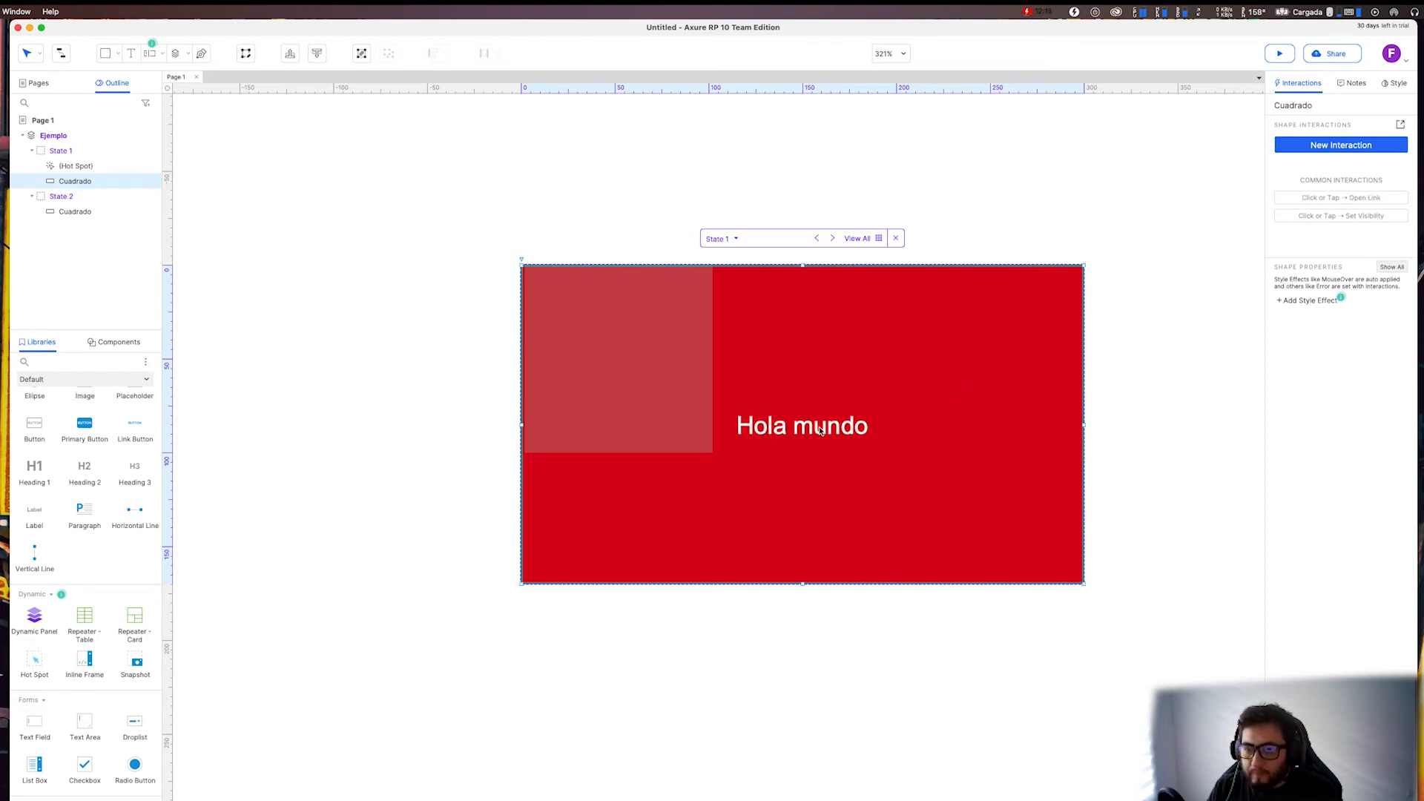
Cut the whole text "Hola mundo" out of the red rectangle in State 1.
double_click(765, 427)
left_click(766, 428)
triple_click(766, 426)
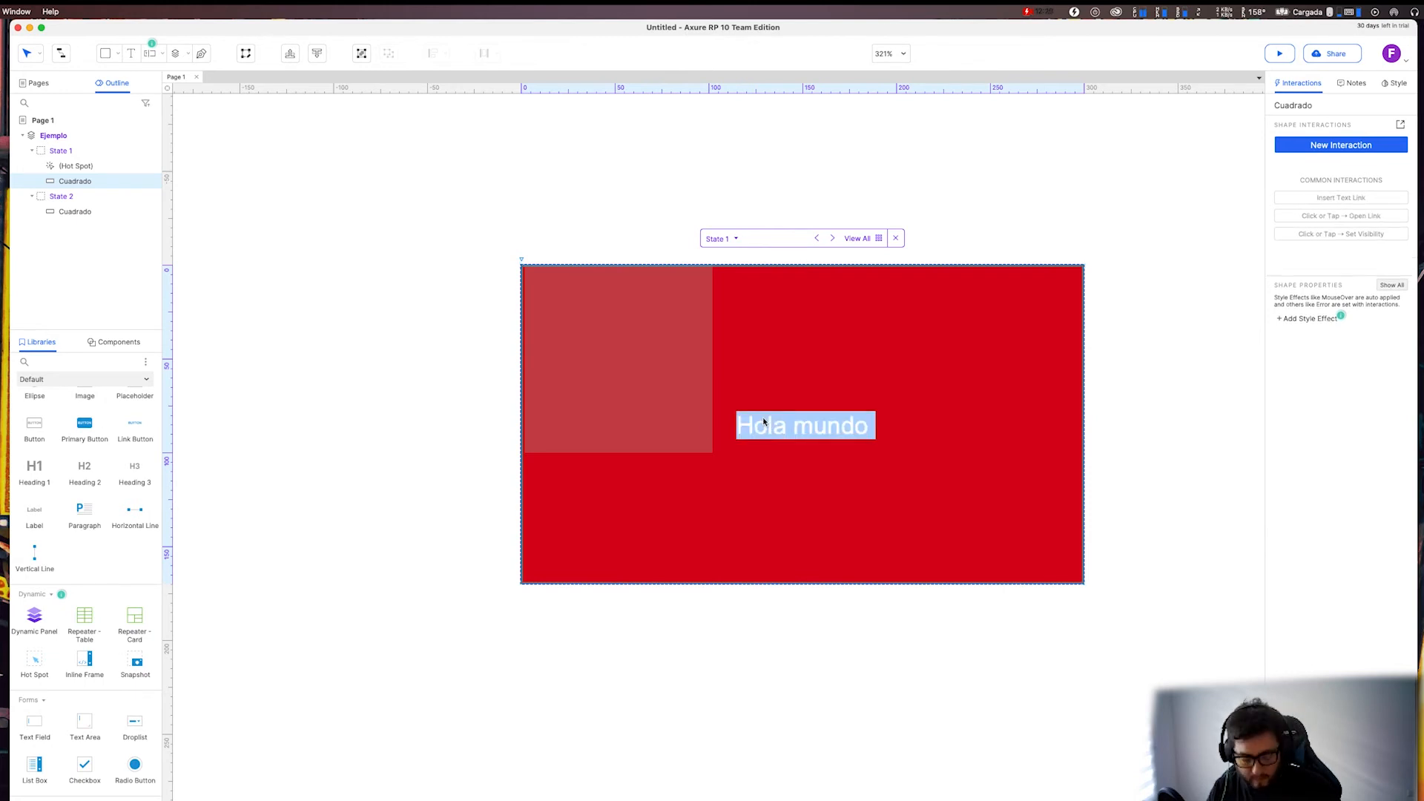
key("BackSpace")
left_click(890, 372)
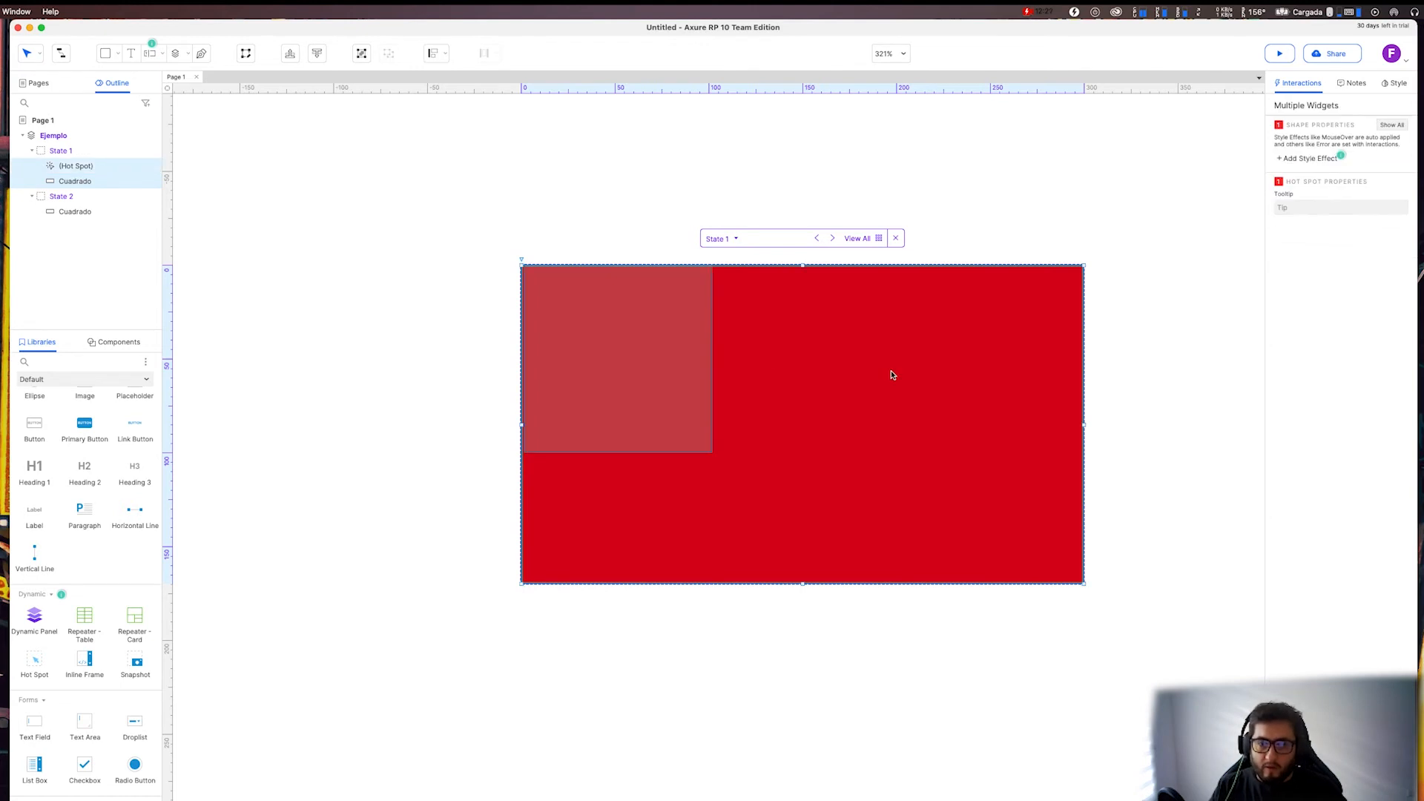
left_click(132, 58)
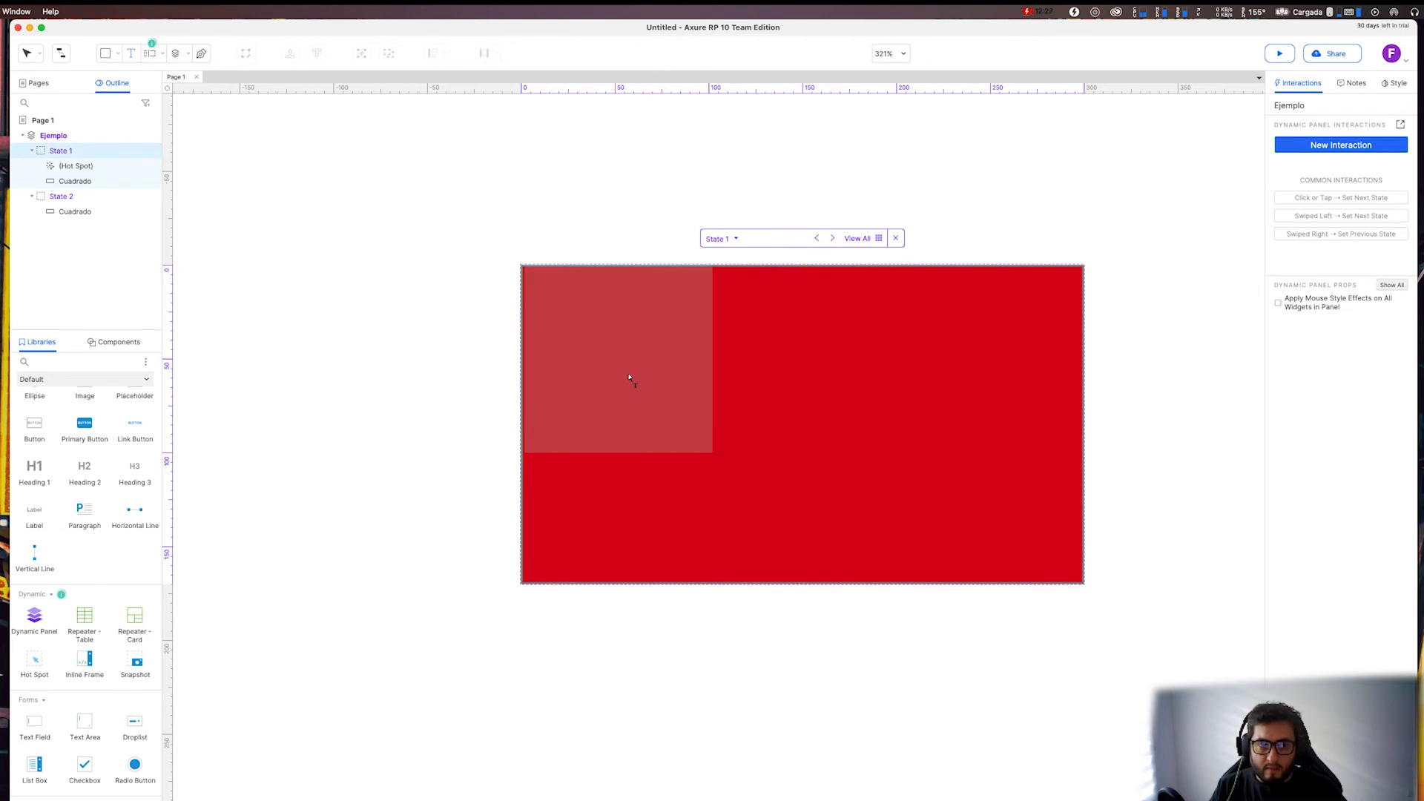
left_click(135, 57)
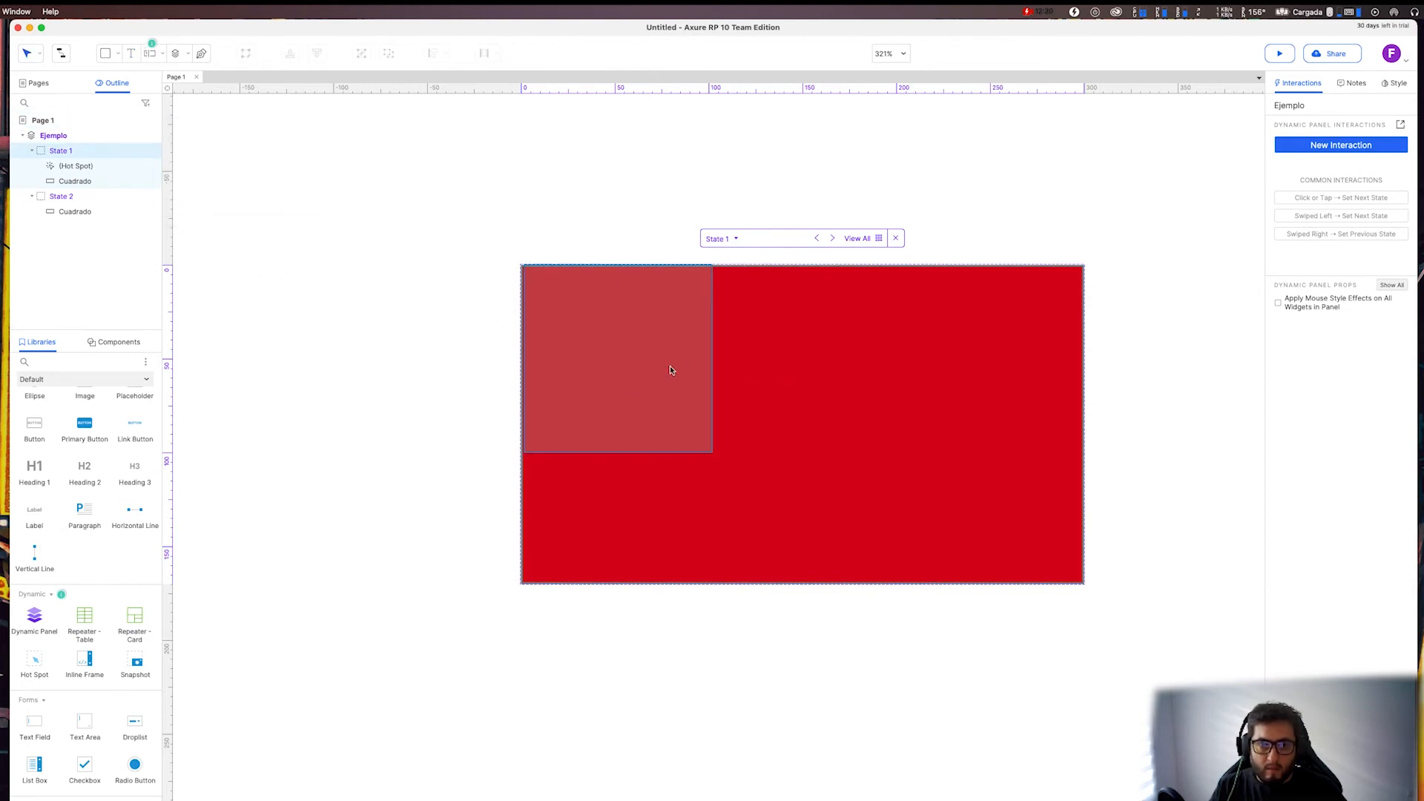
left_click_drag(31, 482, 718, 412)
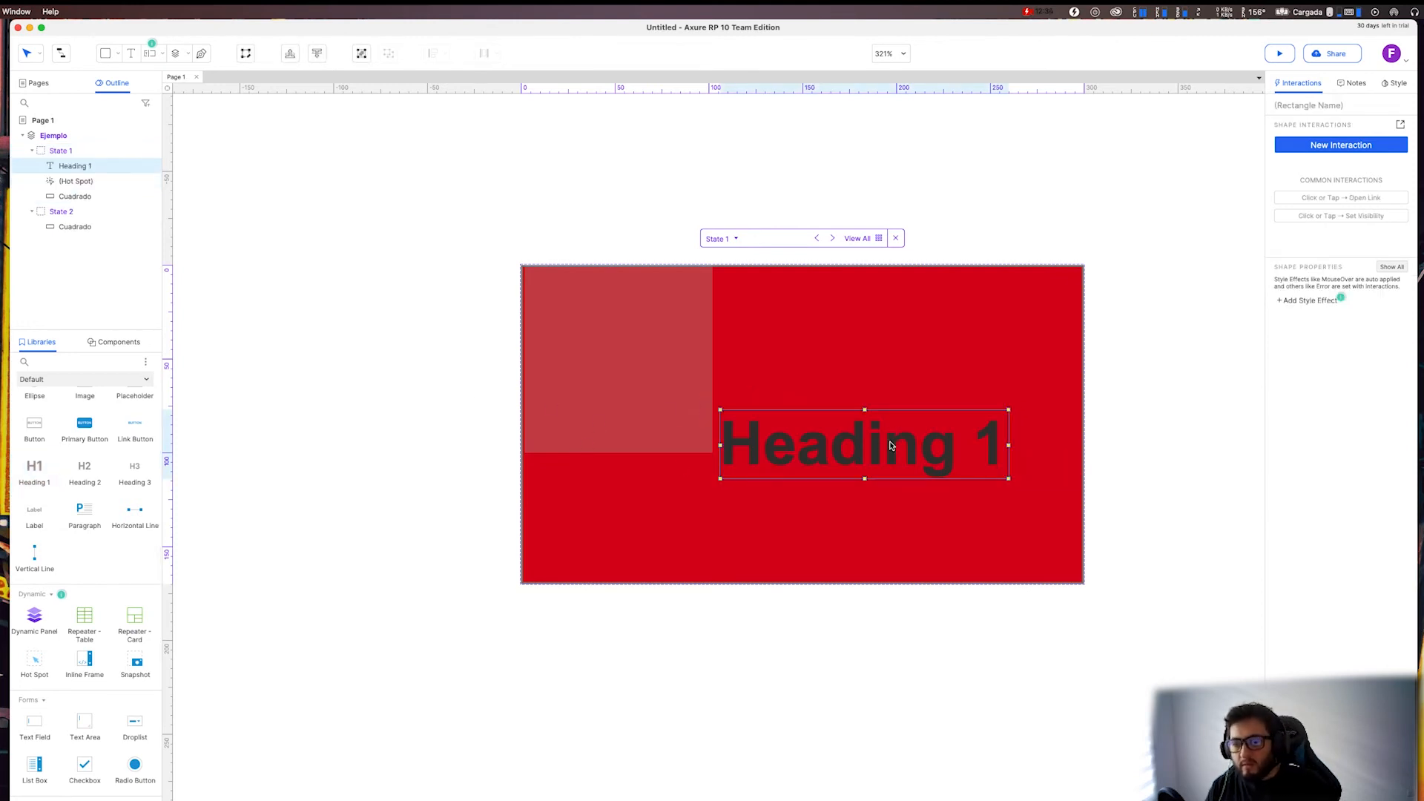
key("Delete")
Add a Heading 2 to State 1, replace its text with "Hola mundo", and position it near the centre of the red rectangle.
scroll(130, 479, "down", 2)
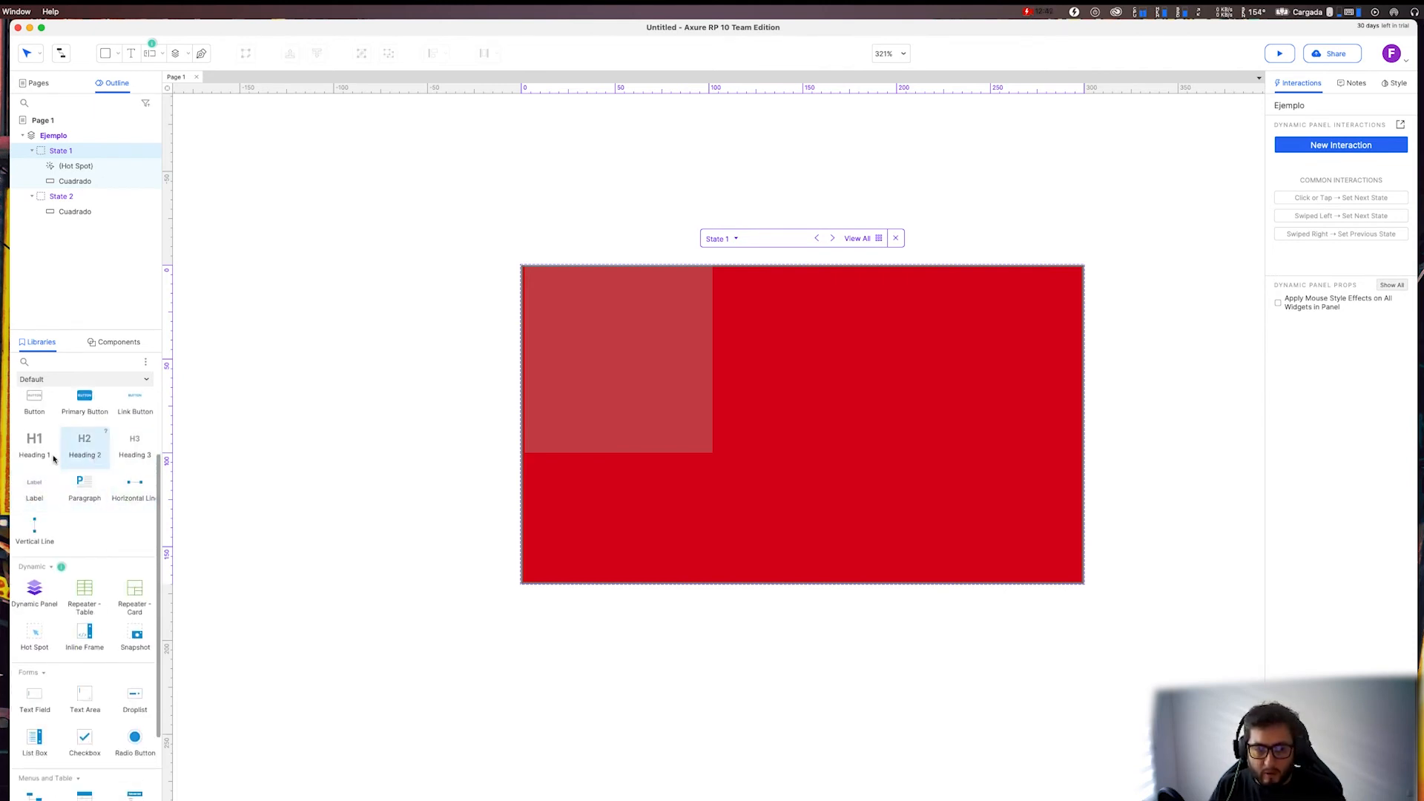
left_click_drag(85, 447, 728, 384)
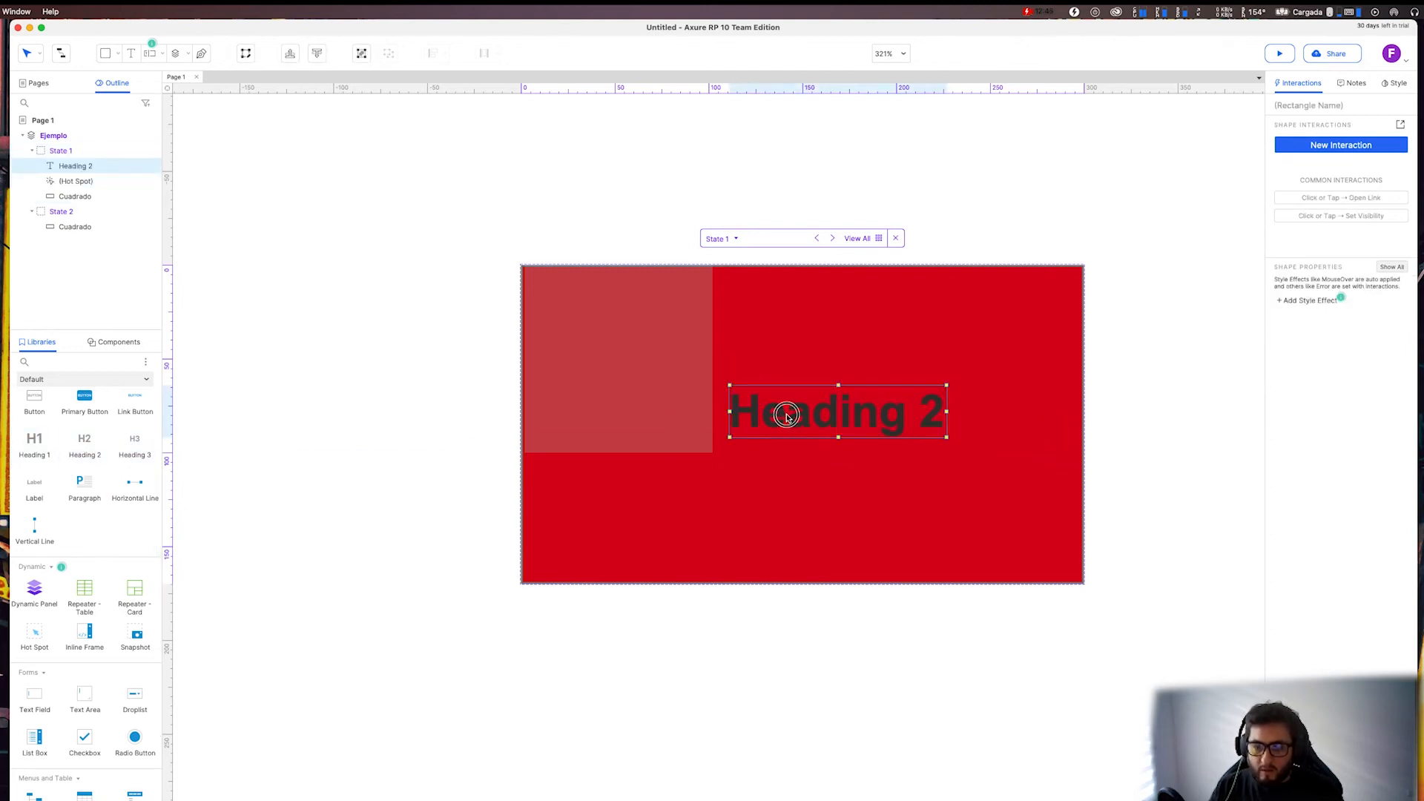
double_click(800, 420)
type("Hola mundo")
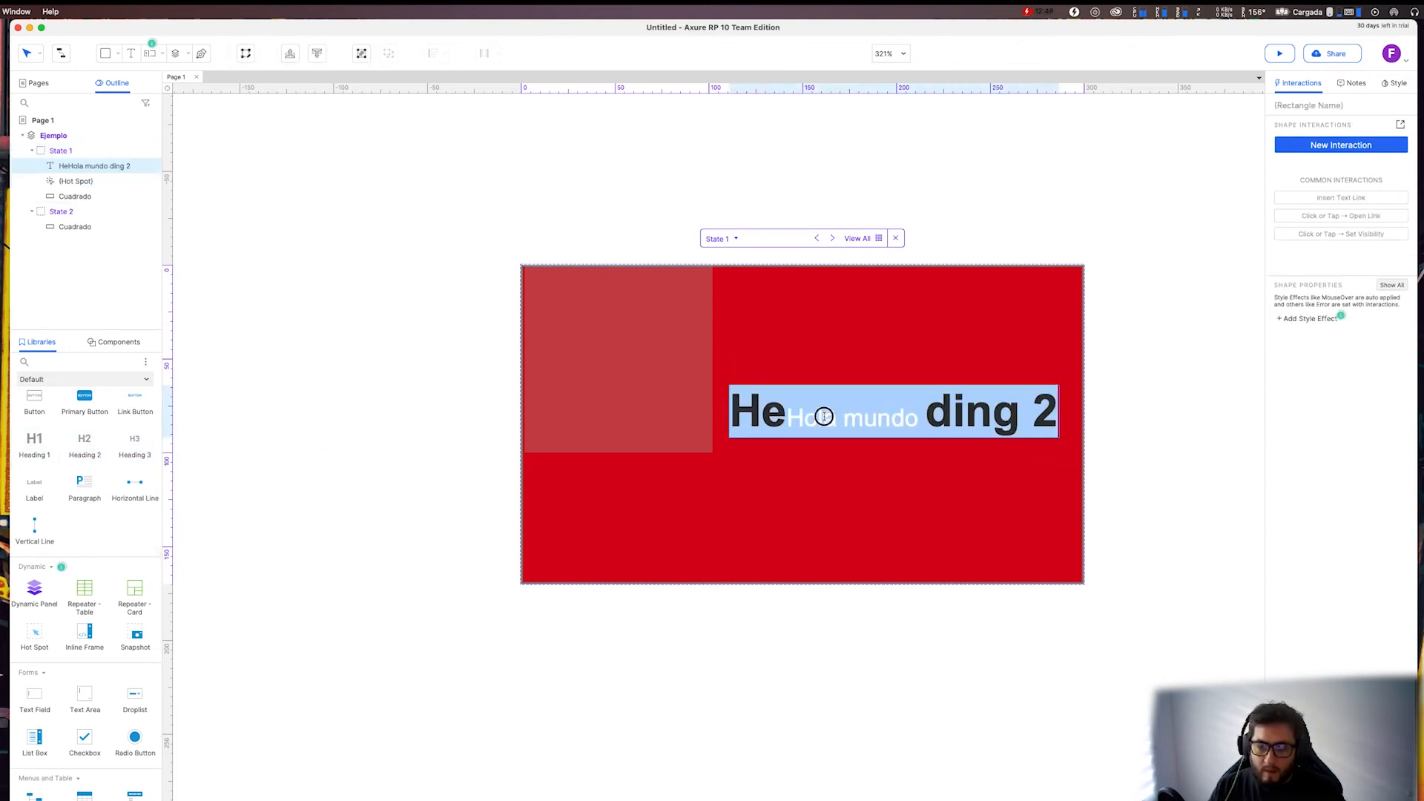
key("Escape")
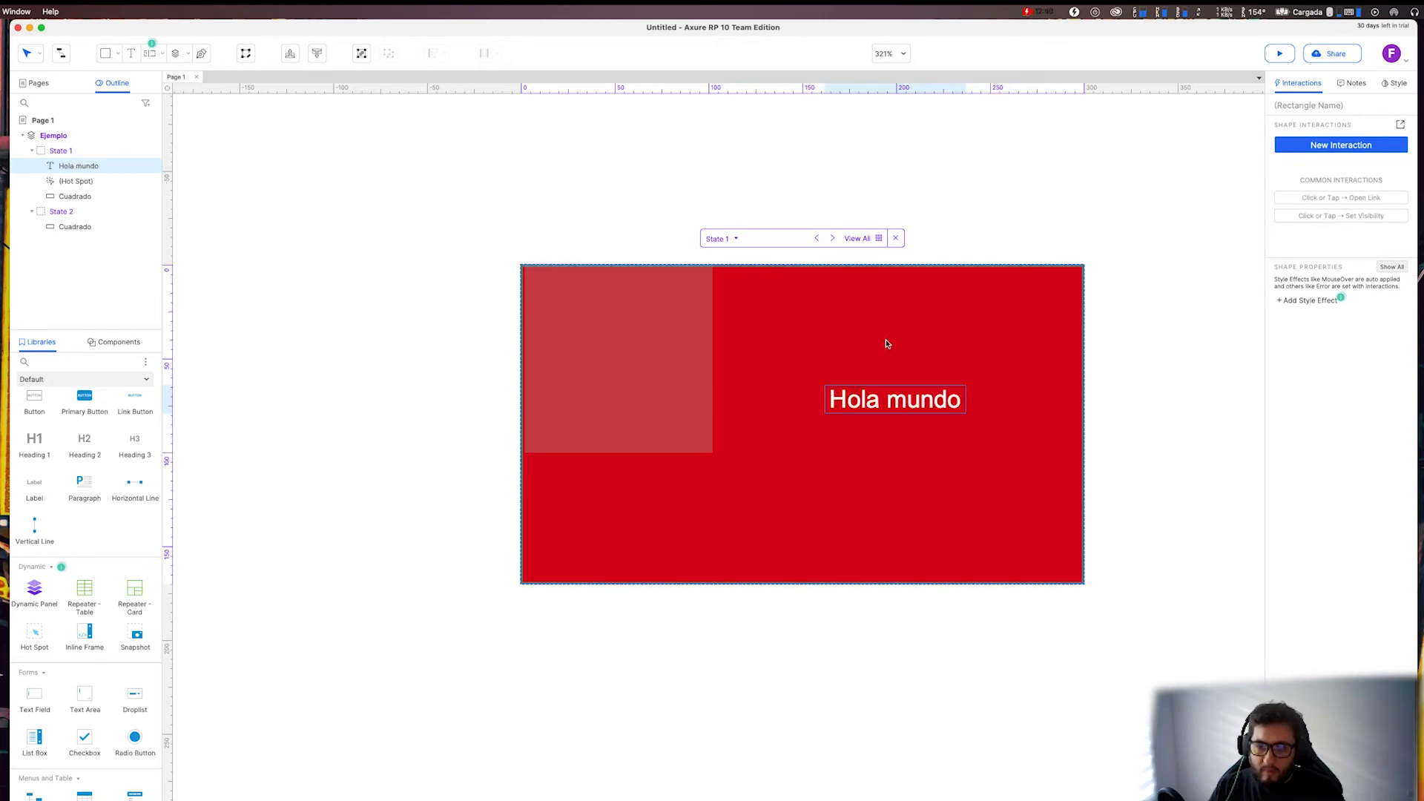
left_click_drag(822, 413, 767, 425)
mouse_move(68, 166)
left_mouse_down()
mouse_move(57, 182)
mouse_move(74, 185)
mouse_move(31, 186)
mouse_move(68, 162)
left_mouse_up()
left_click(68, 163)
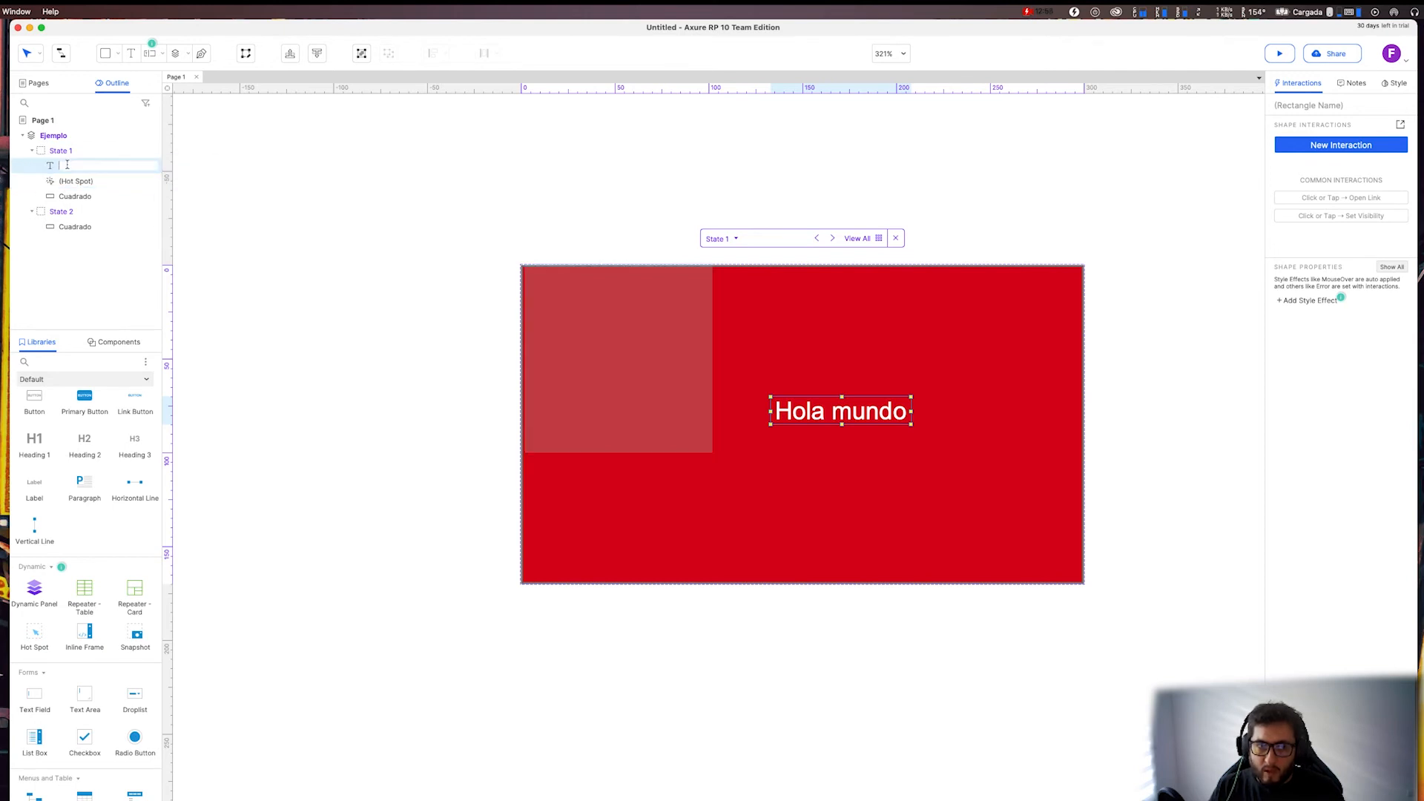
right_click(64, 162)
left_click(39, 170)
left_click(46, 181)
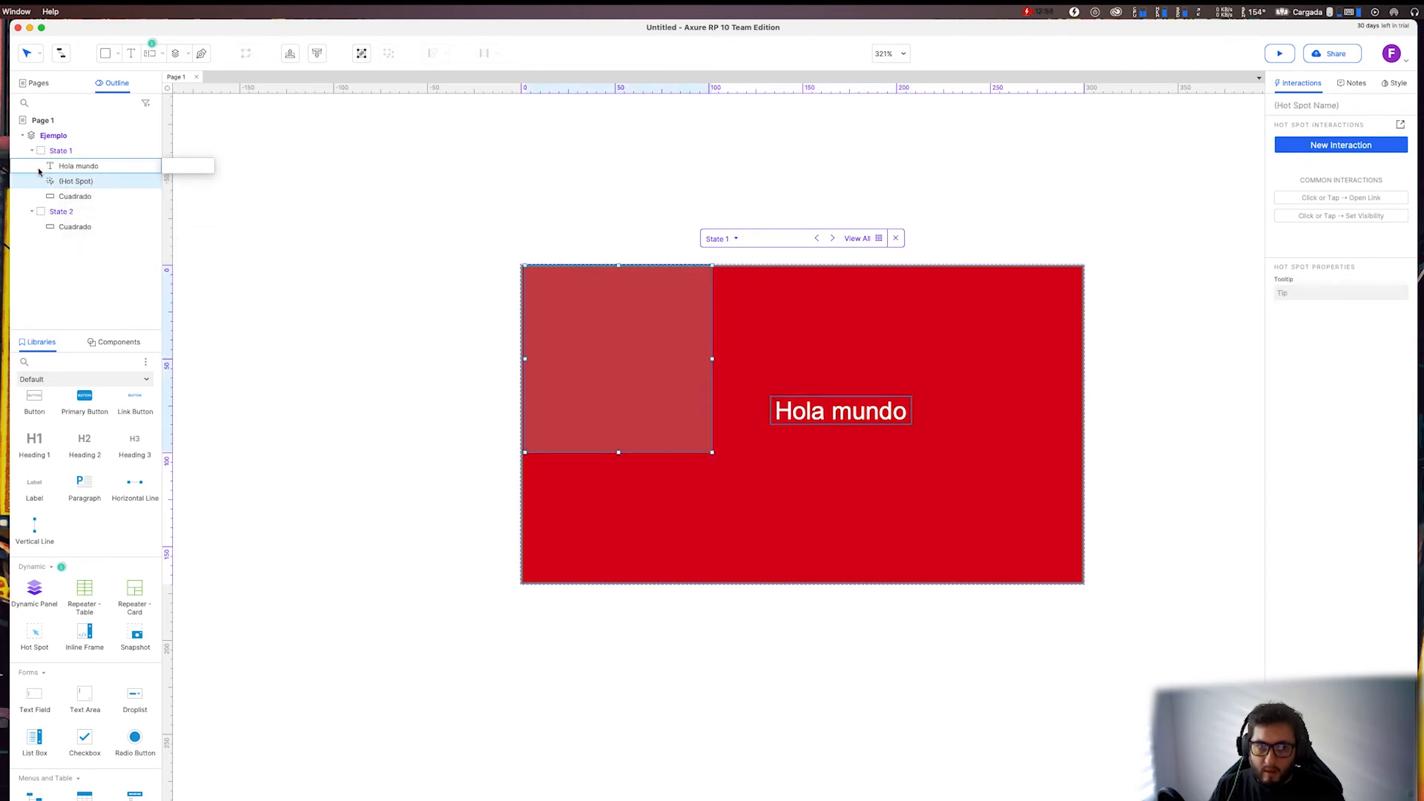
Shift the "Hola mundo" heading in State 1 closer to the red rectangle's centre and place a copy of it in State 2.
left_click(43, 166)
right_click(42, 167)
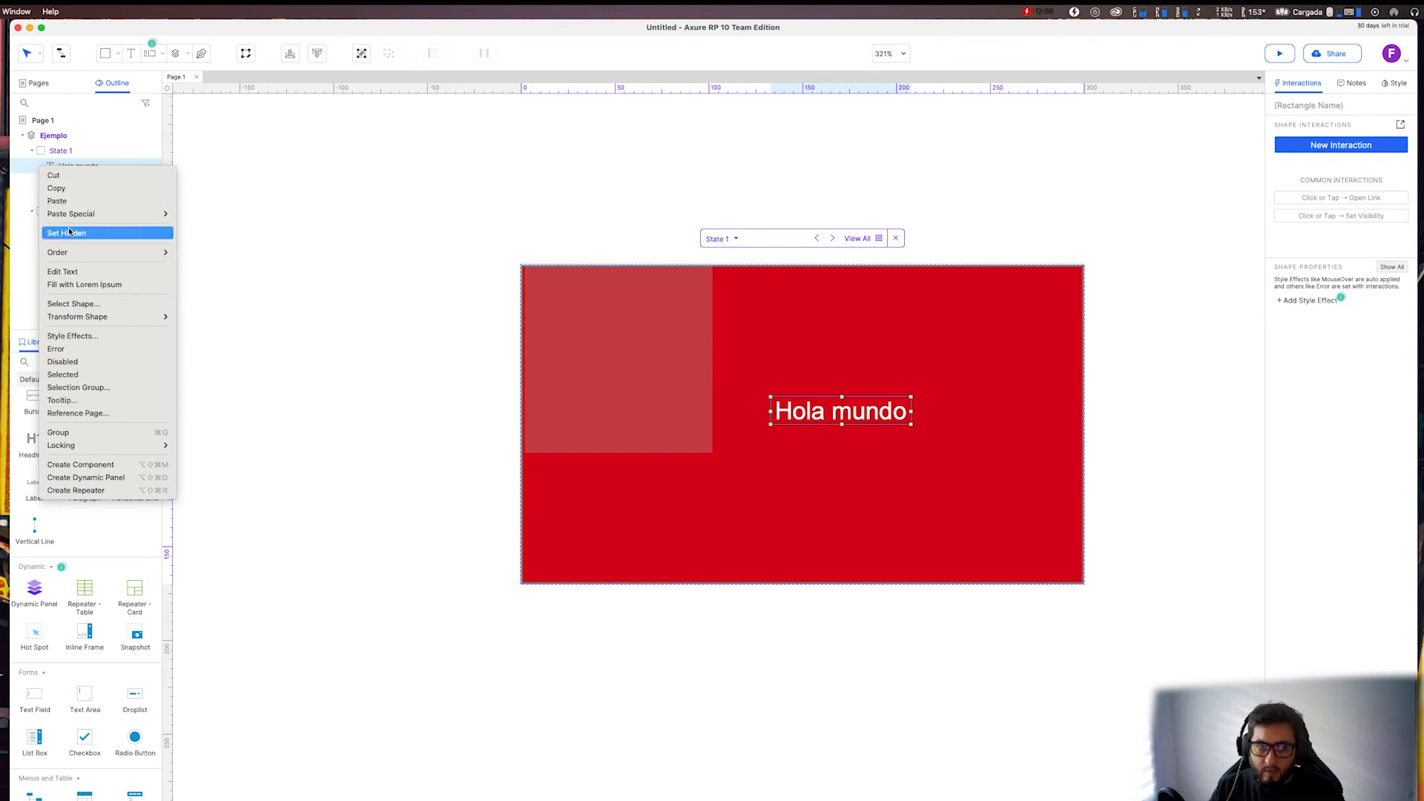
mouse_move(81, 259)
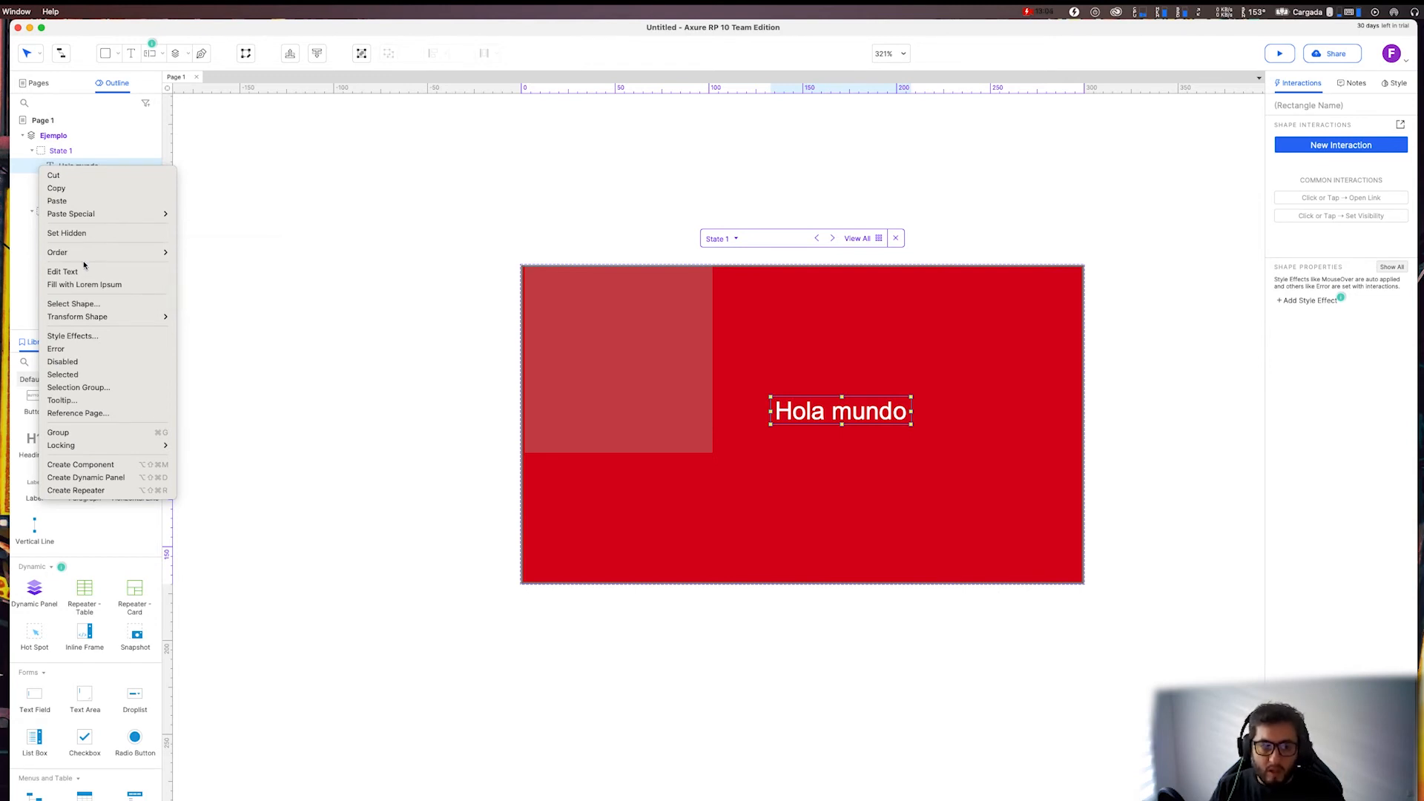
mouse_move(97, 214)
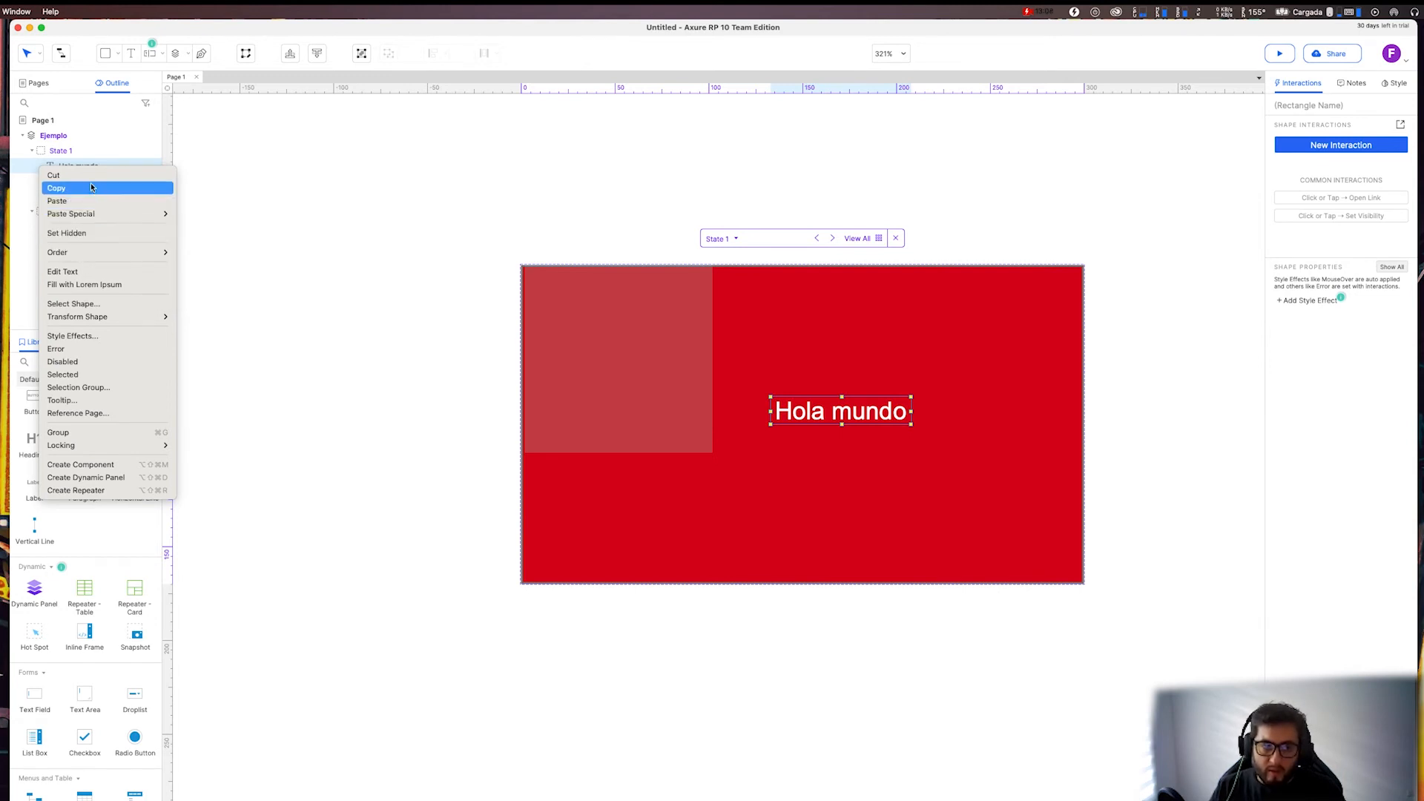
left_click(91, 188)
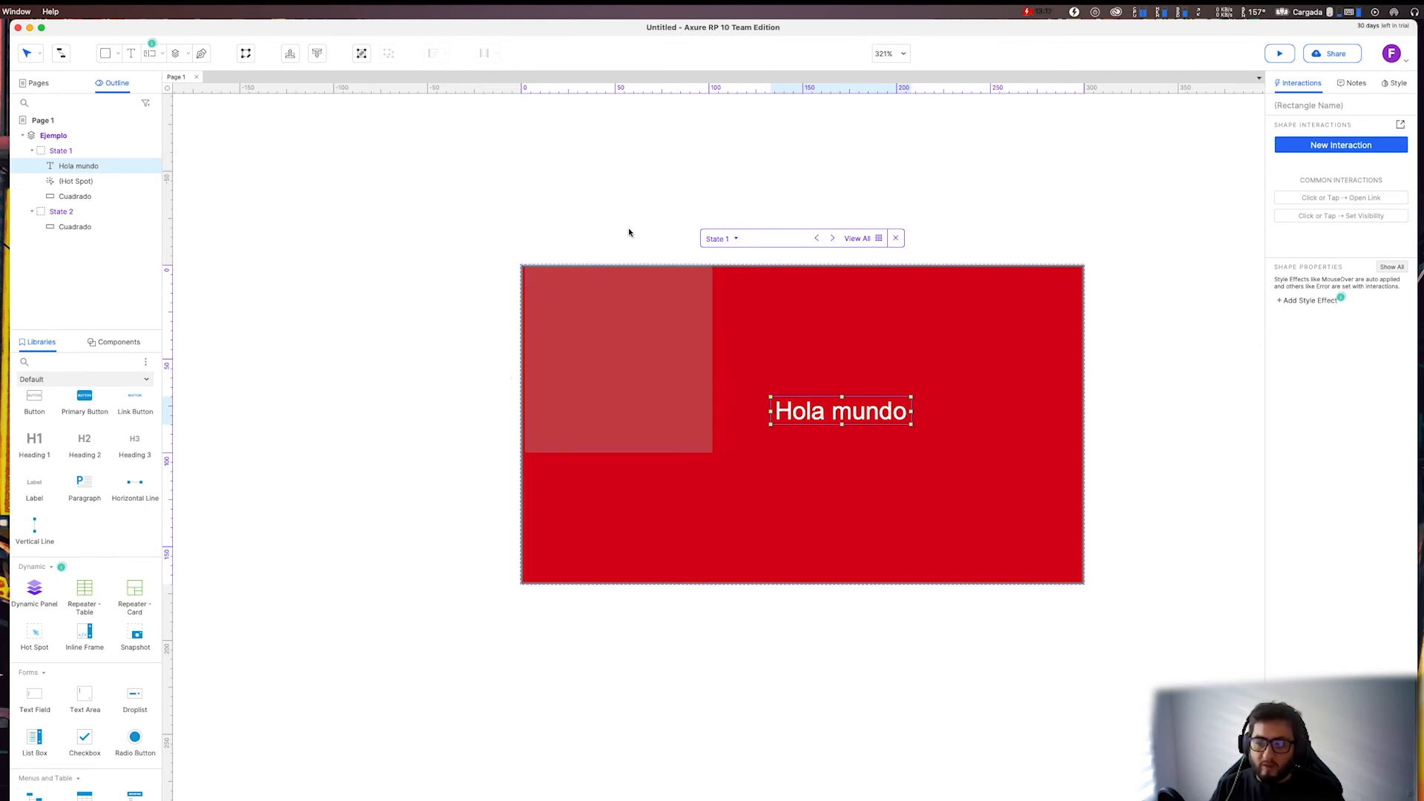
left_click_drag(867, 428, 832, 414)
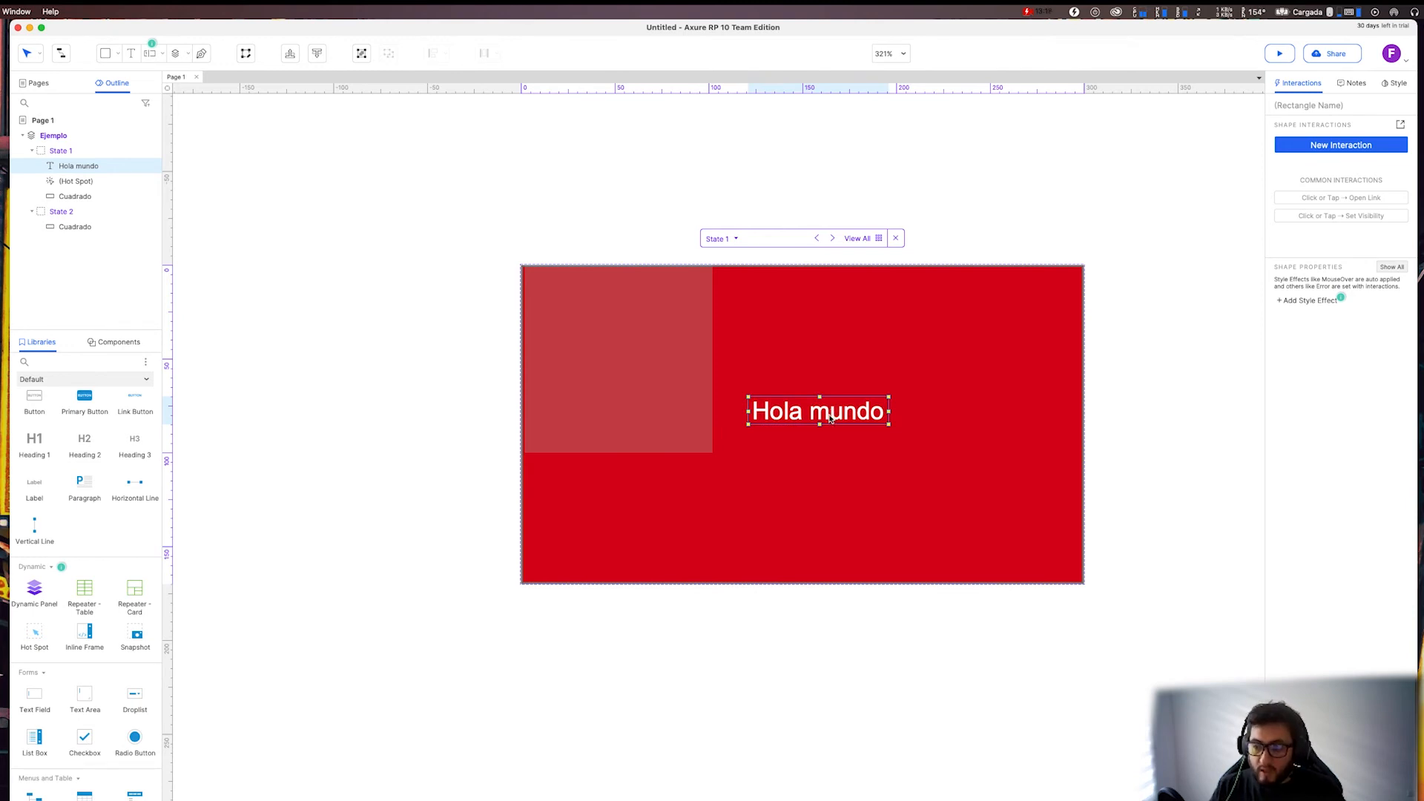
left_click_drag(831, 420, 70, 222)
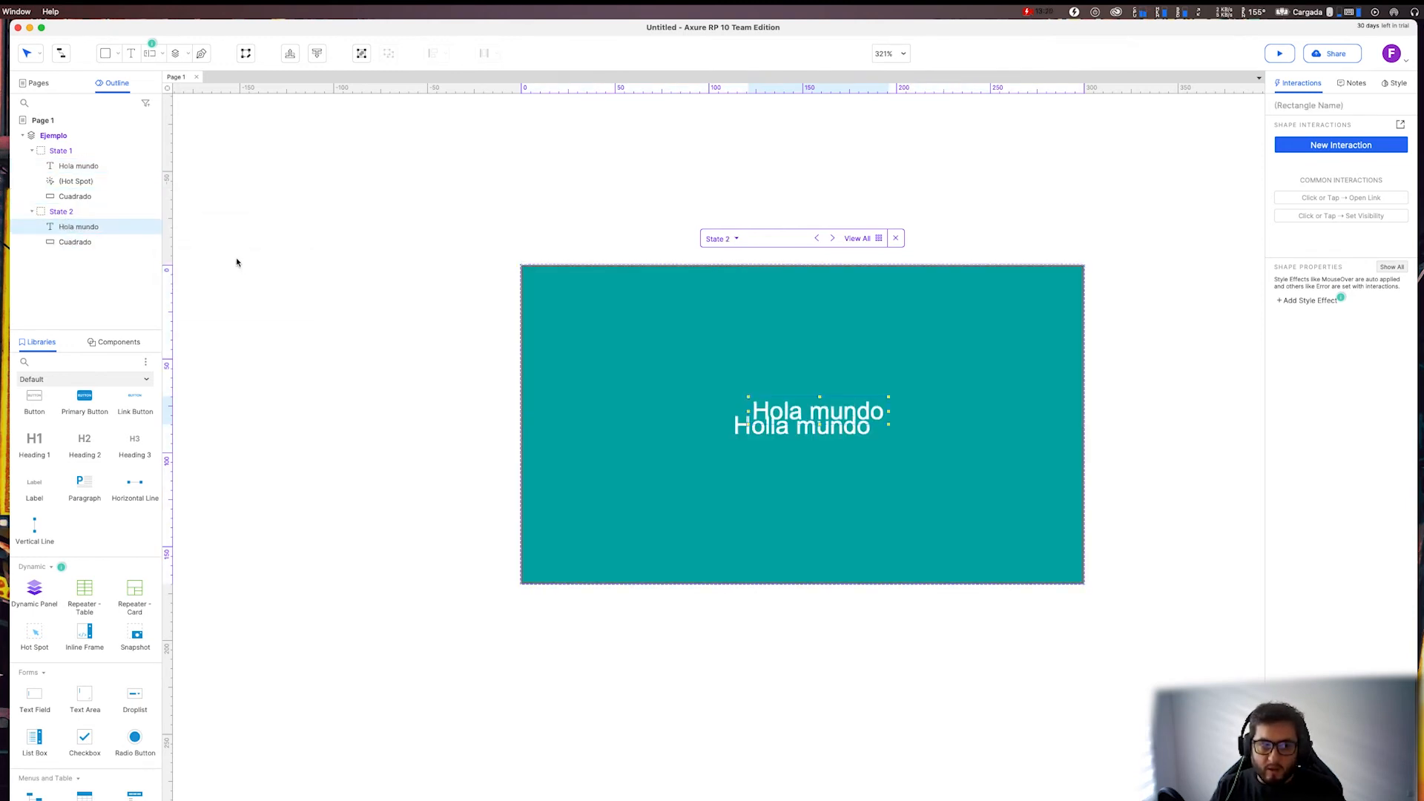
Delete the teal rectangle's own text "Holla mundo" in State 2 and shift the copied heading slightly right and down.
double_click(808, 430)
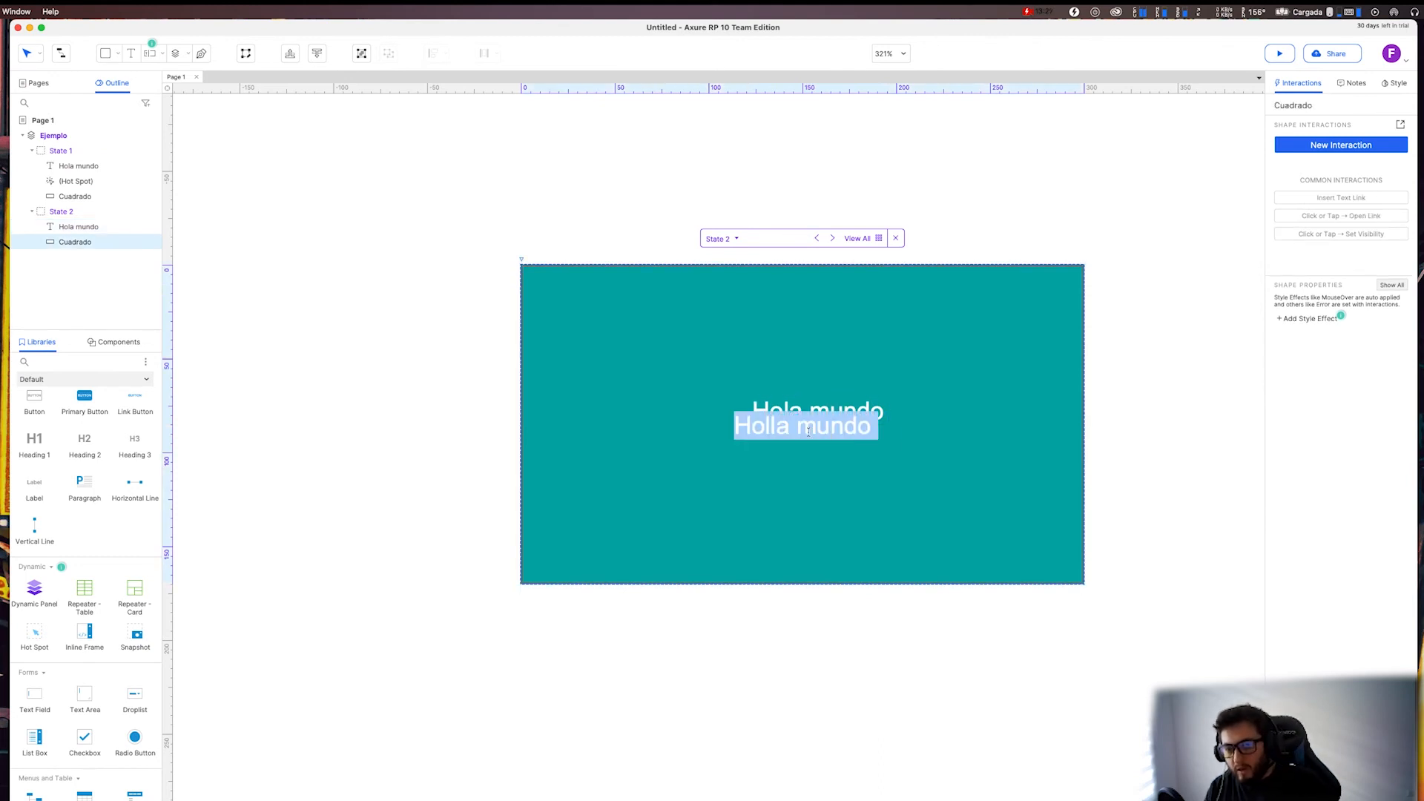
key("BackSpace")
key("Escape")
left_click(844, 412)
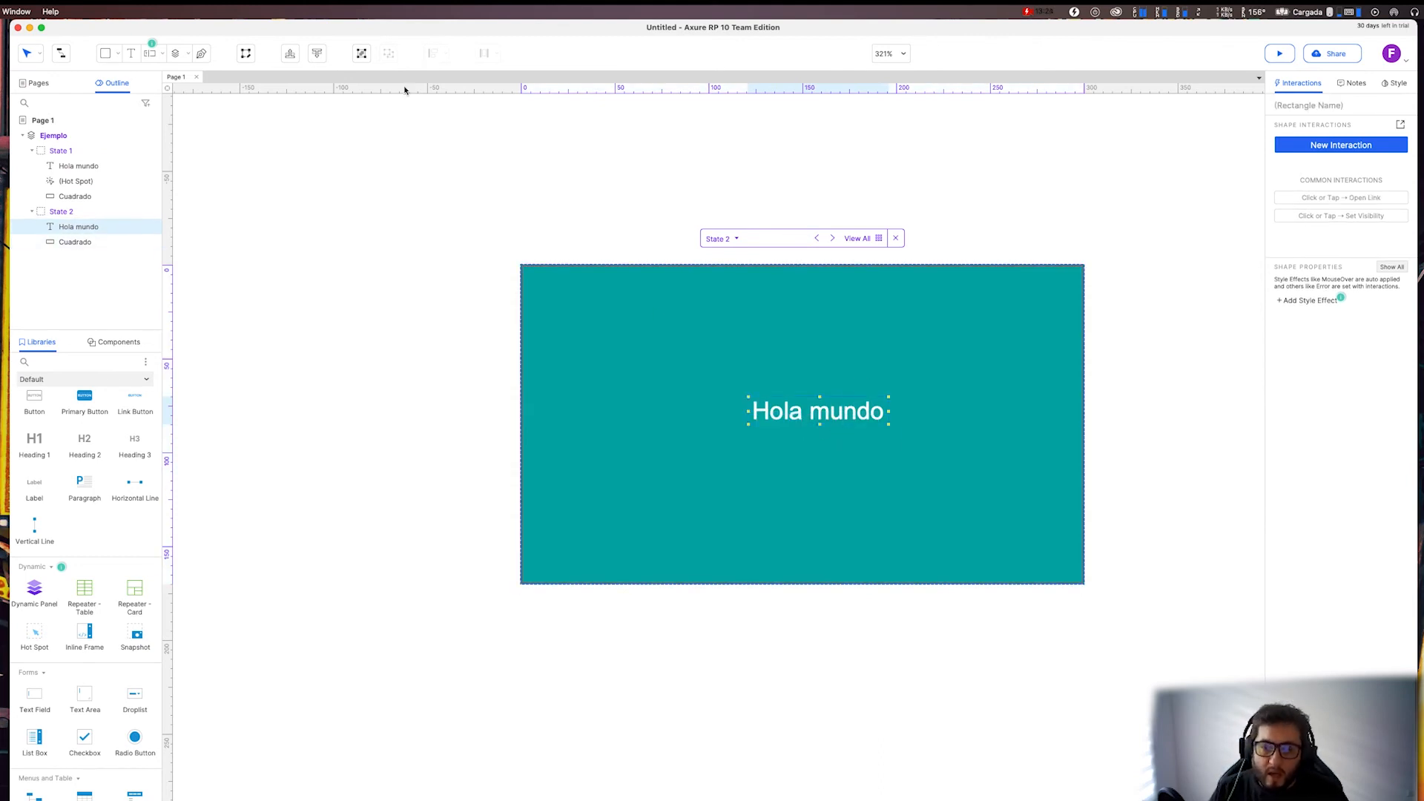
left_click_drag(857, 421, 869, 417)
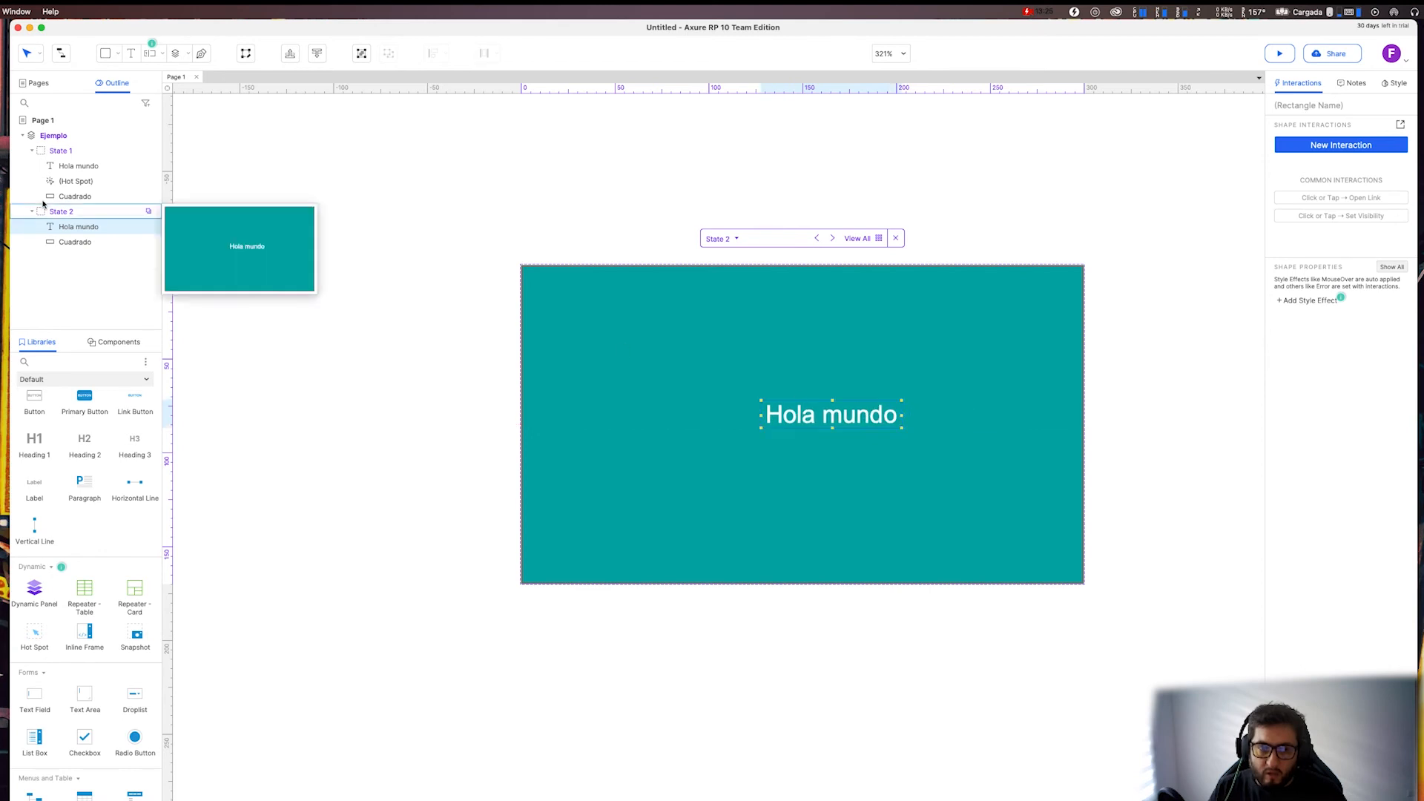
Bring the Hot Spot in State 1 above the "Hola mundo" heading and enlarge it to cover the whole red rectangle.
left_click(69, 183)
left_click_drag(69, 183, 64, 158)
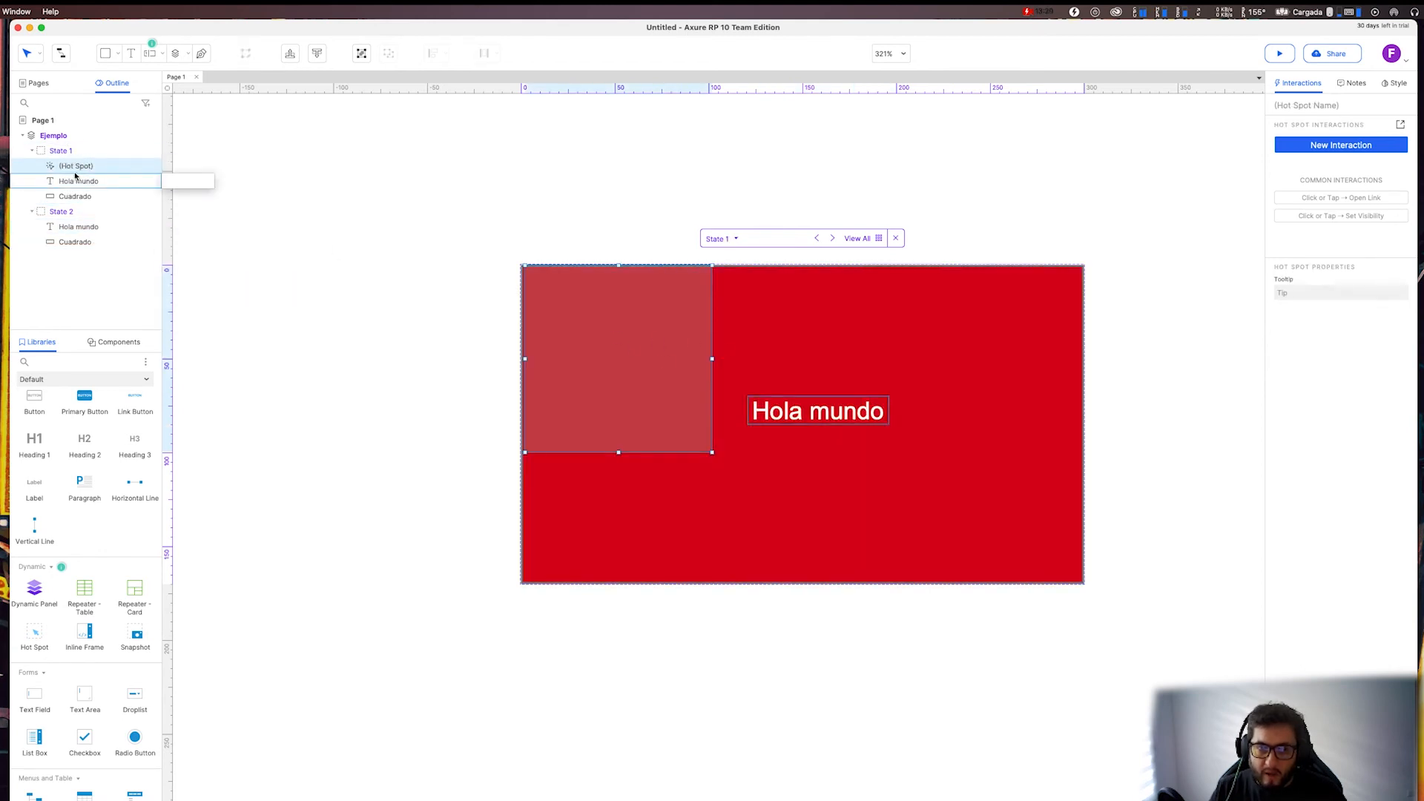
left_click_drag(711, 453, 1083, 583)
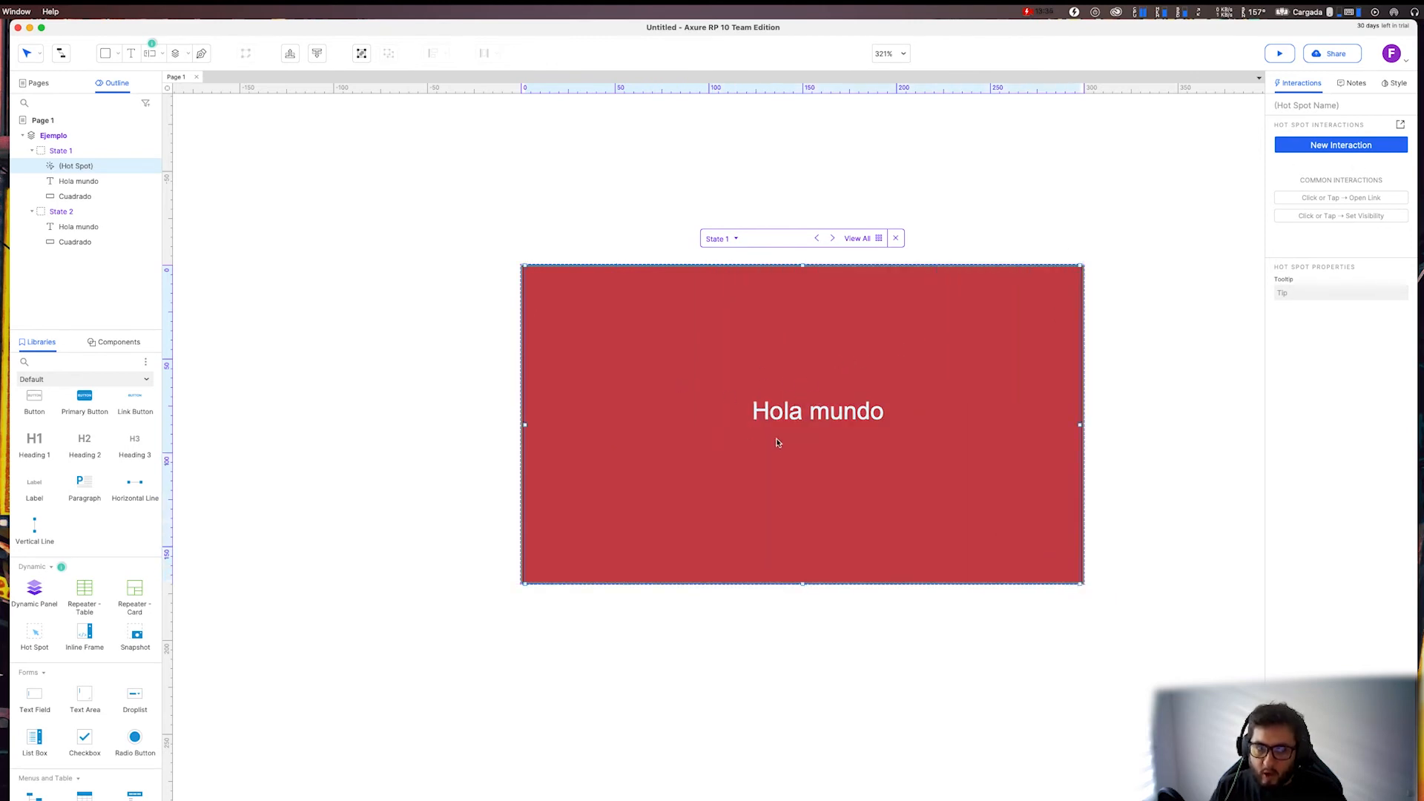
left_click_drag(853, 379, 855, 384)
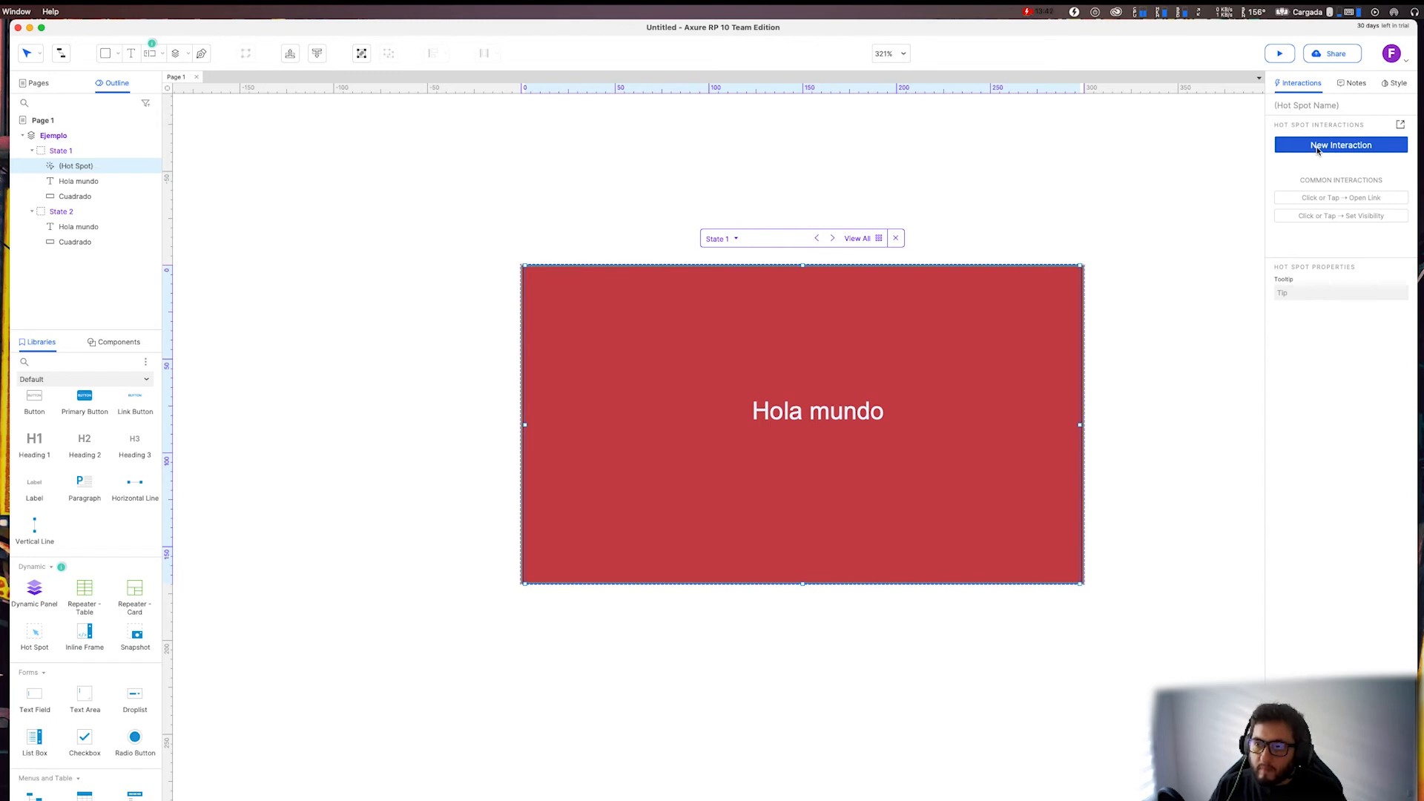
Add a Click or Tap interaction to the Hot Spot that sets the Ejemplo panel to State 2 with a 500 ms fade.
left_click(1313, 106)
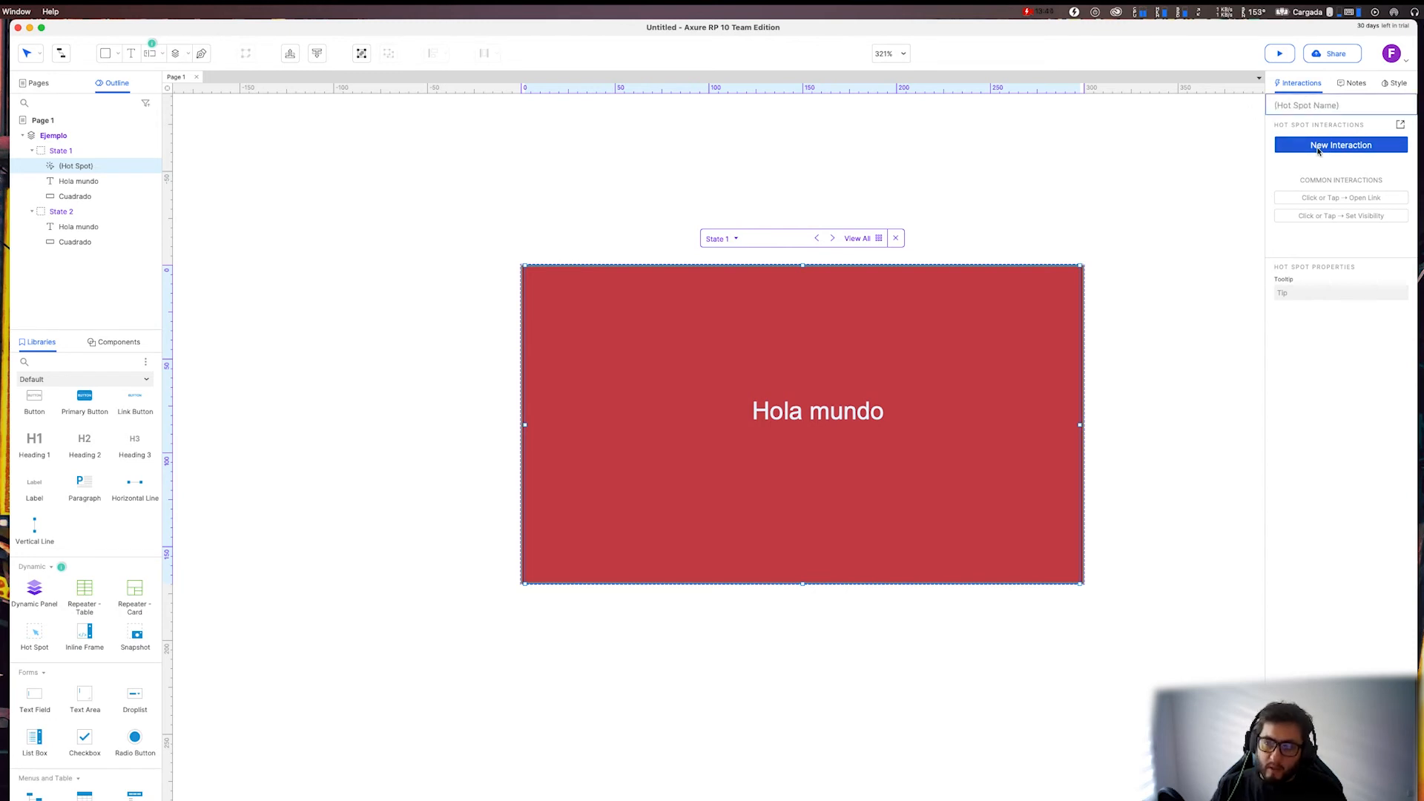
left_click(1319, 149)
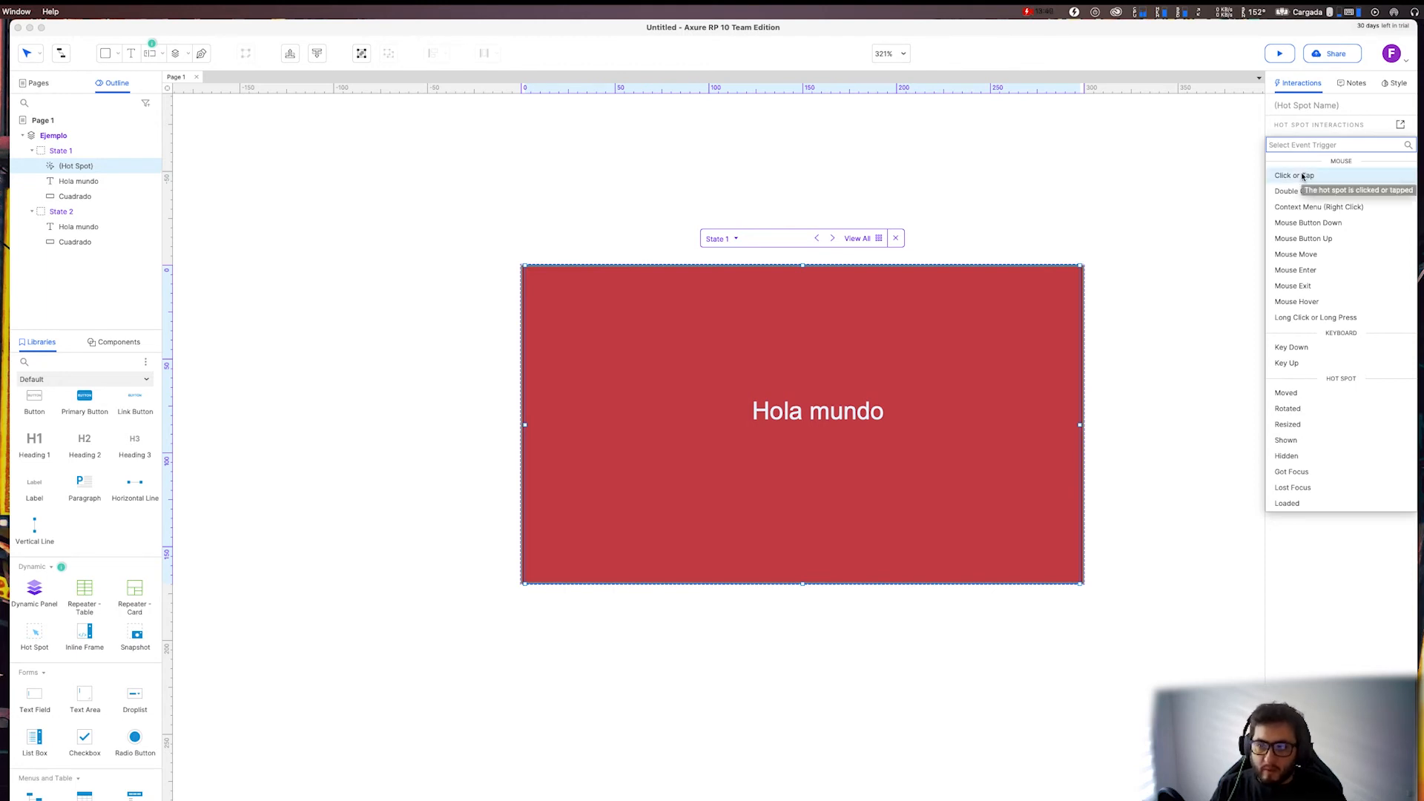
left_click(1278, 179)
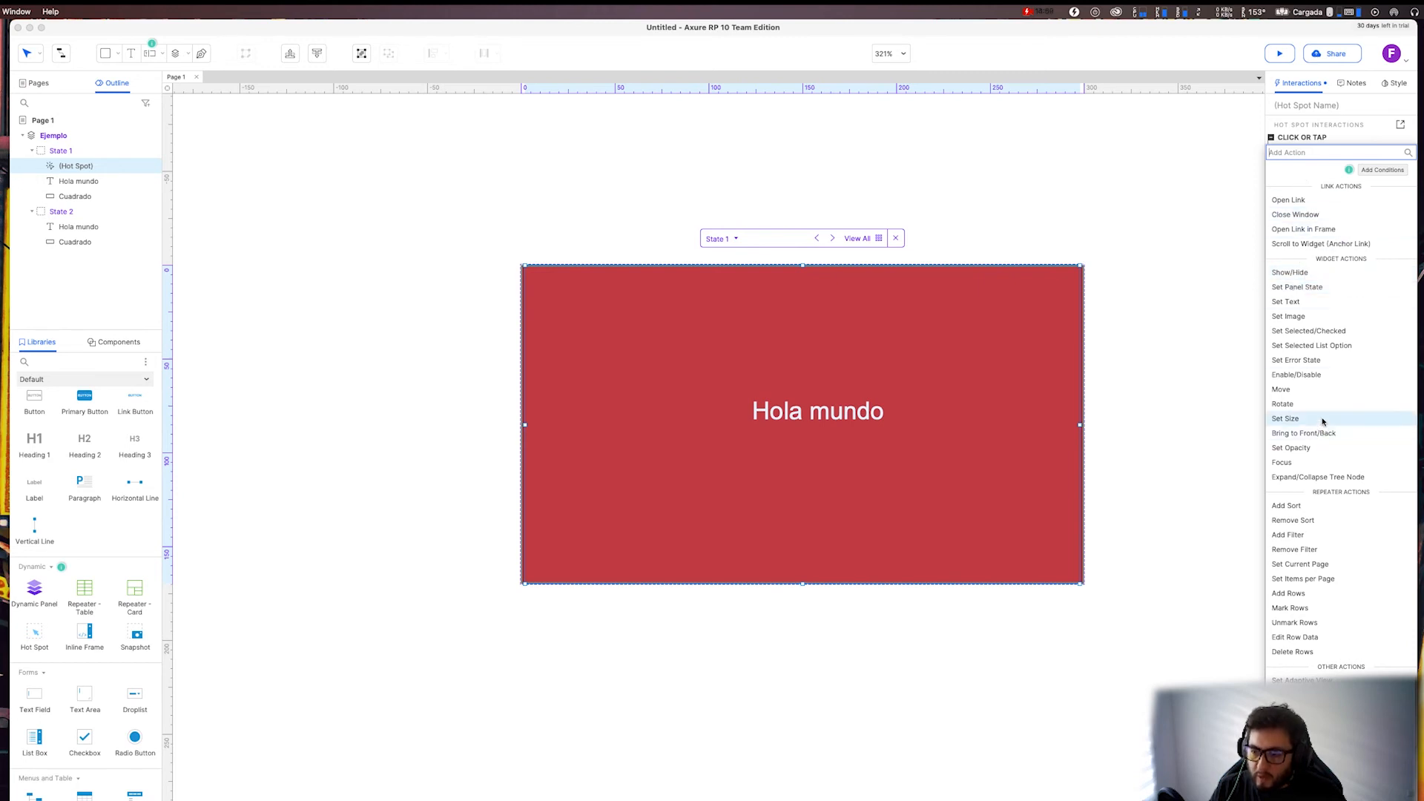
left_click(1318, 289)
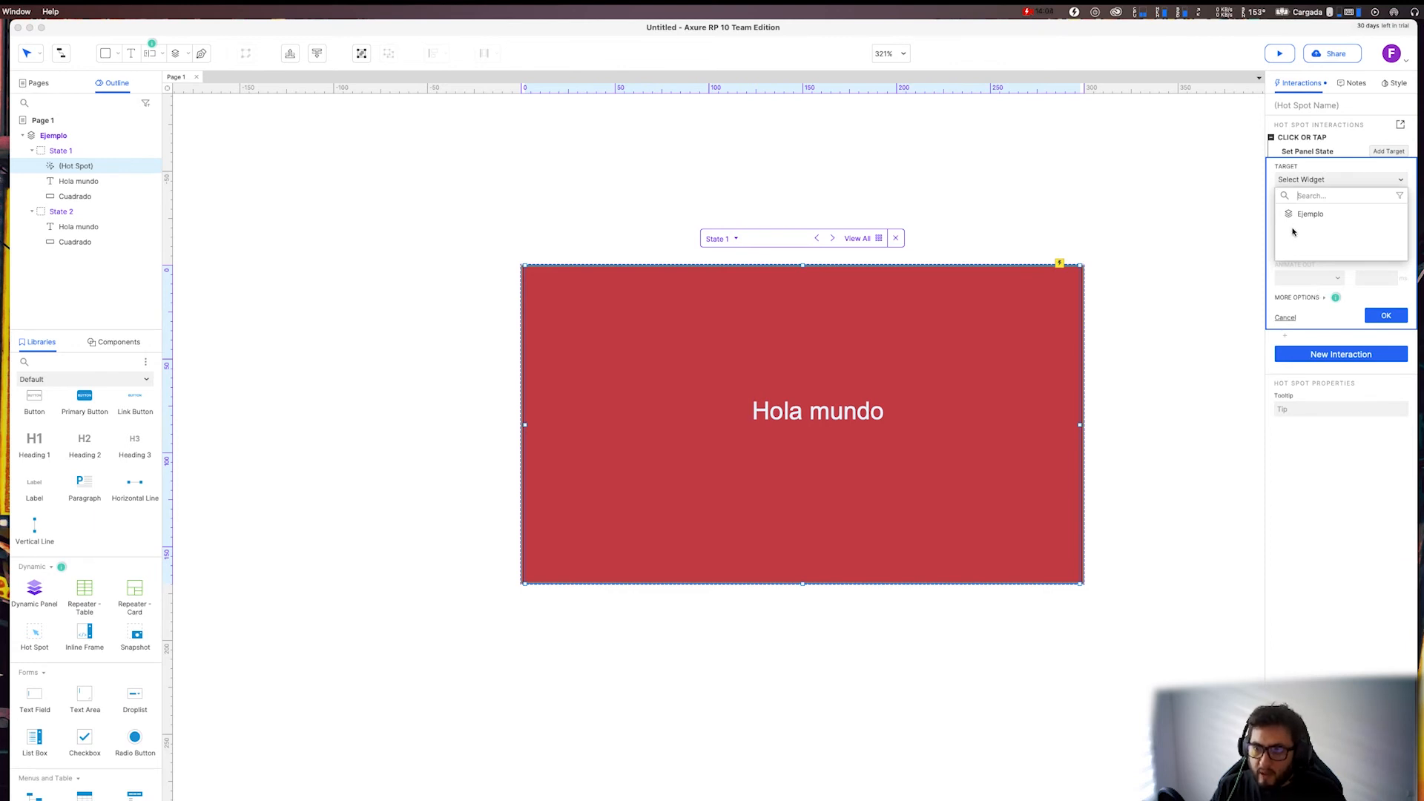
left_click(1306, 215)
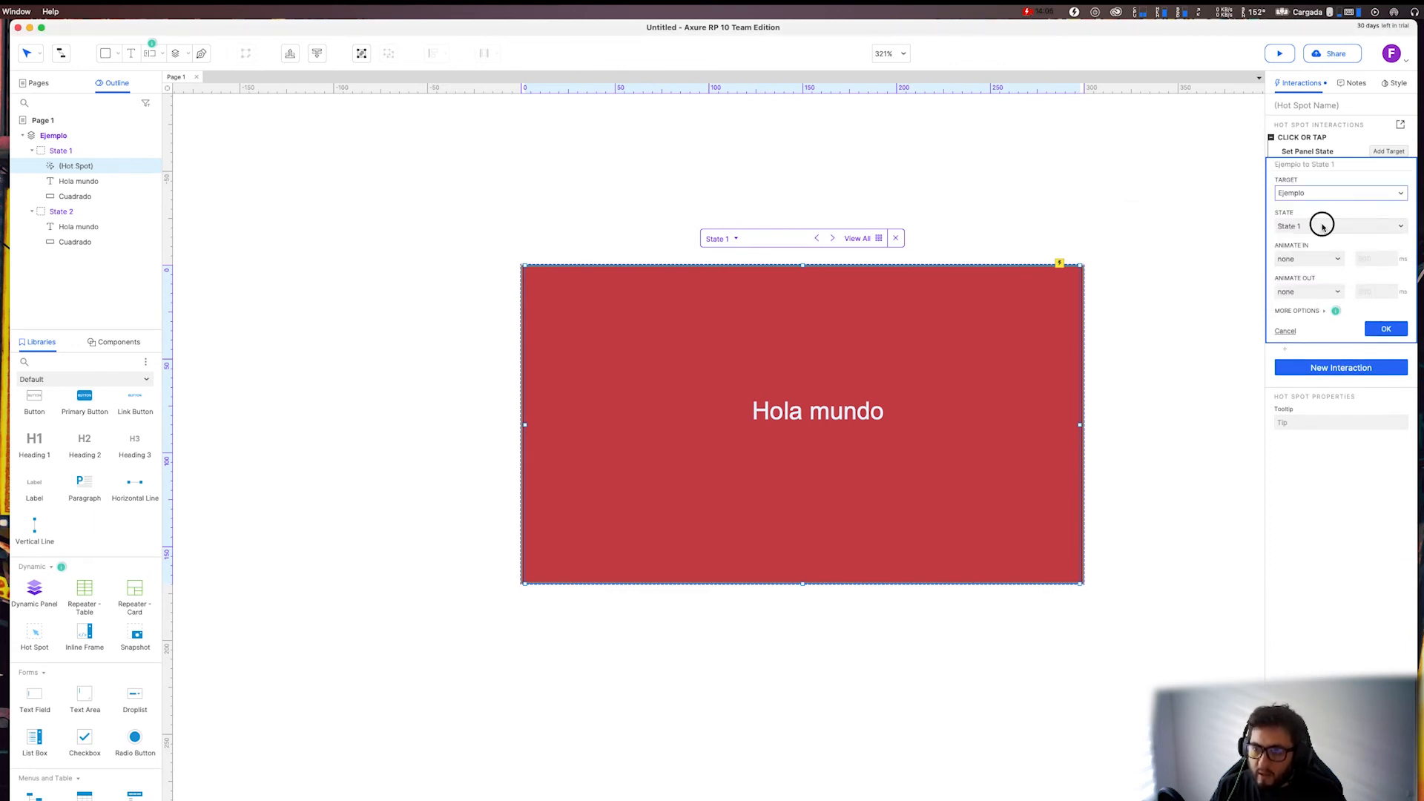
left_click(1324, 226)
left_click(1316, 257)
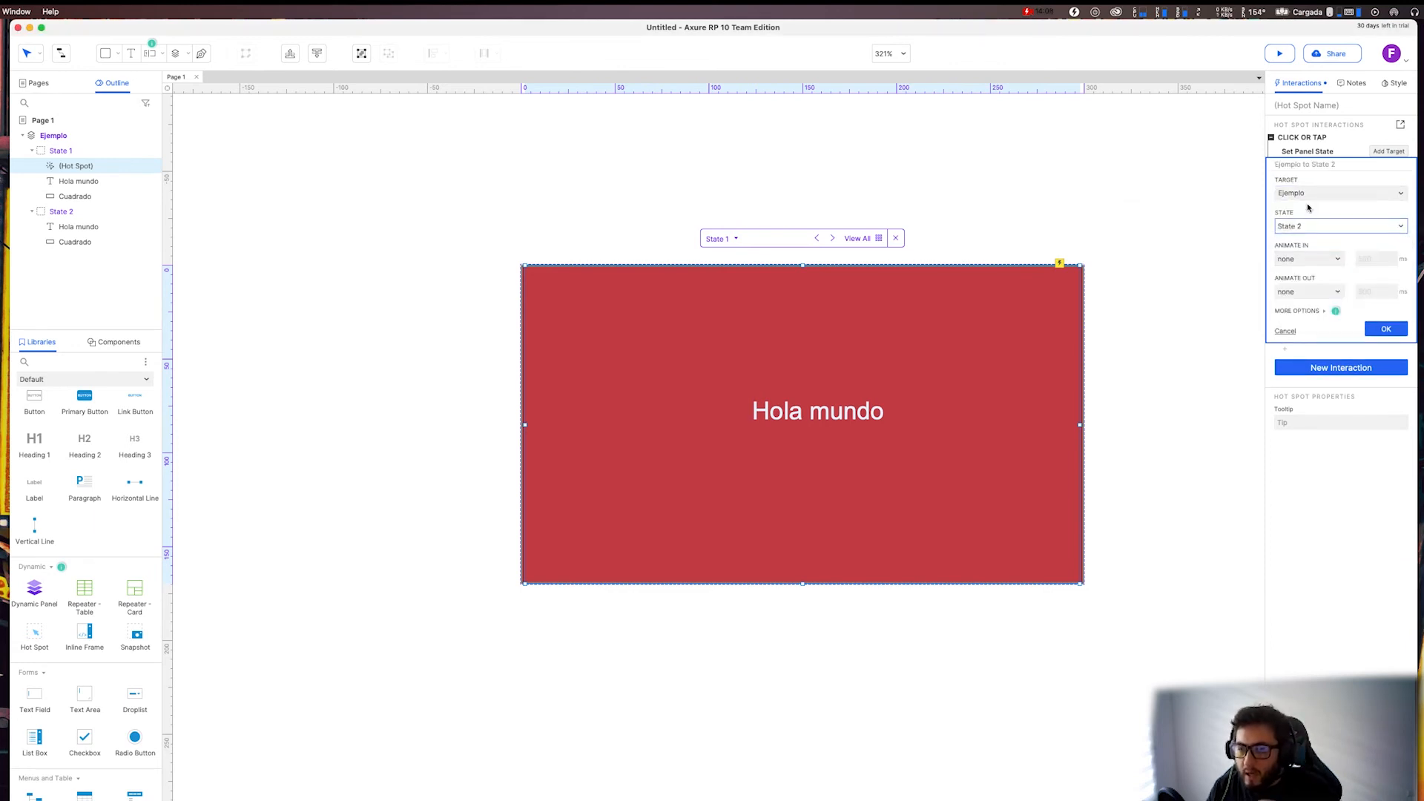
left_click(1322, 260)
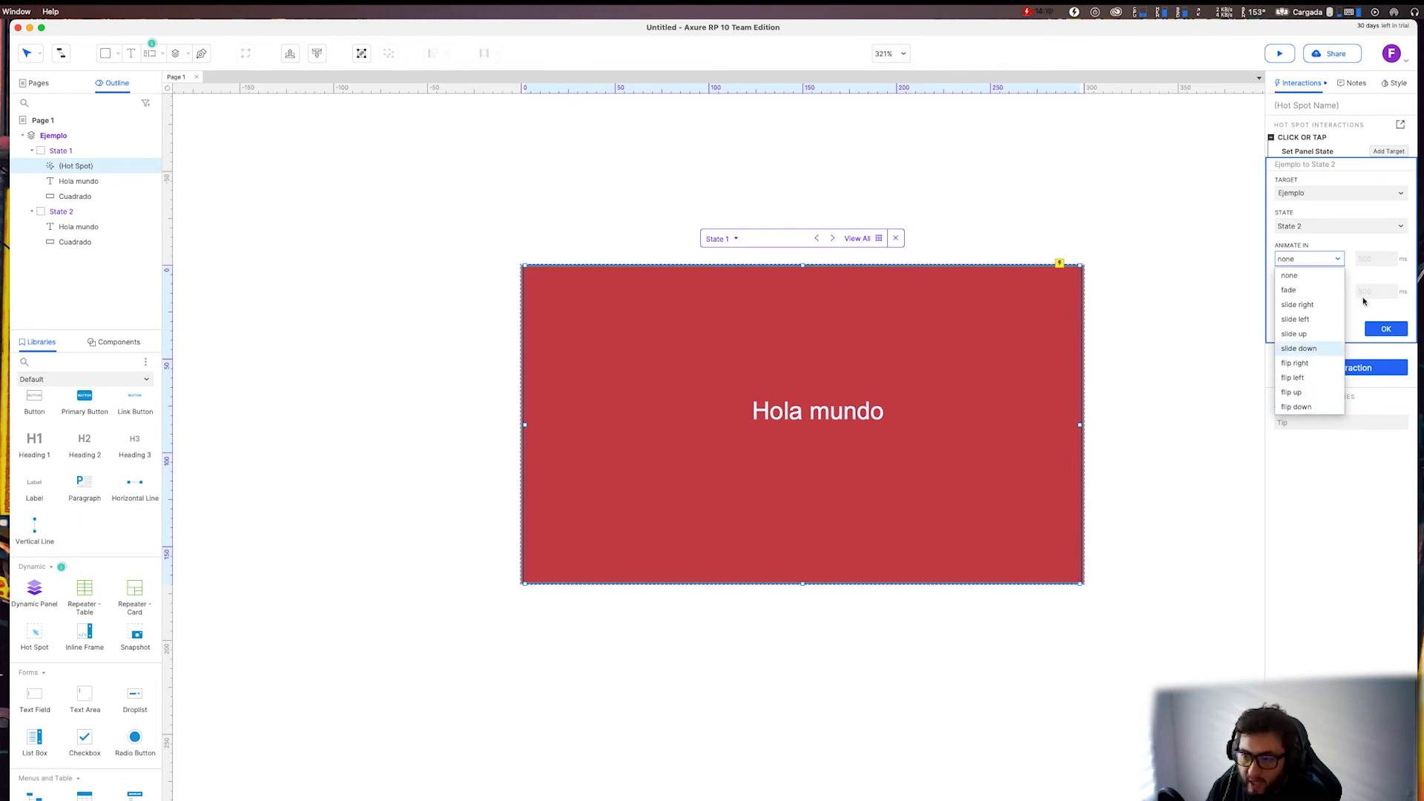
left_click(1310, 290)
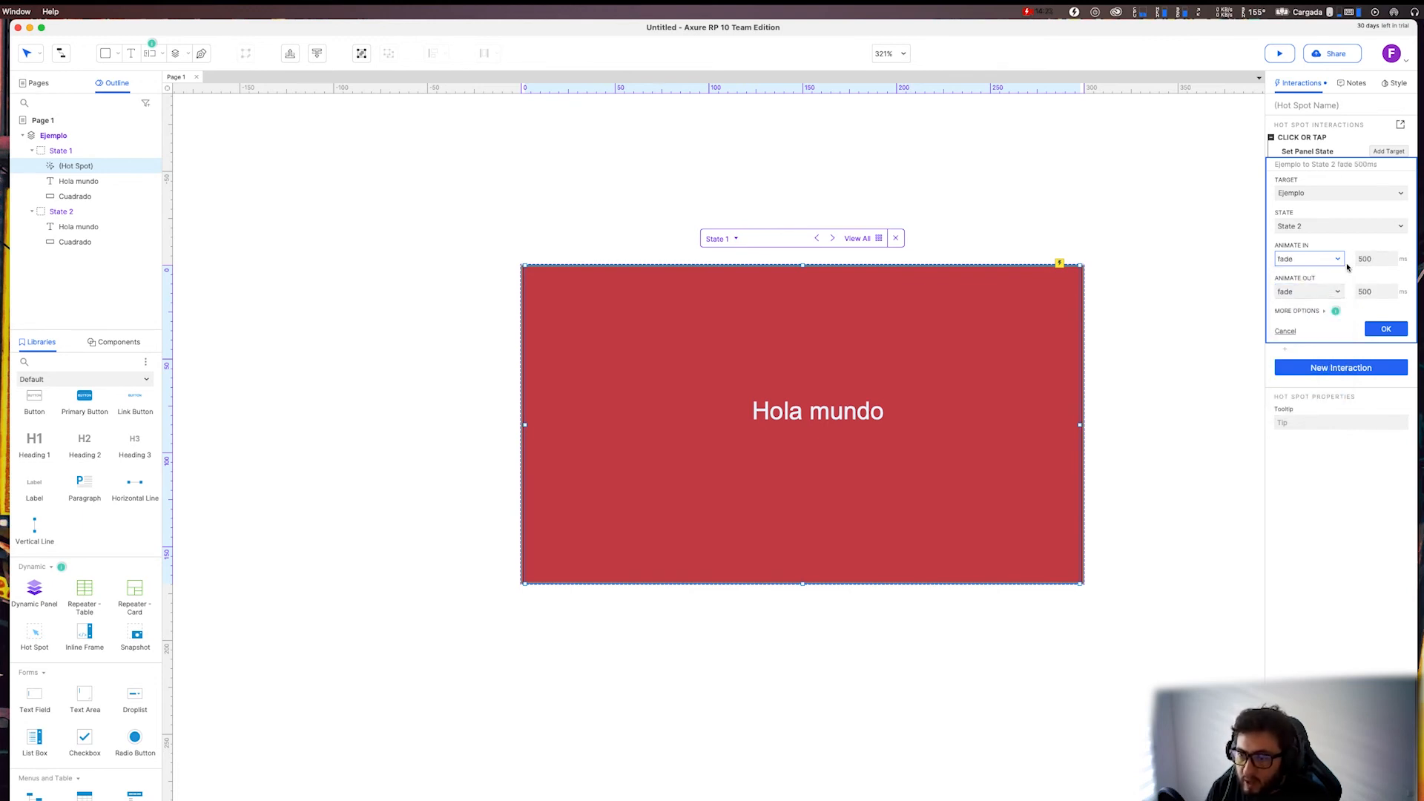
Review the additional options of the Set Panel State action, keep the special behavior at None, and confirm the action.
left_click(1302, 311)
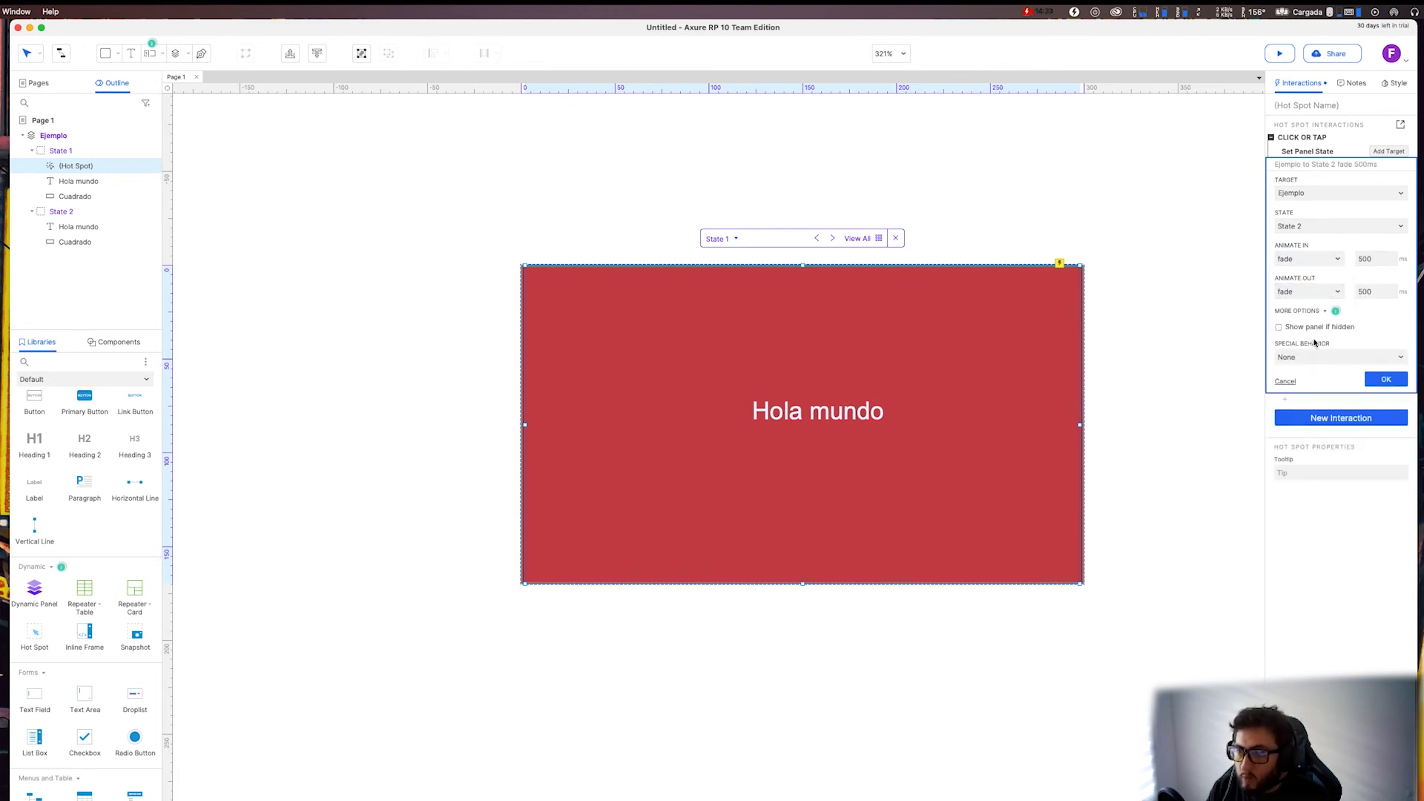
left_click(1303, 361)
left_click(1307, 359)
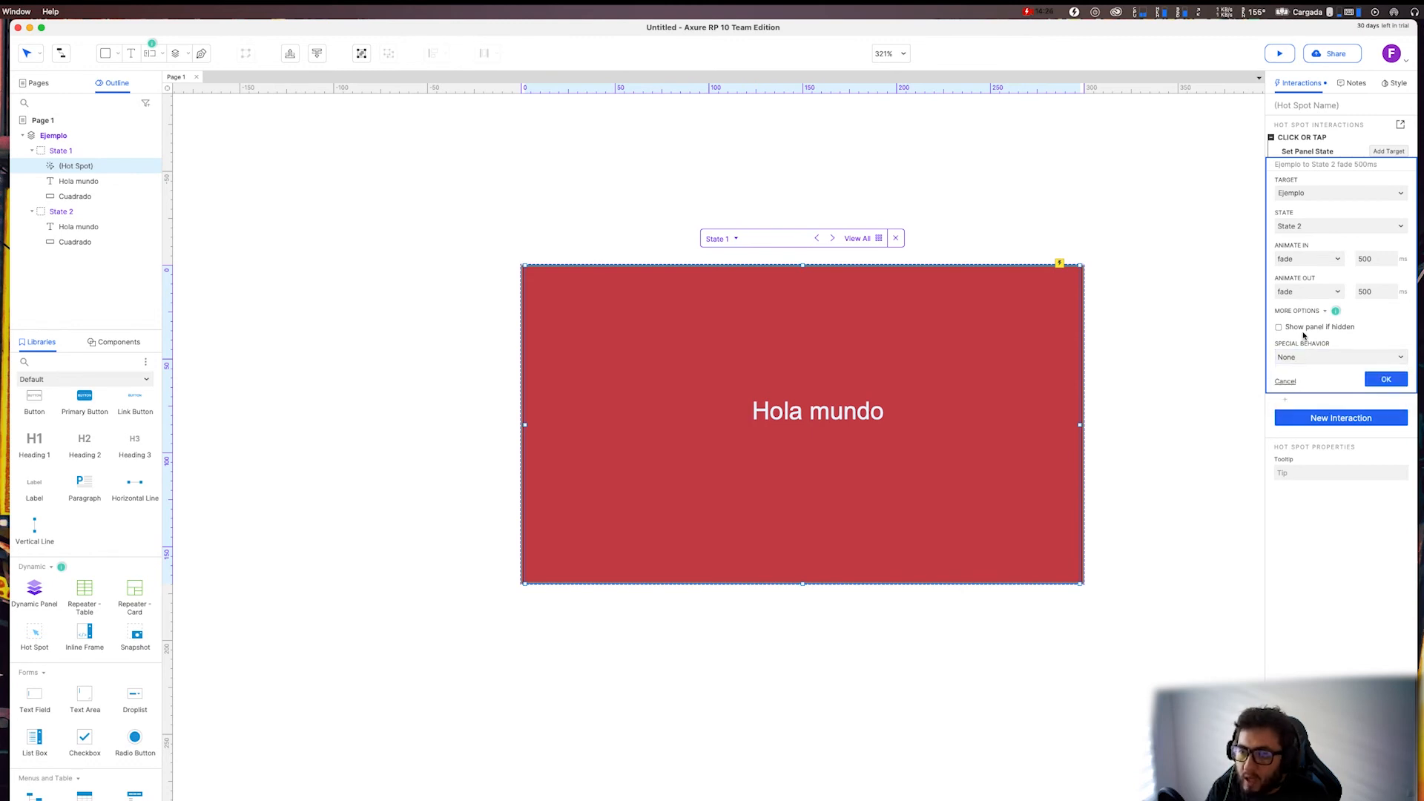
left_click(1311, 355)
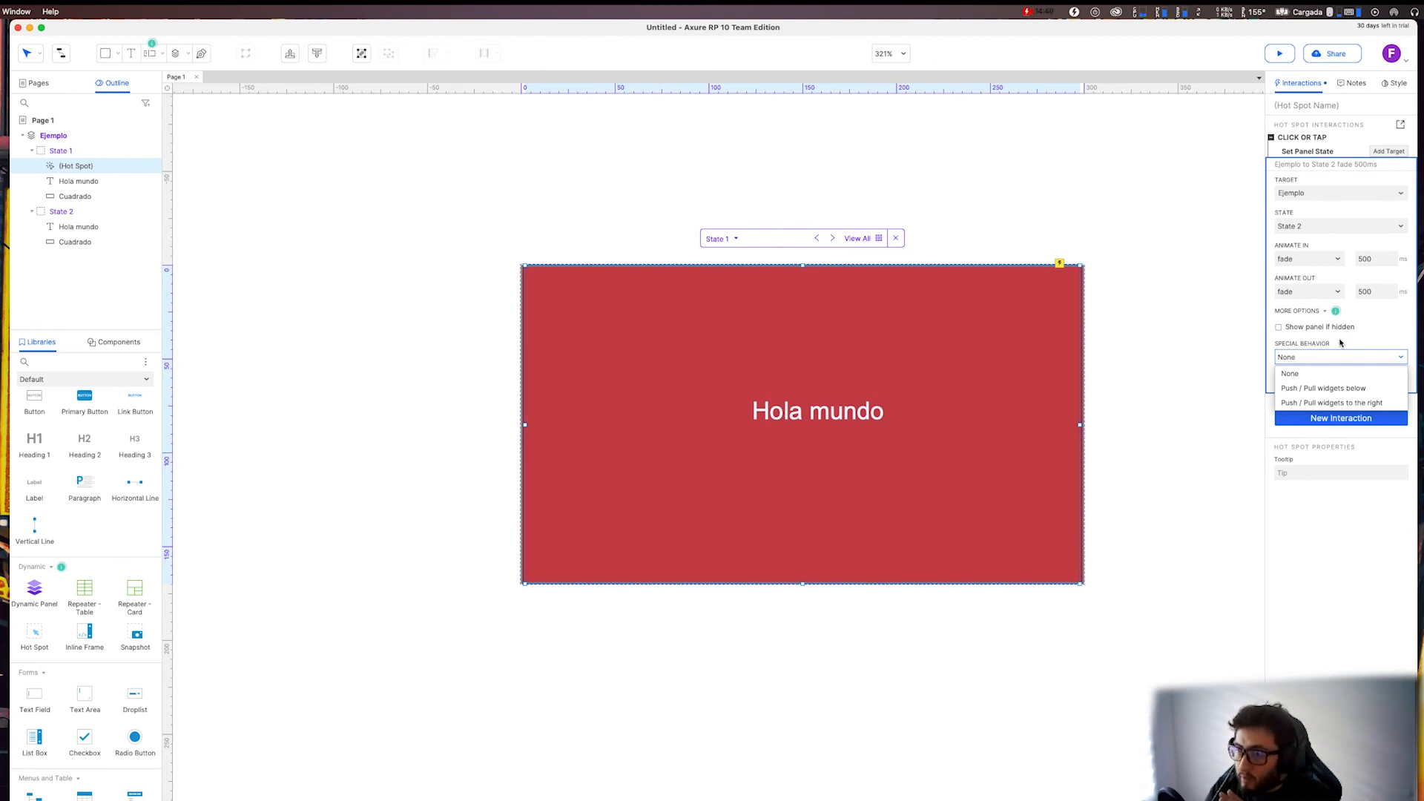
left_click(1342, 344)
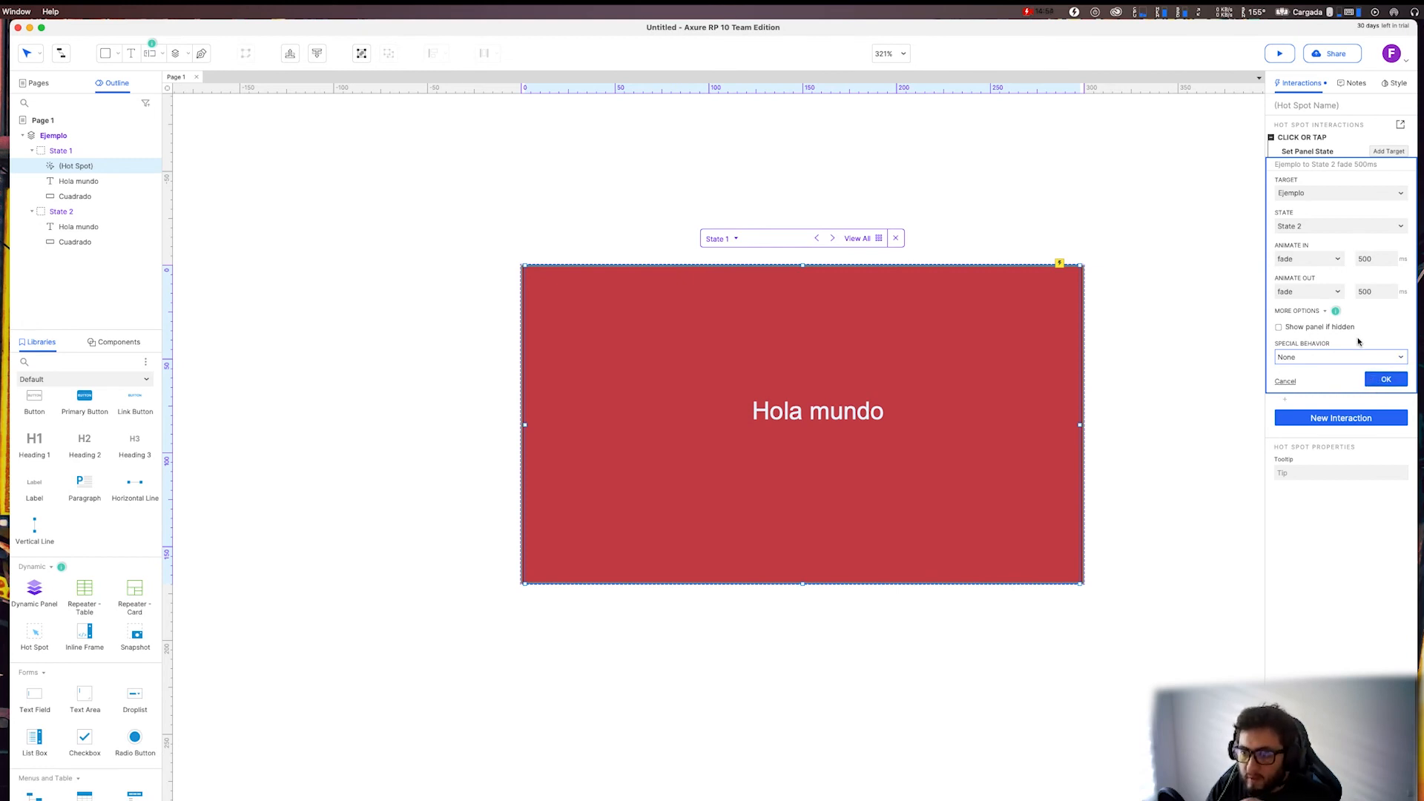
left_click(1336, 312)
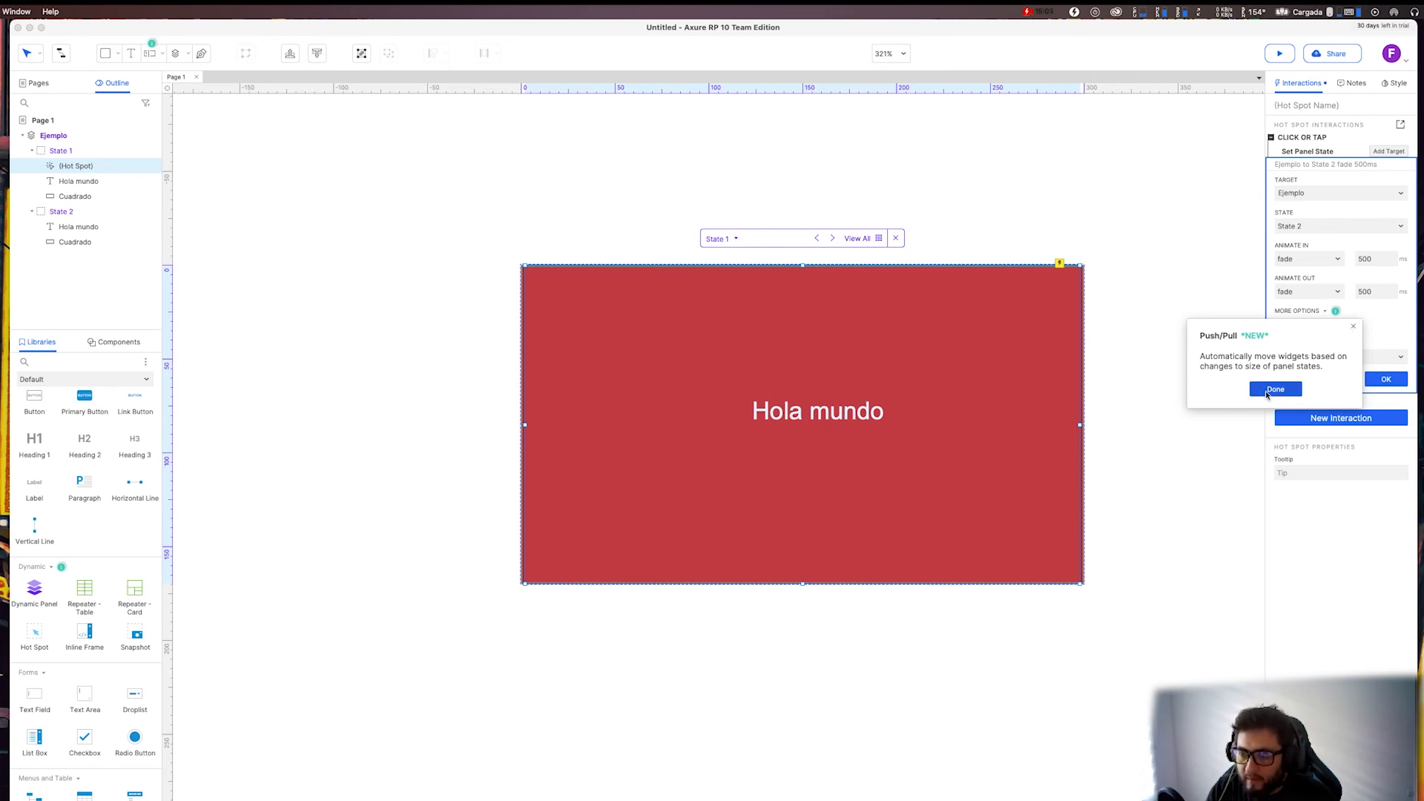
left_click(1273, 389)
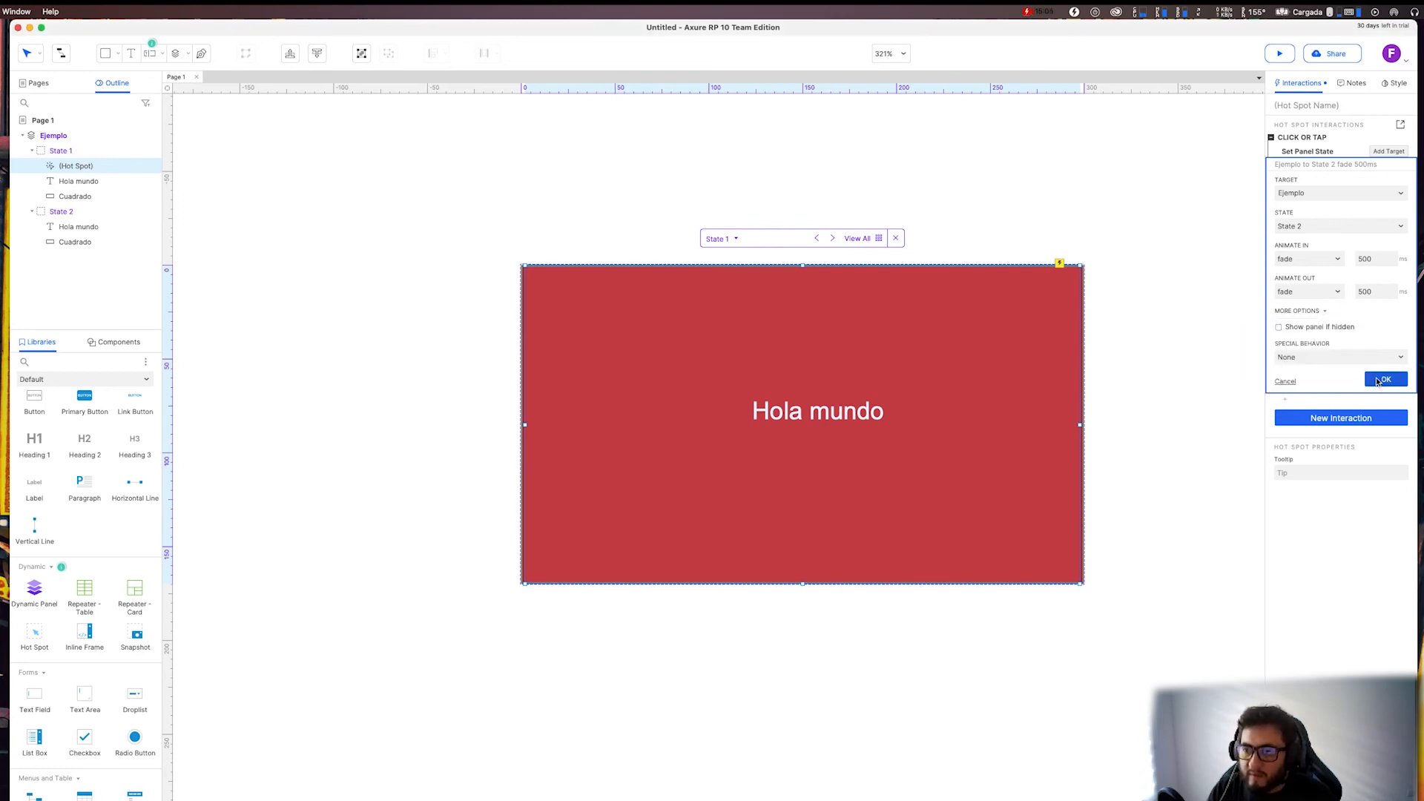
left_click(1378, 381)
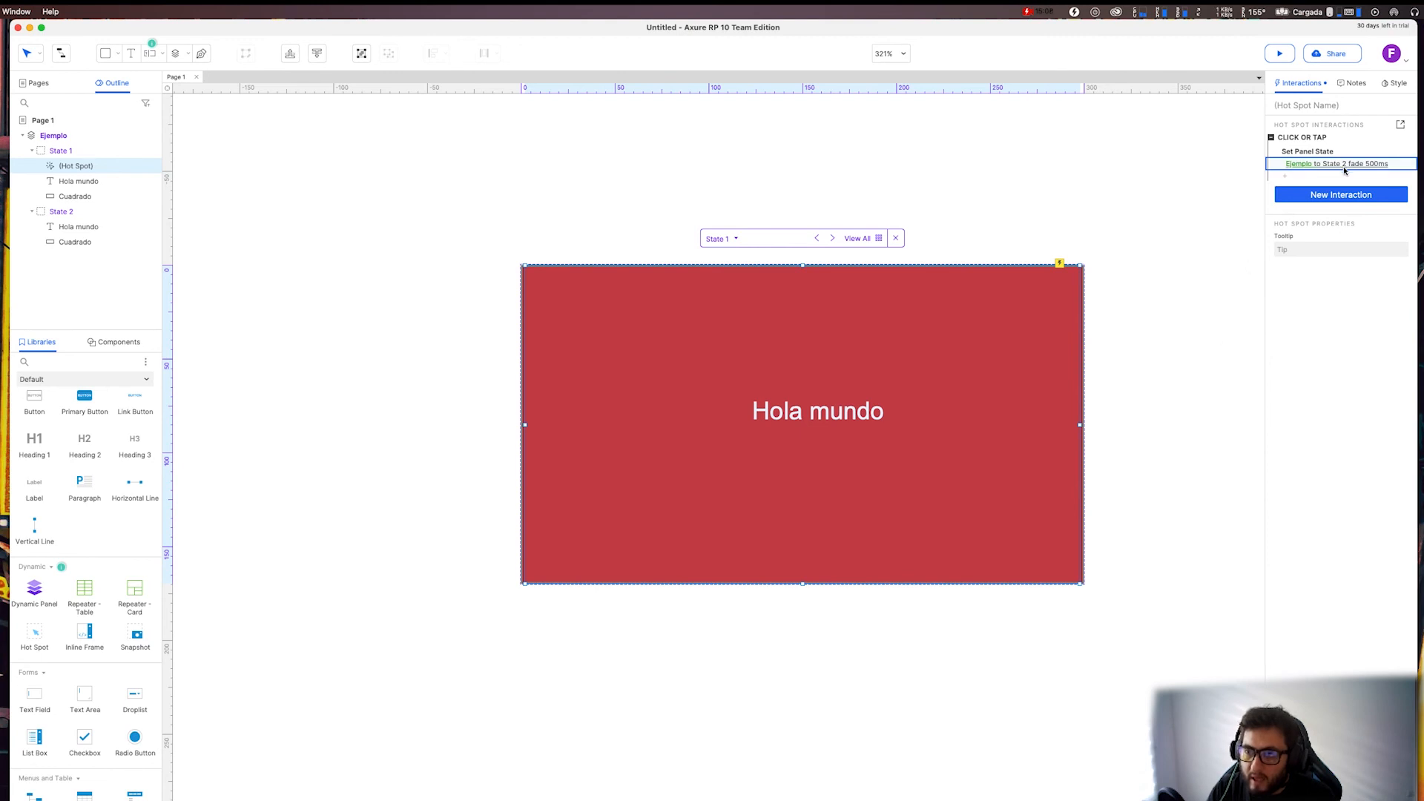
Name the Hot Spot in State 1 "Animacion" and place a copy of it in State 2.
left_click(821, 349)
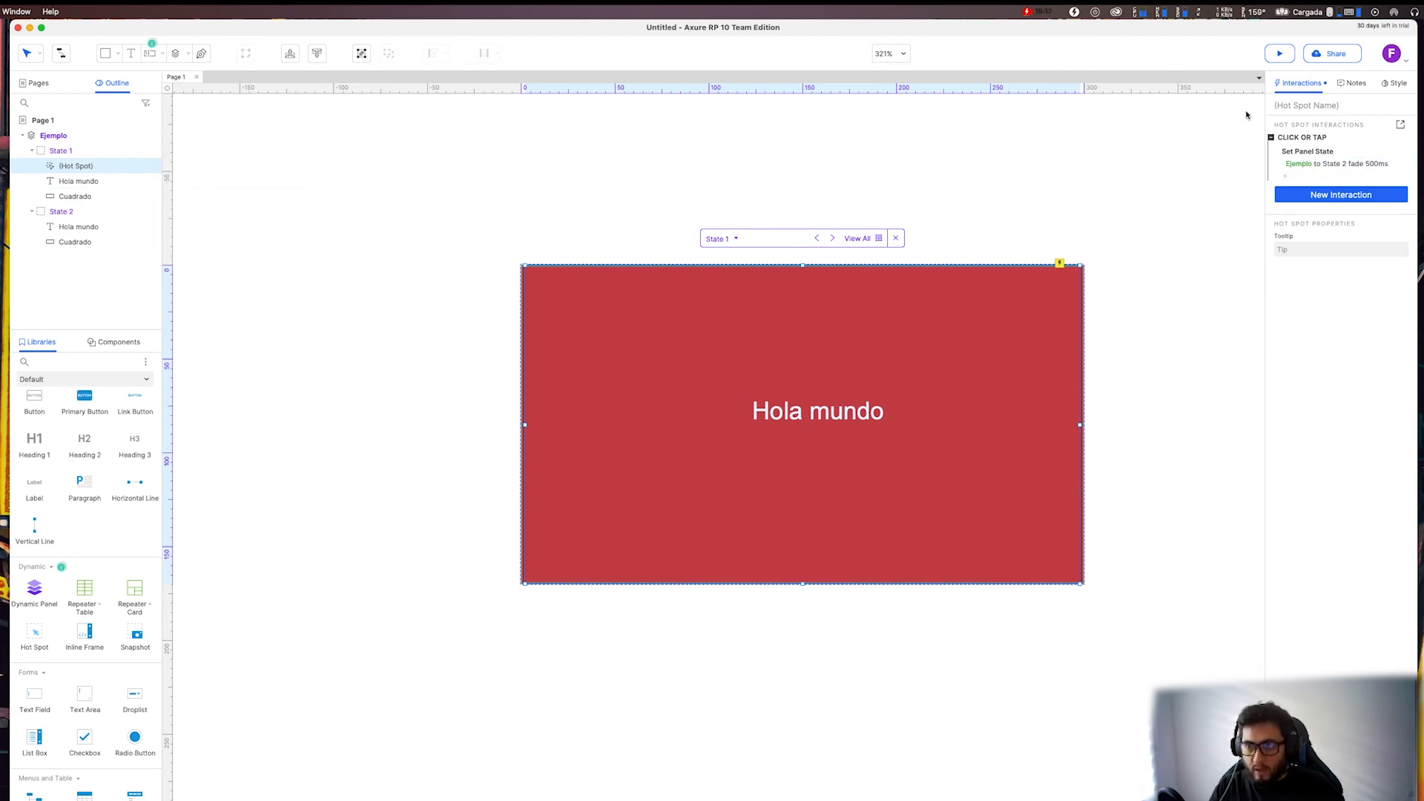
left_click(1336, 104)
type("Animacion")
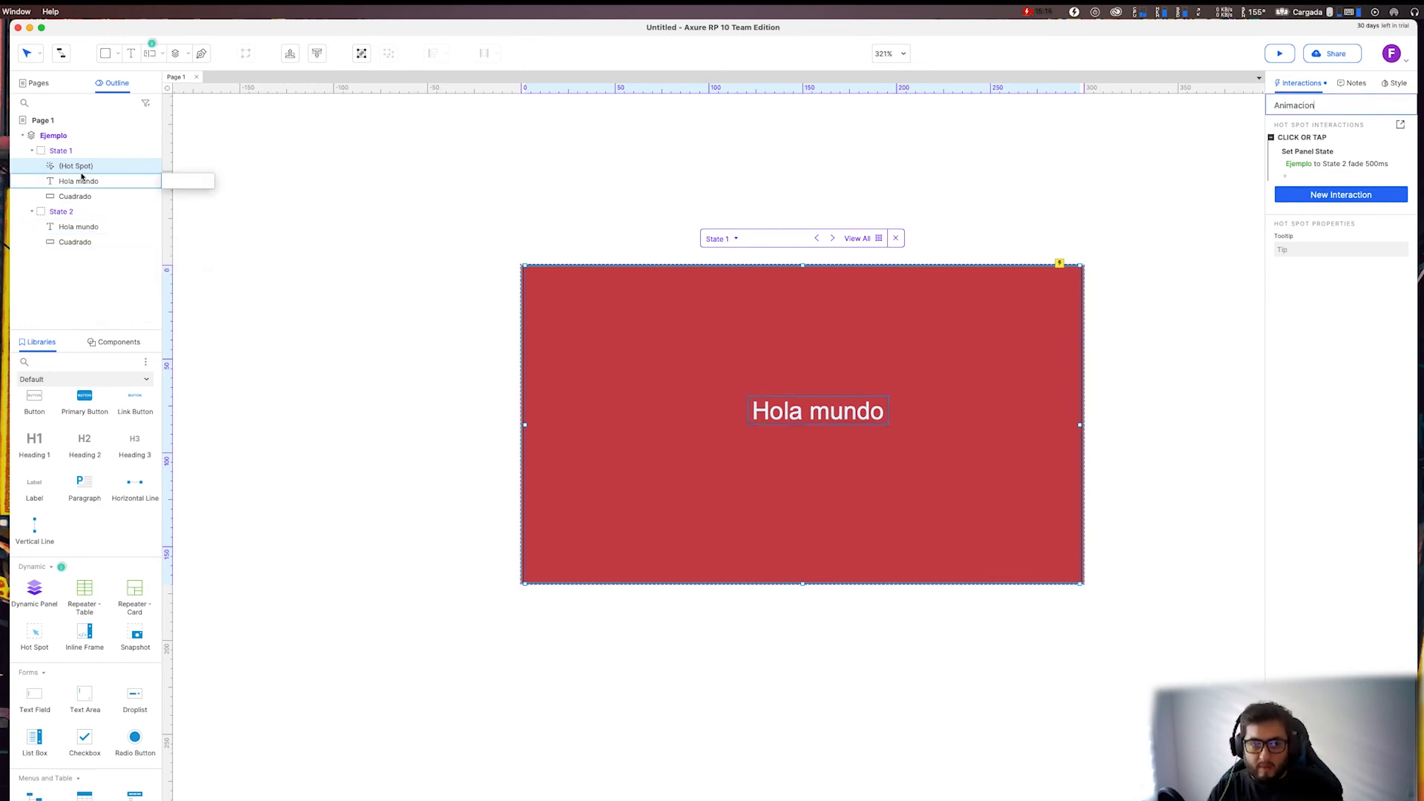
key("Return")
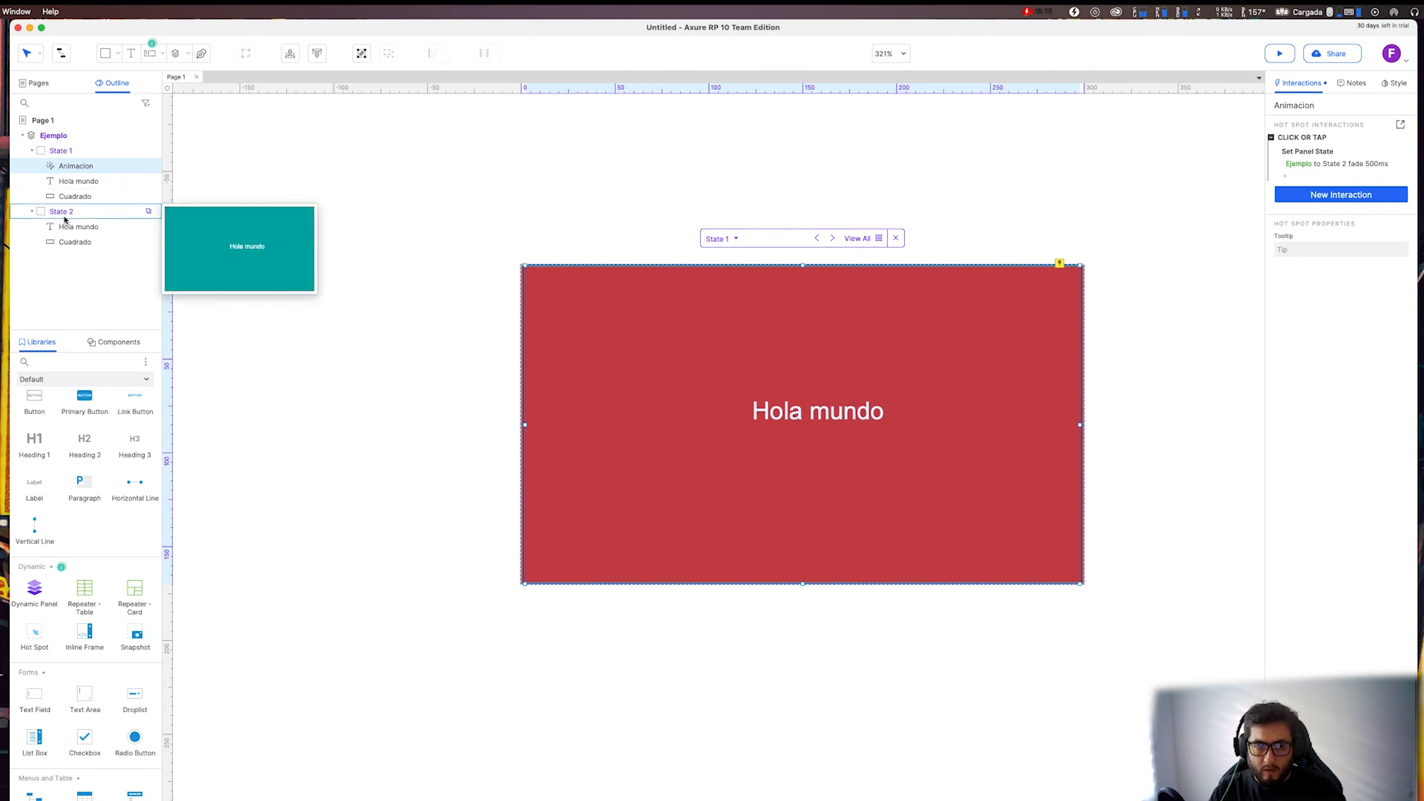
left_click(61, 215)
key("ctrl+v")
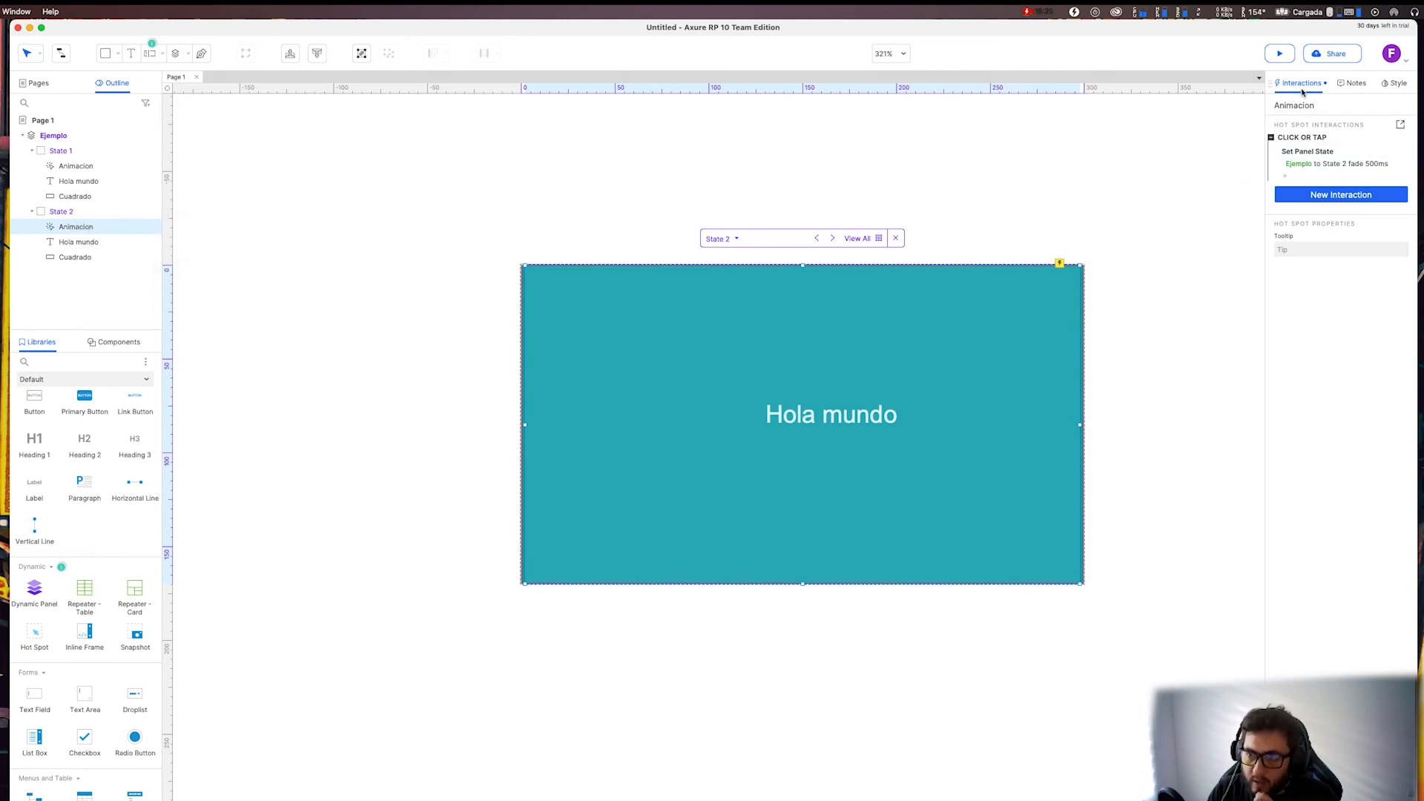
left_click(1324, 164)
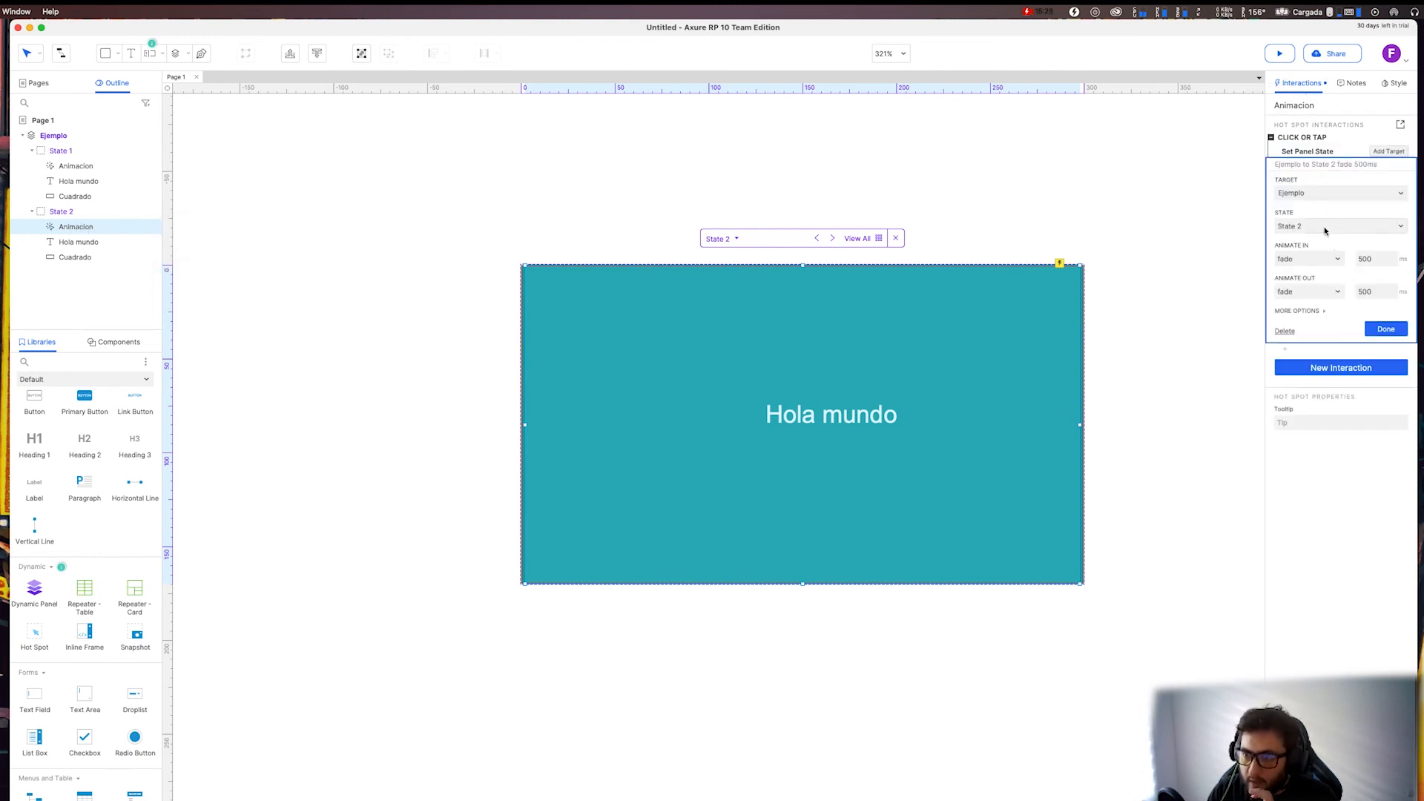
left_click(1326, 227)
left_click(1167, 249)
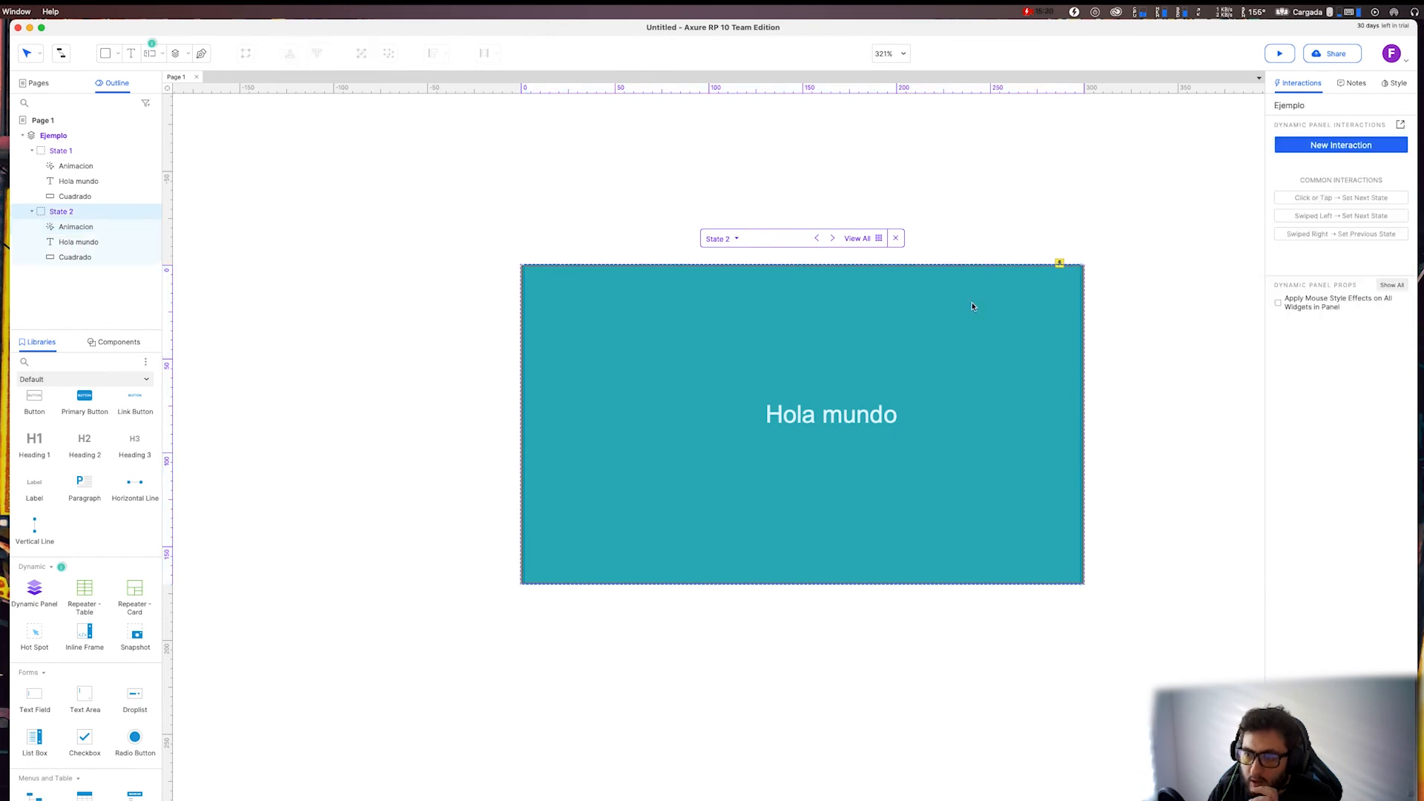
left_click(937, 331)
left_click(1305, 166)
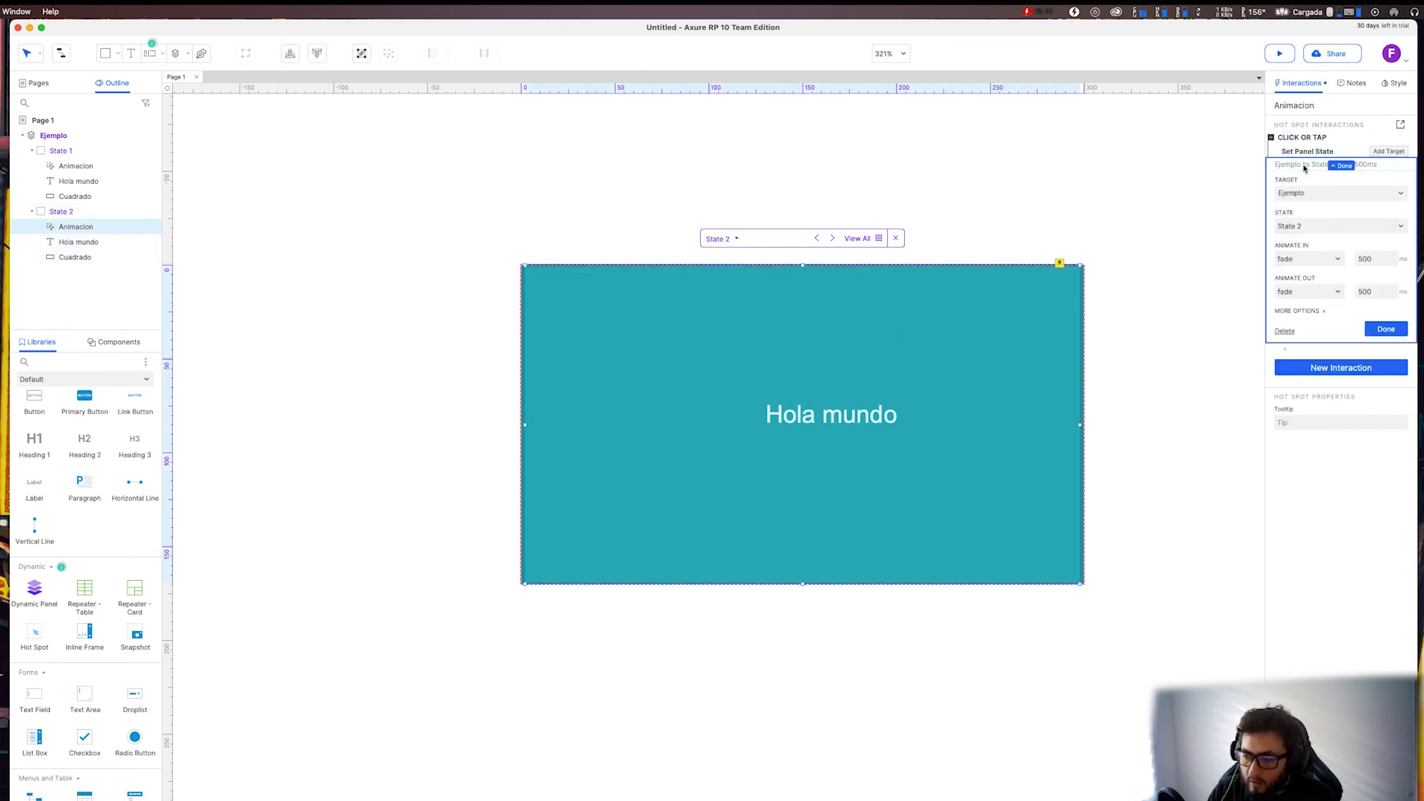
left_click(1306, 227)
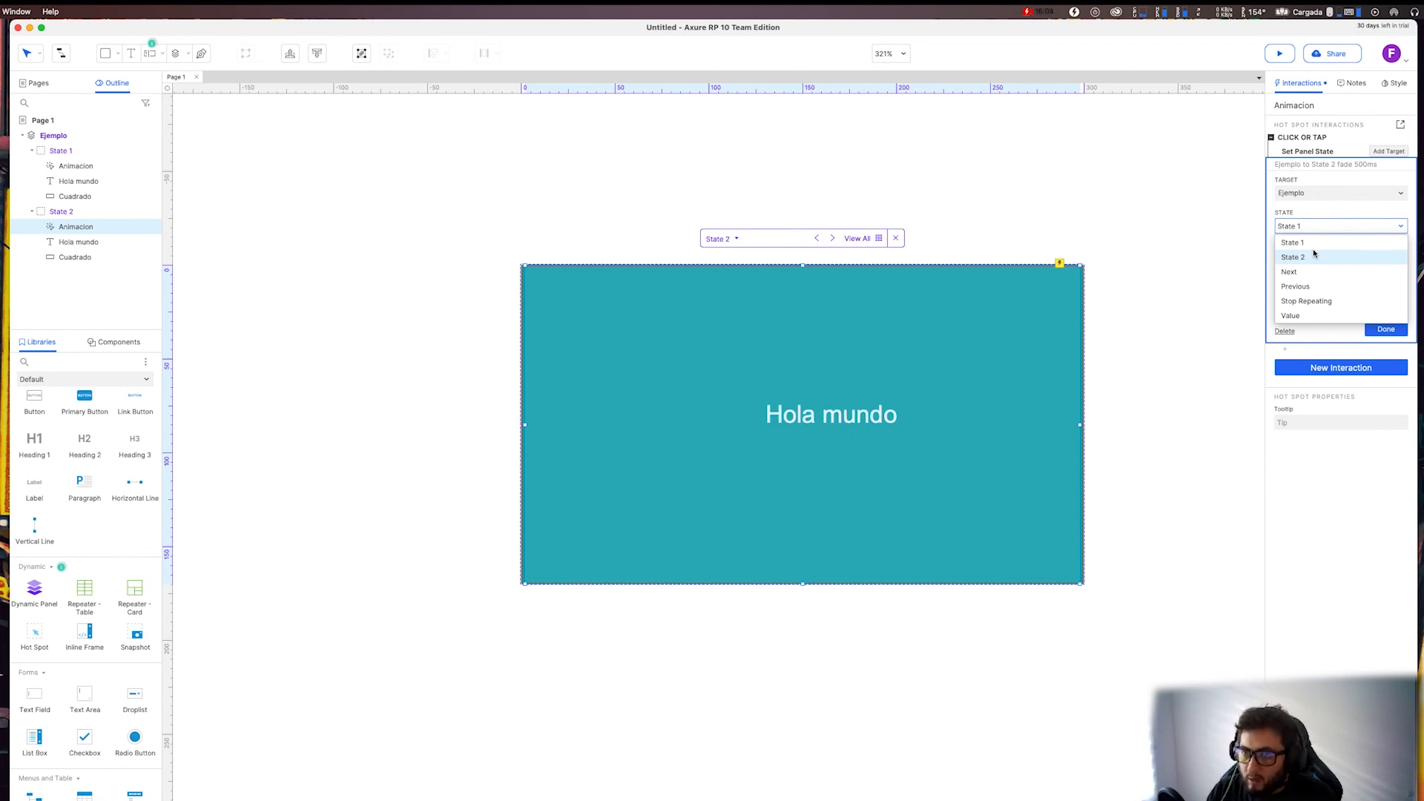
left_click(1313, 257)
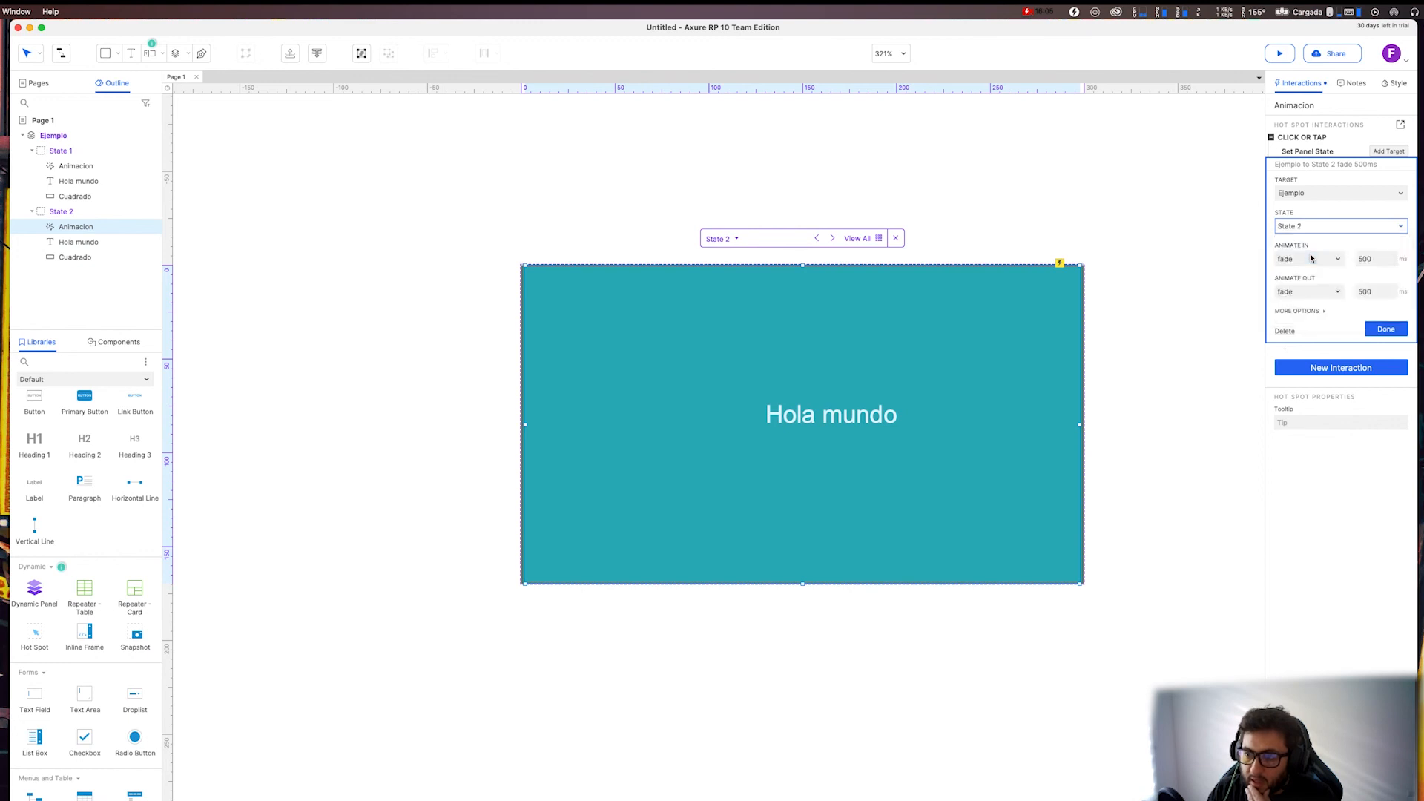
left_click(1382, 331)
Set the target state of the State 2 Hot Spot's Set Panel State action to State 1 and confirm it.
left_click(1394, 166)
left_click(1314, 227)
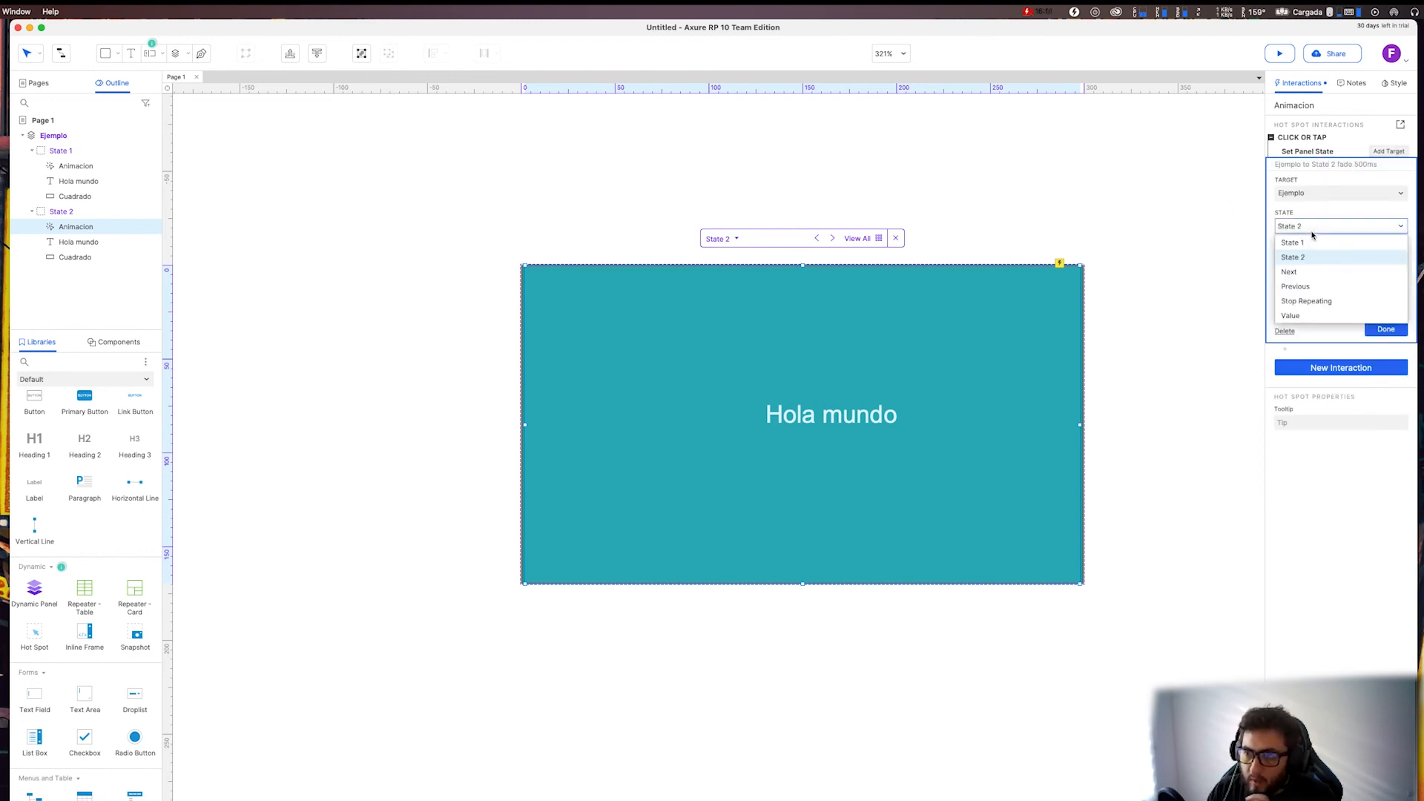
left_click(1304, 239)
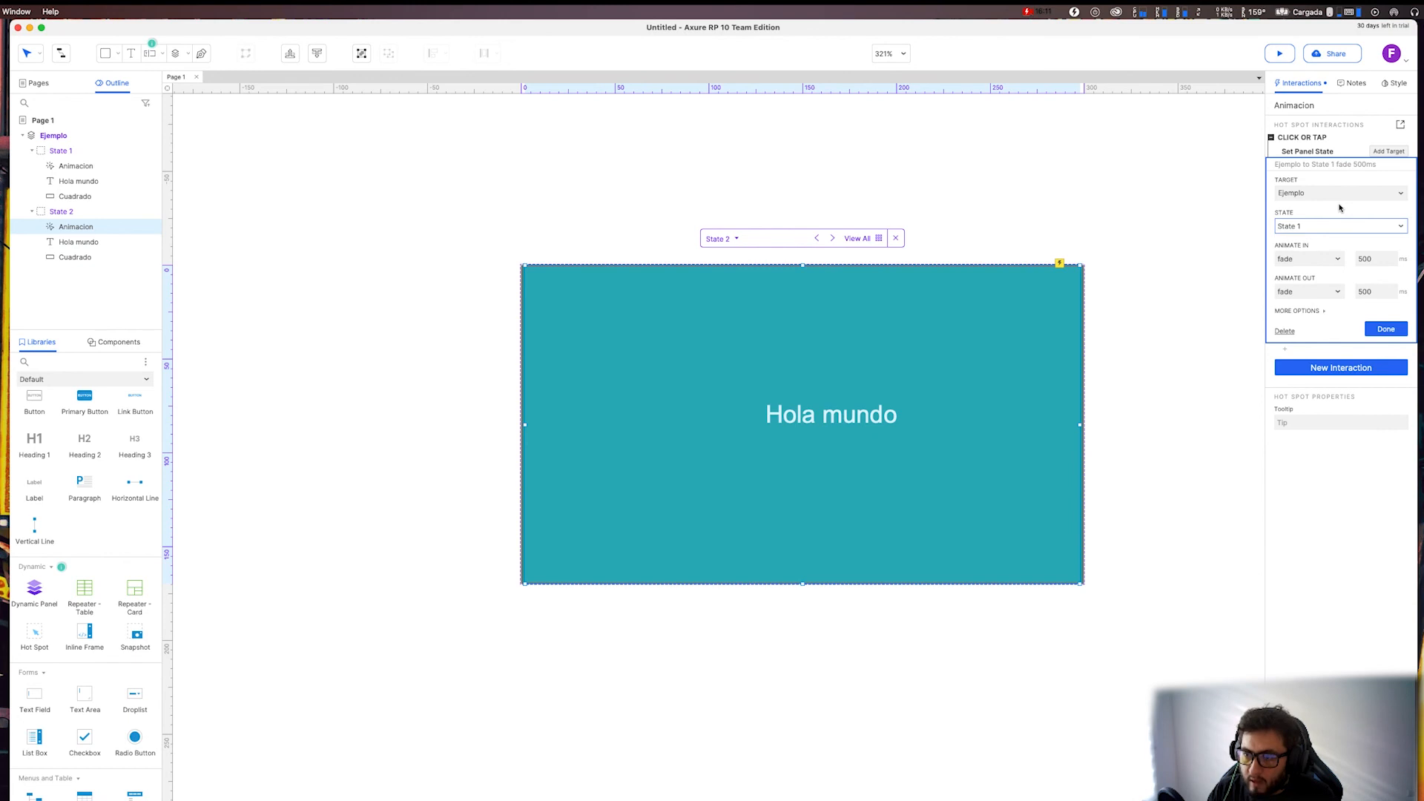
left_click(1386, 329)
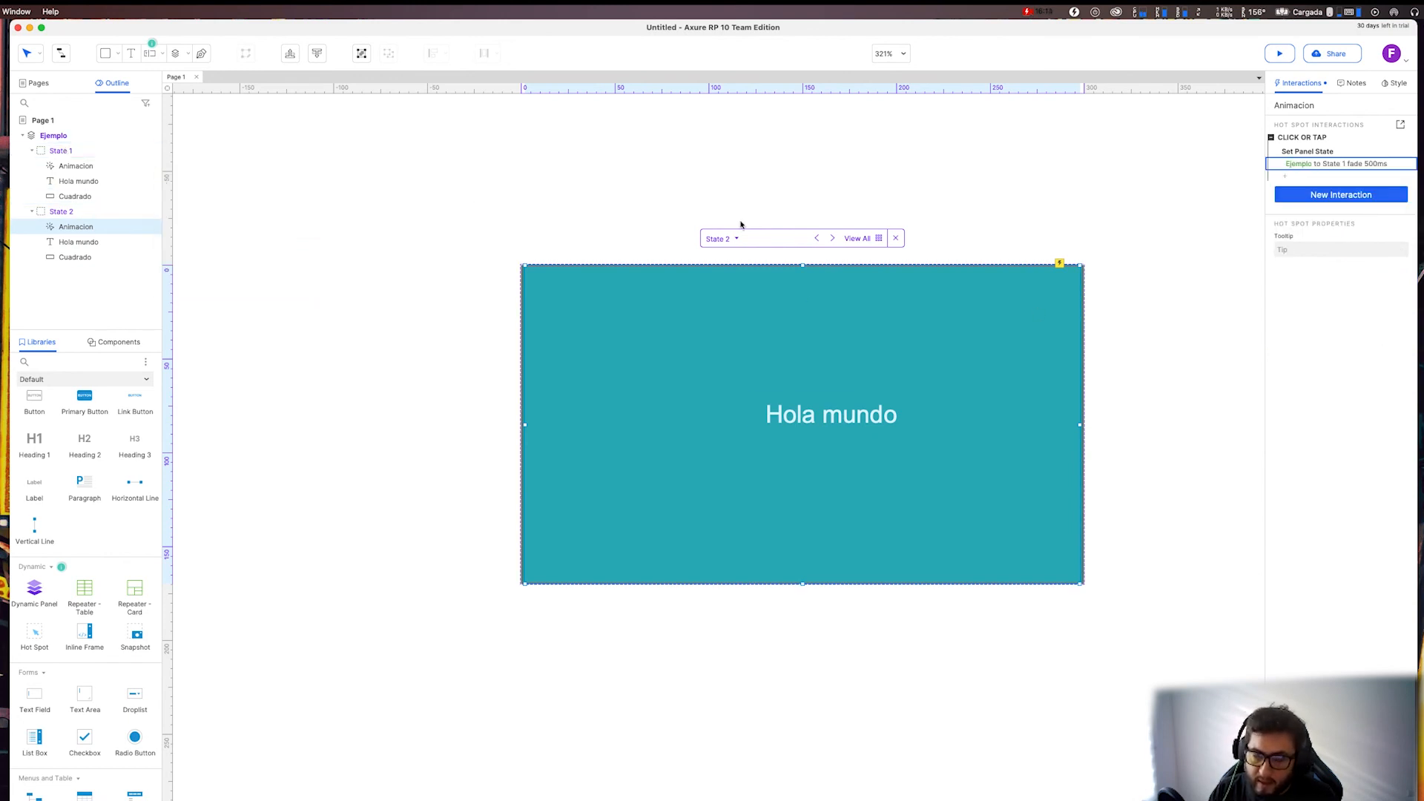
Compare State 1 and State 2 of the Ejemplo panel on the canvas, finishing on State 1.
left_click(52, 152)
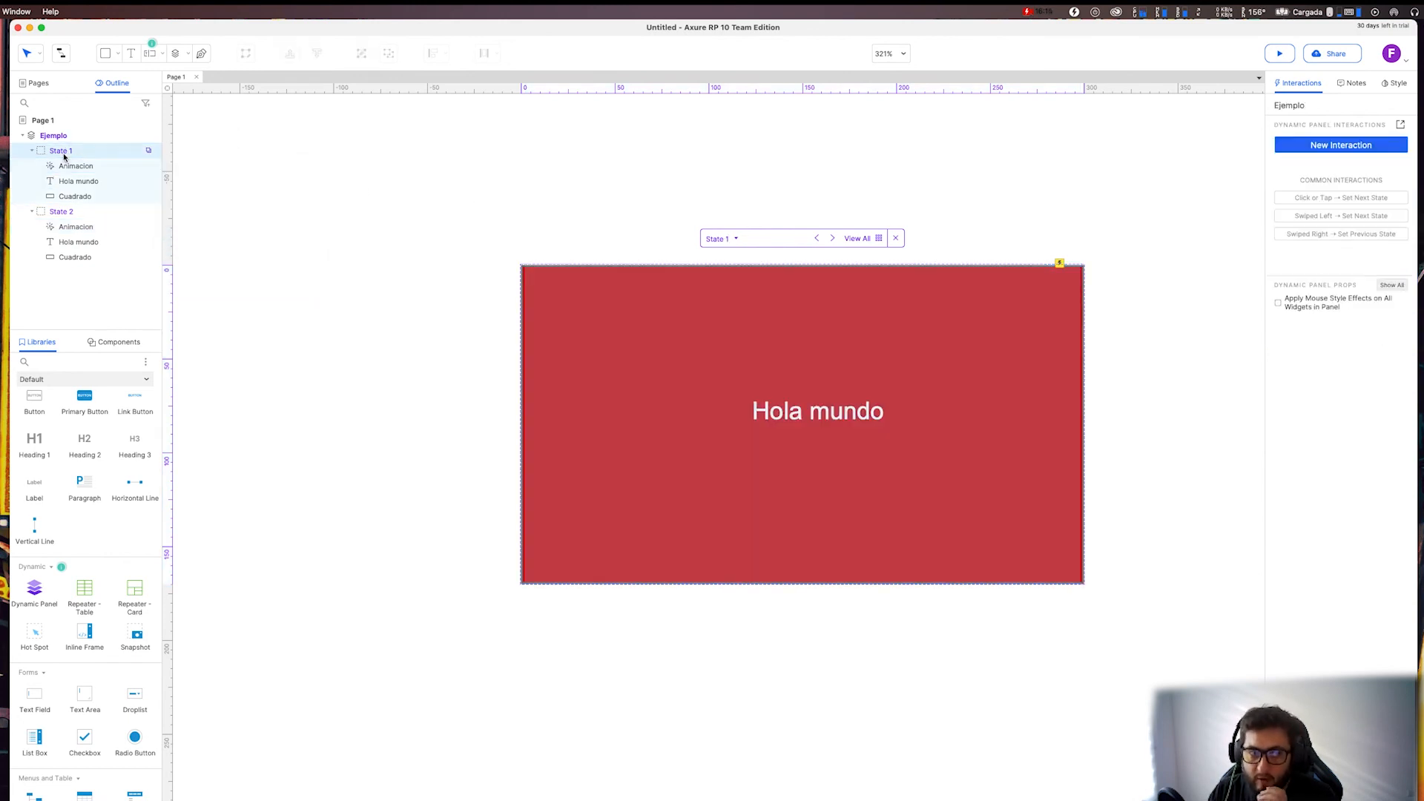
left_click(81, 211)
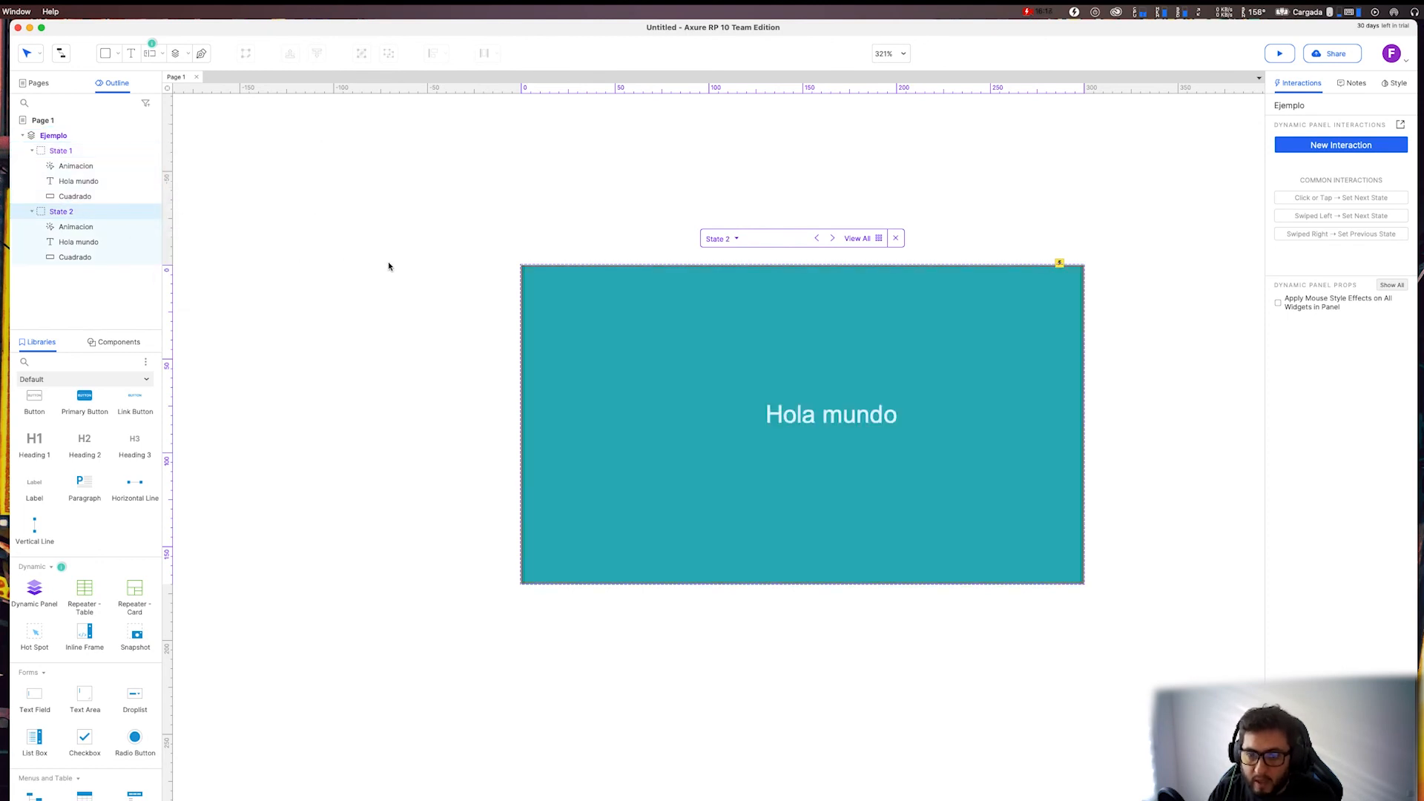
left_click(63, 151)
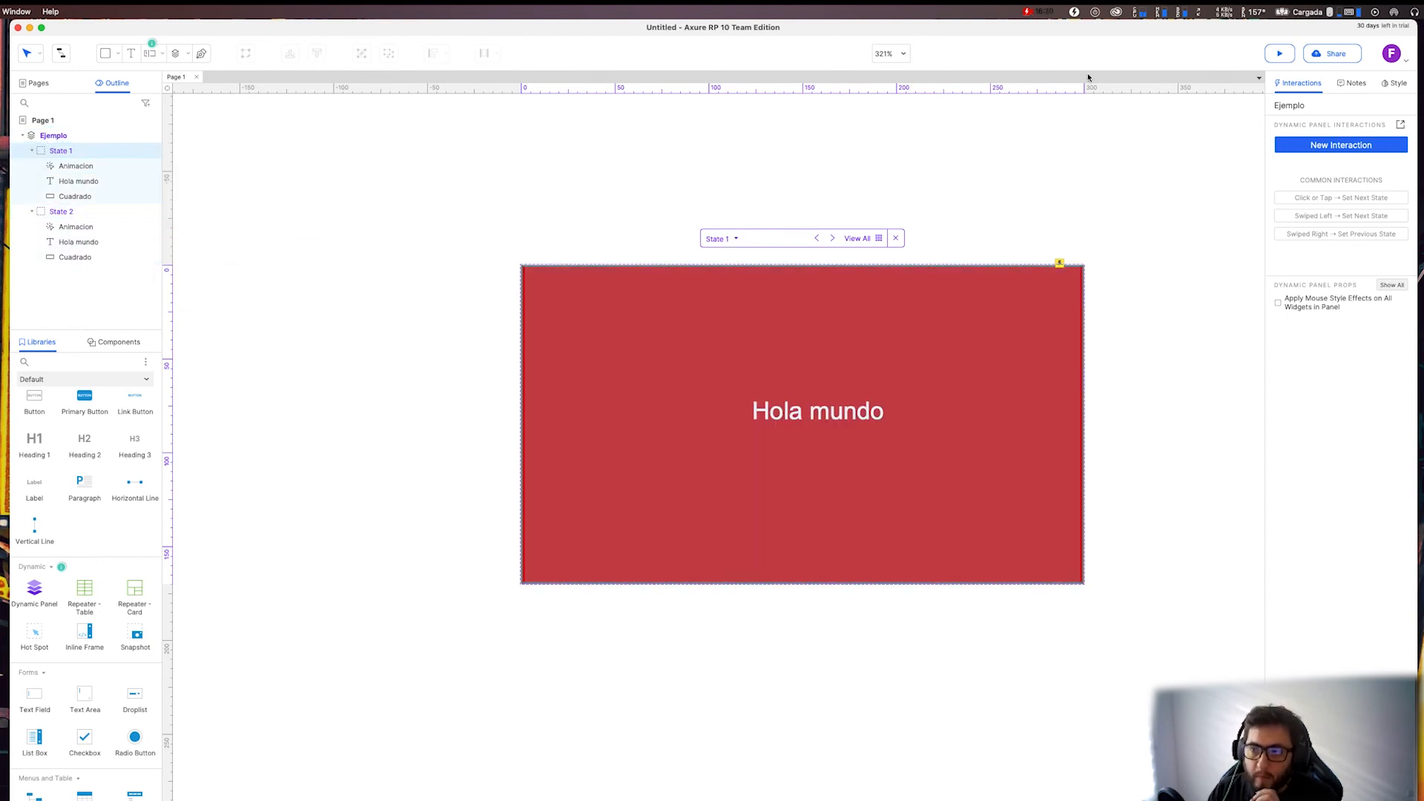
Preview the prototype in the browser and test switching the panel from red to teal and back.
left_click(1279, 59)
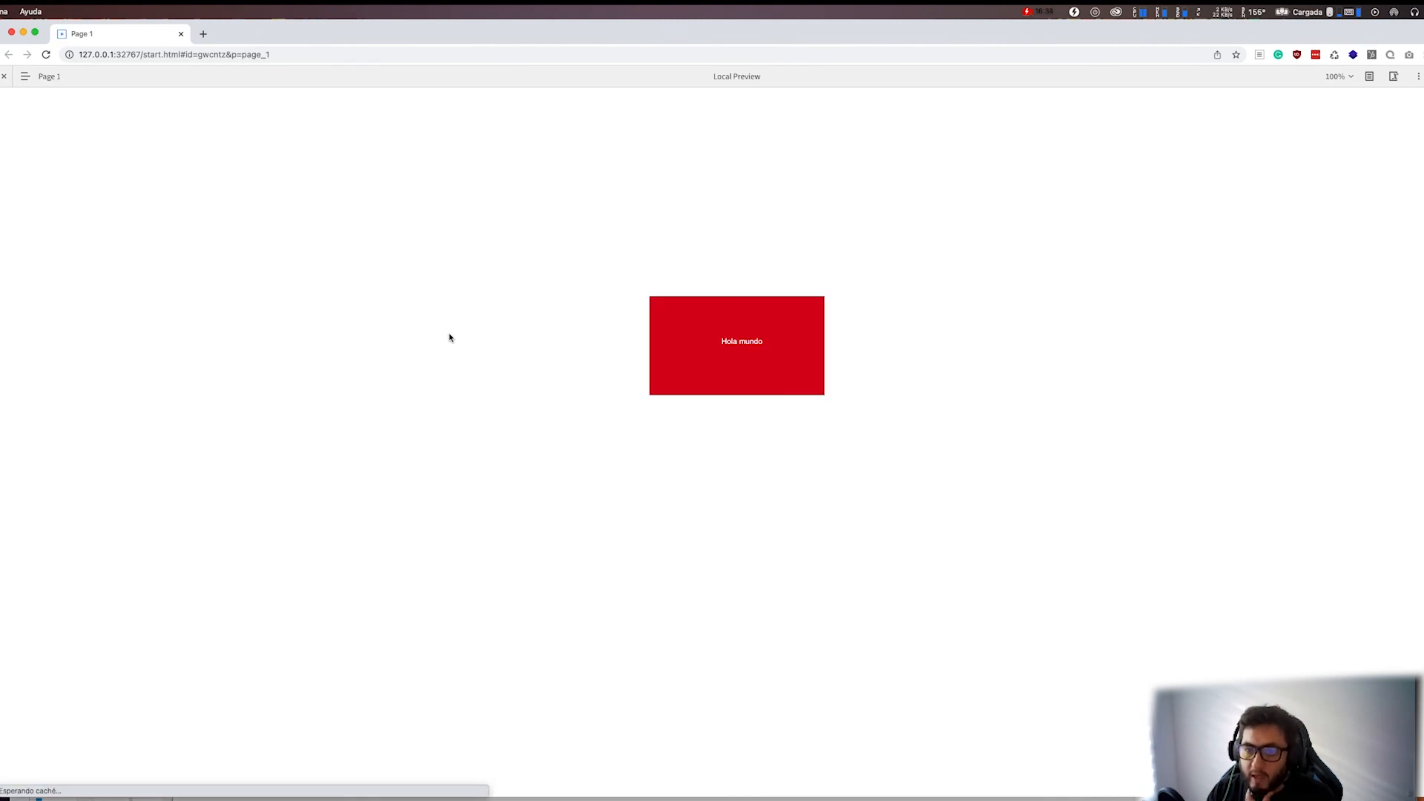
left_click(706, 333)
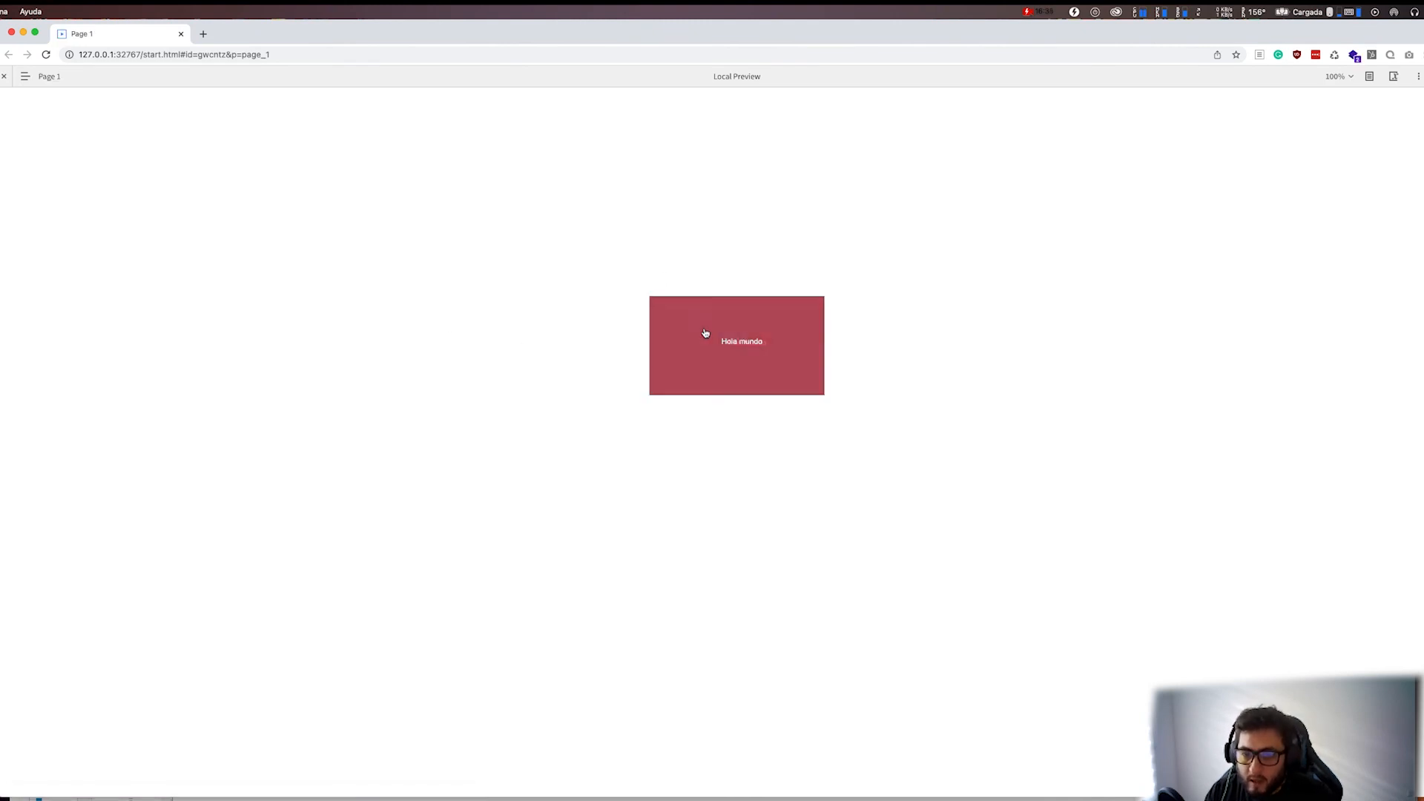
left_click(710, 348)
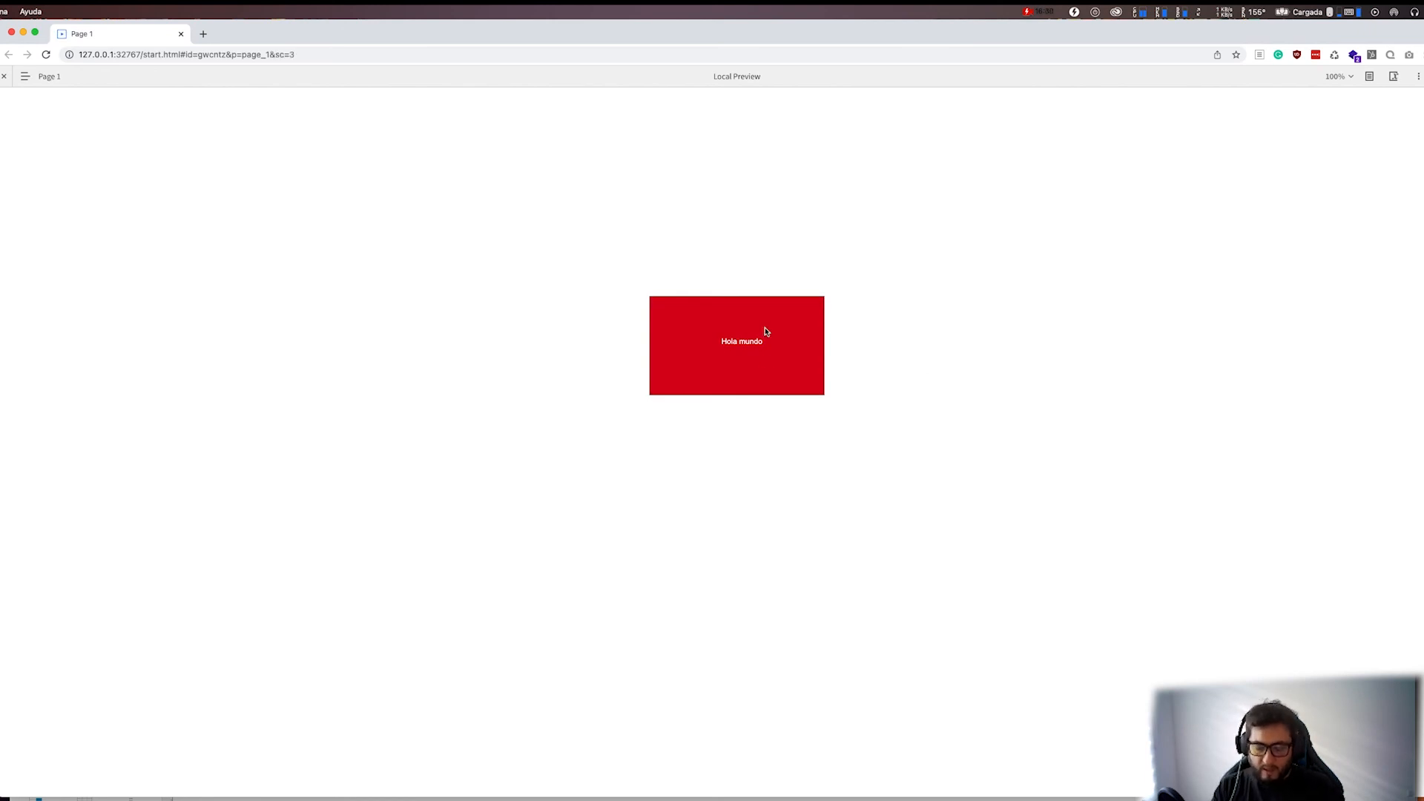
Enlarge the preview to 250% and toggle the panel repeatedly to check the fade between its two states.
key("super+plus")
key("super+plus")
key("super+plus")
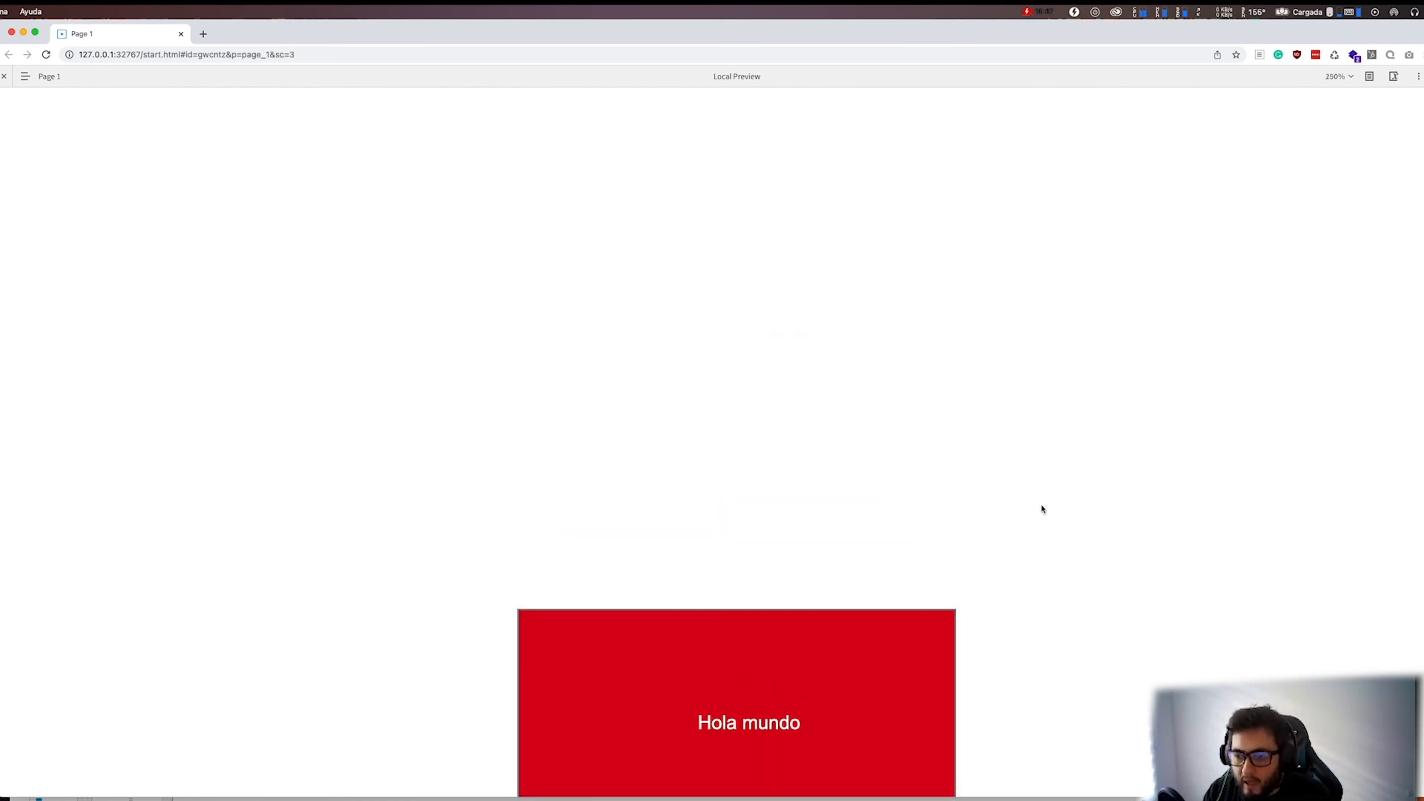
left_click(886, 594)
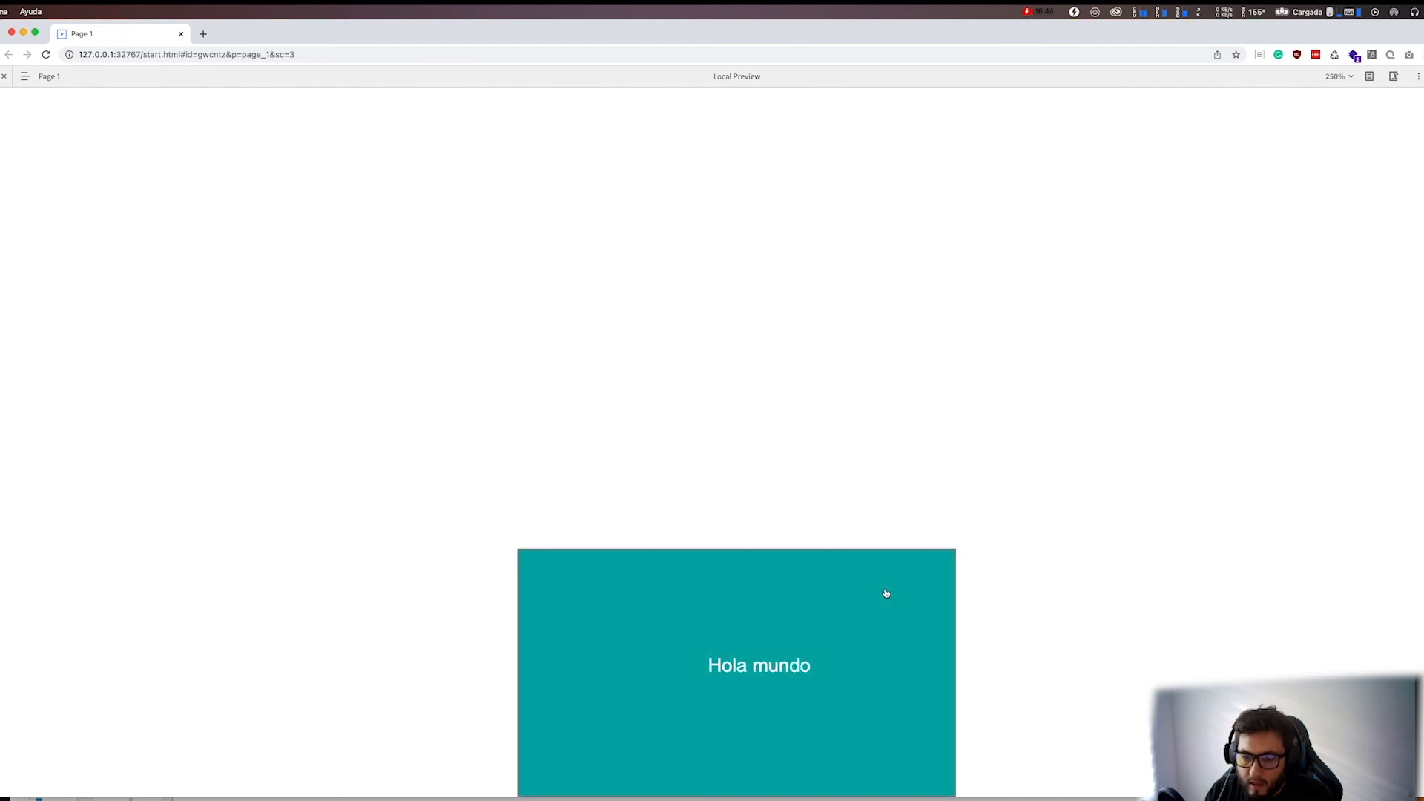
left_click(886, 594)
left_click(886, 594)
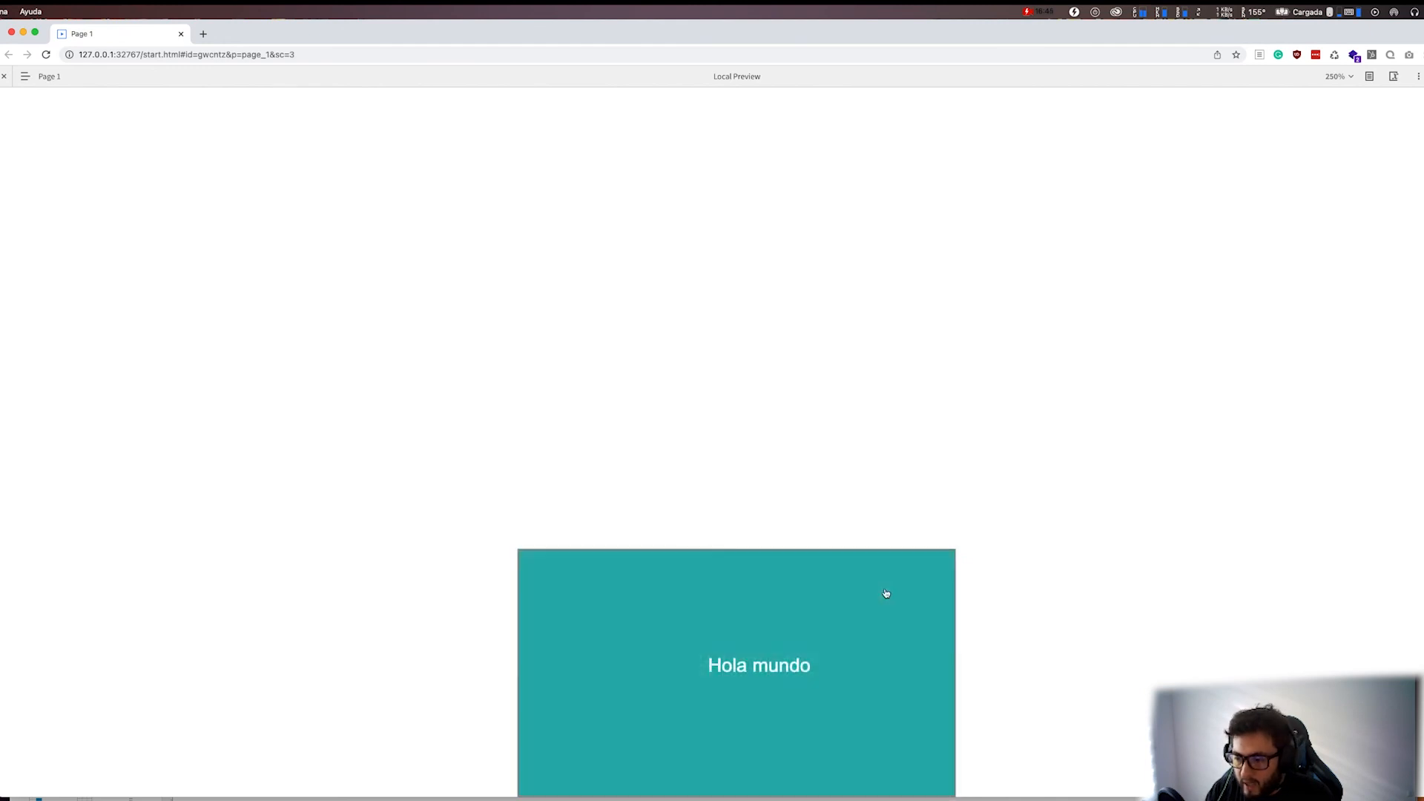
left_click(885, 594)
left_click(885, 594)
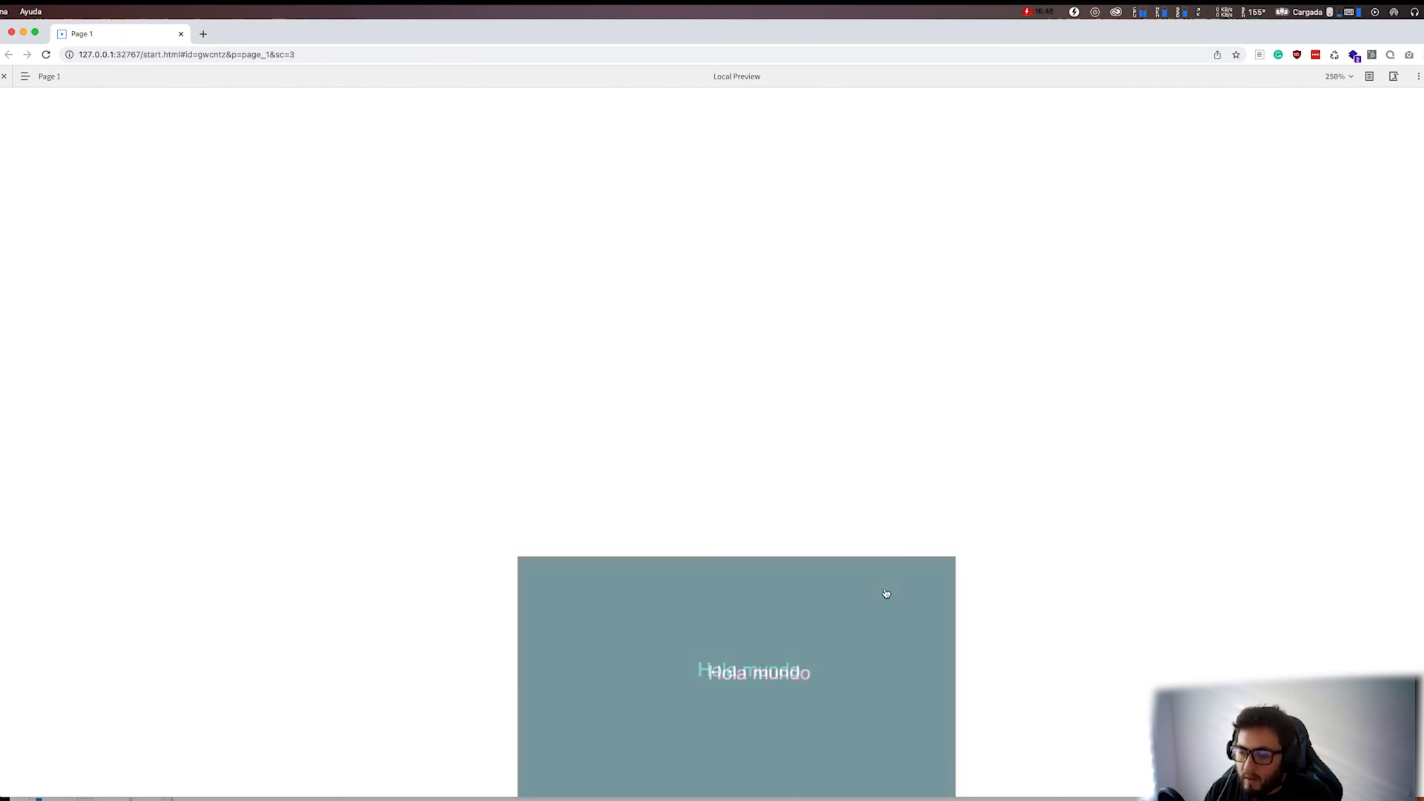
left_click(885, 594)
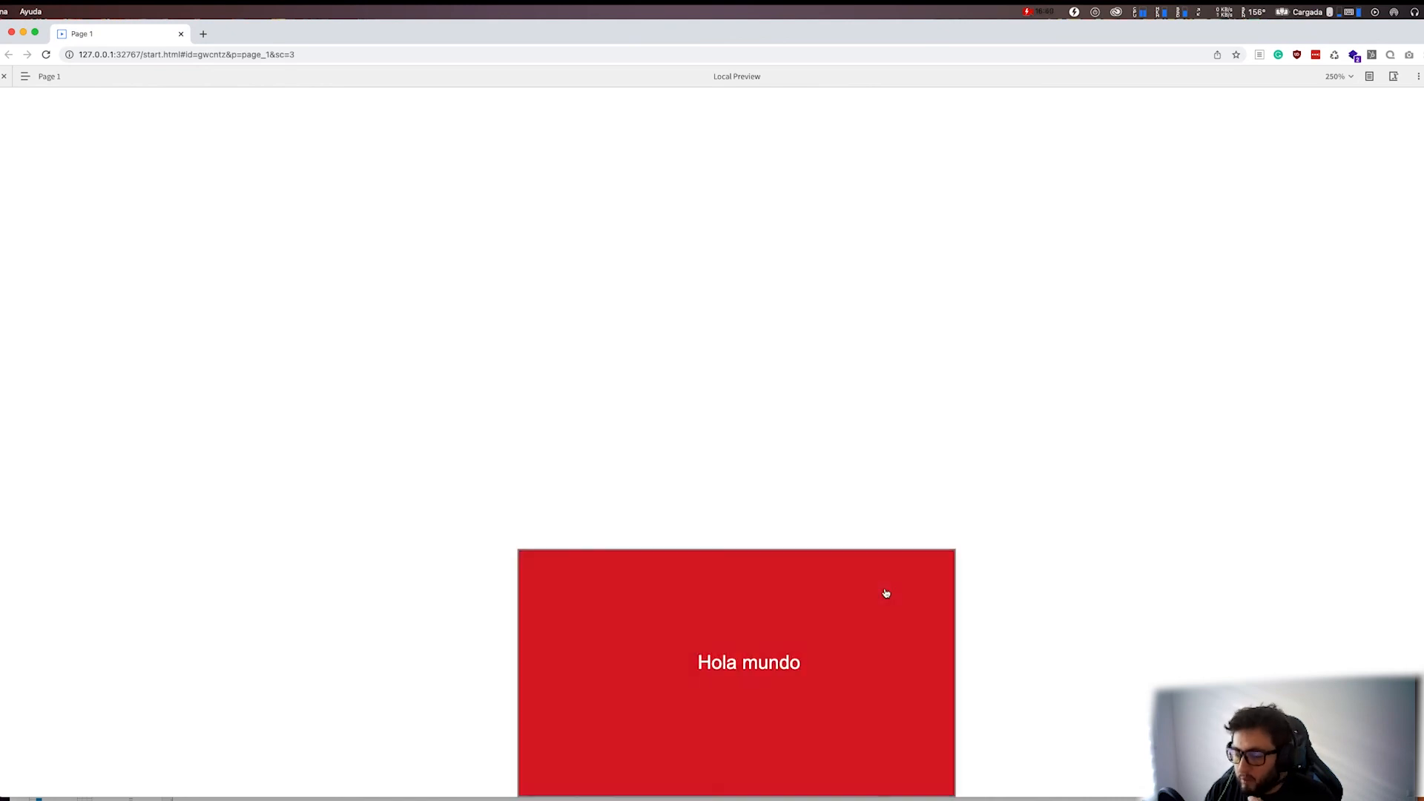
left_click(886, 594)
left_click(886, 593)
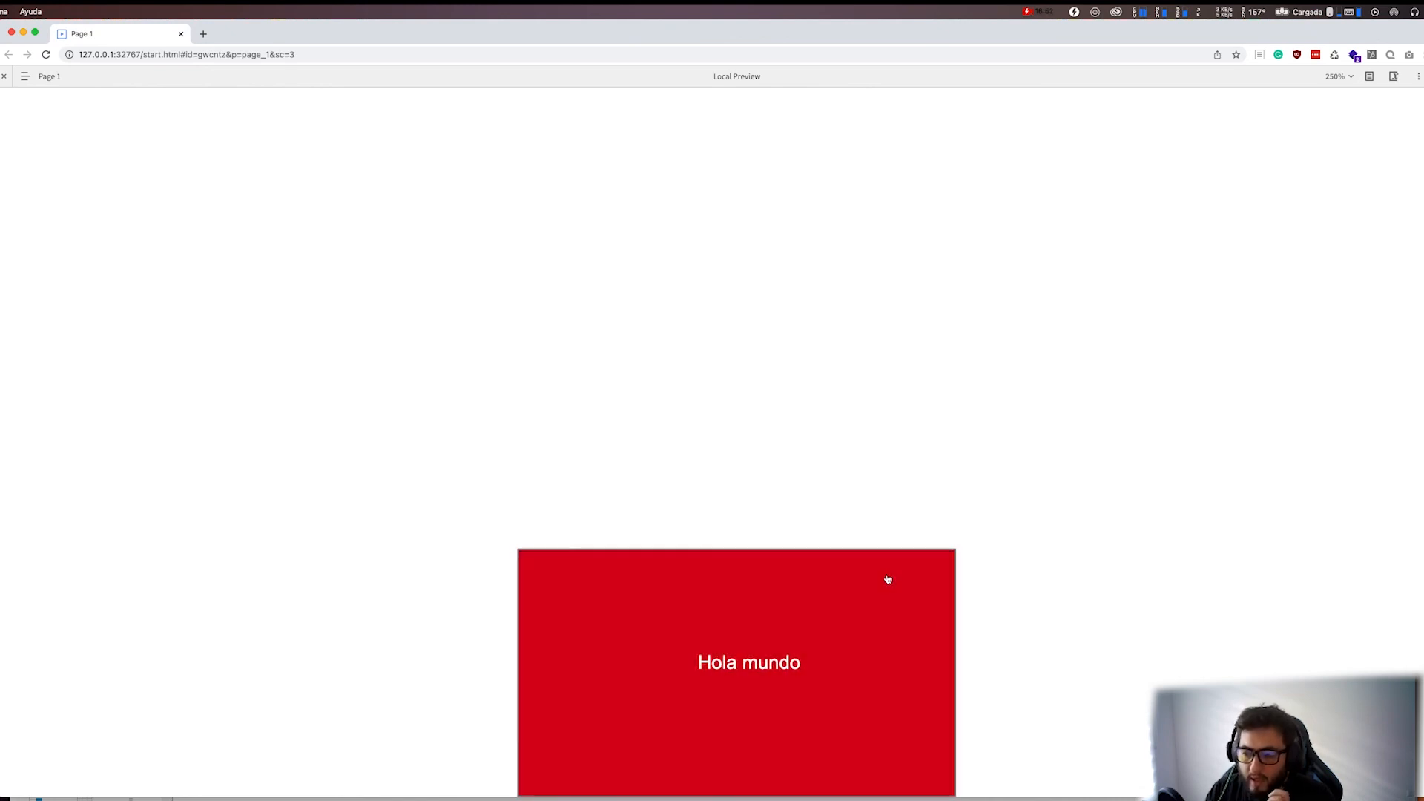
left_click(865, 603)
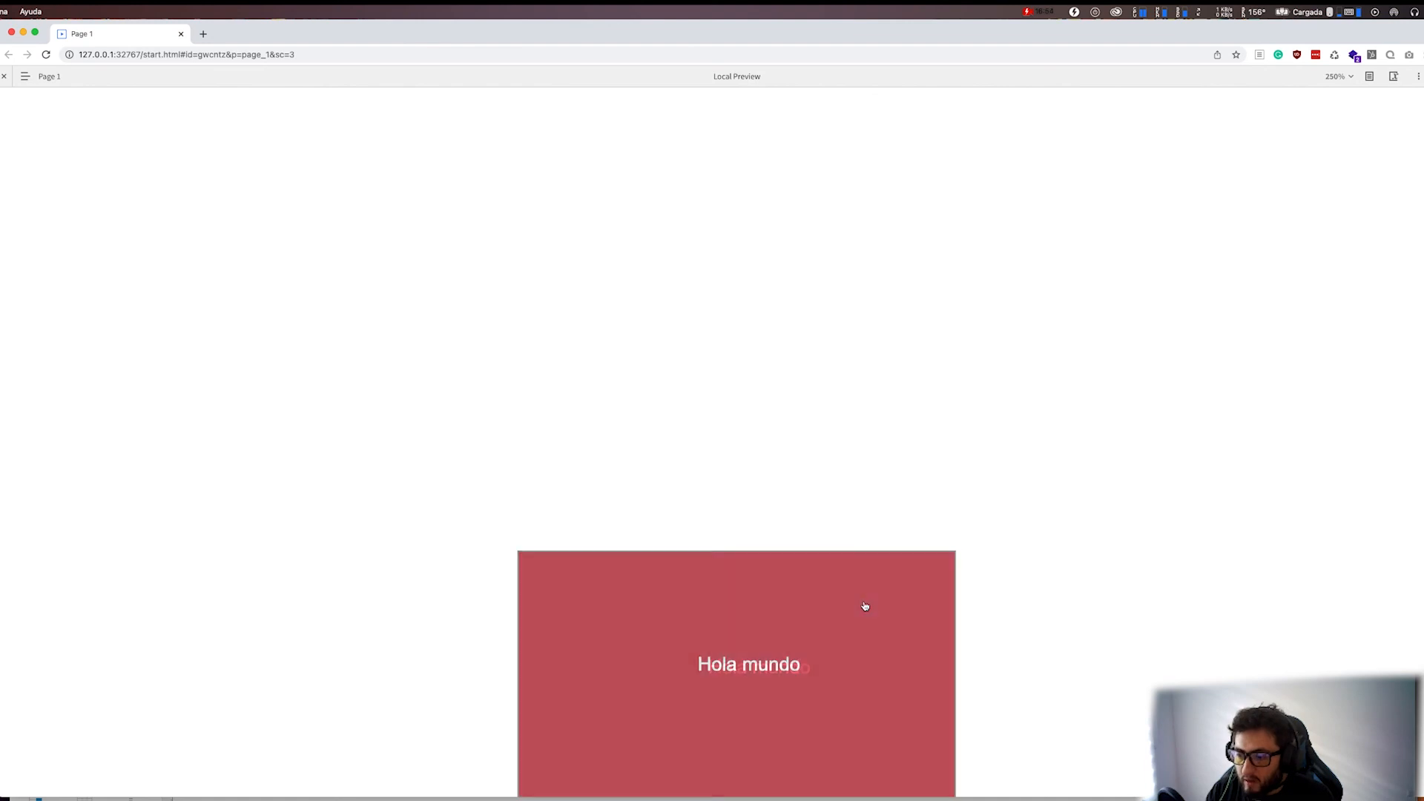
left_click(865, 606)
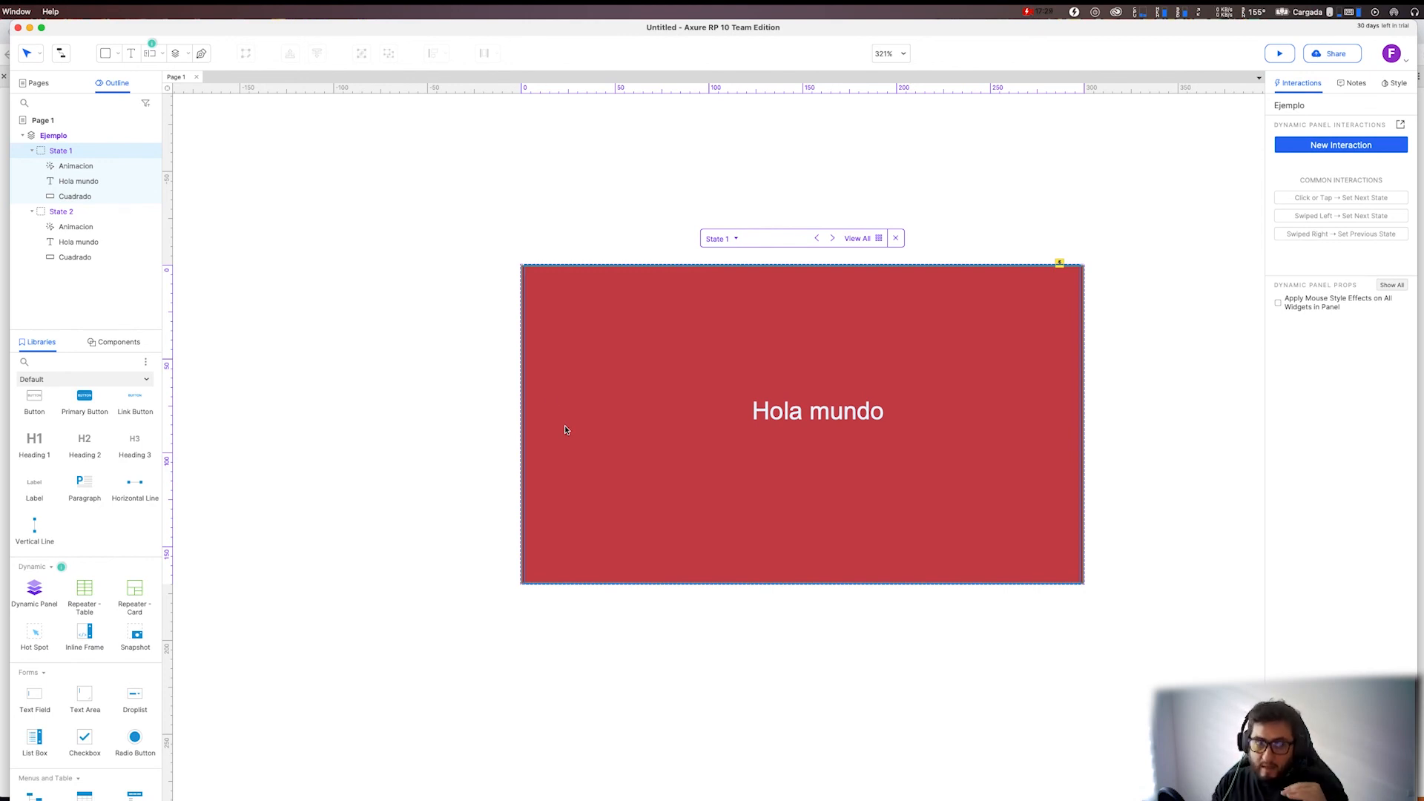
mouse_move(67, 150)
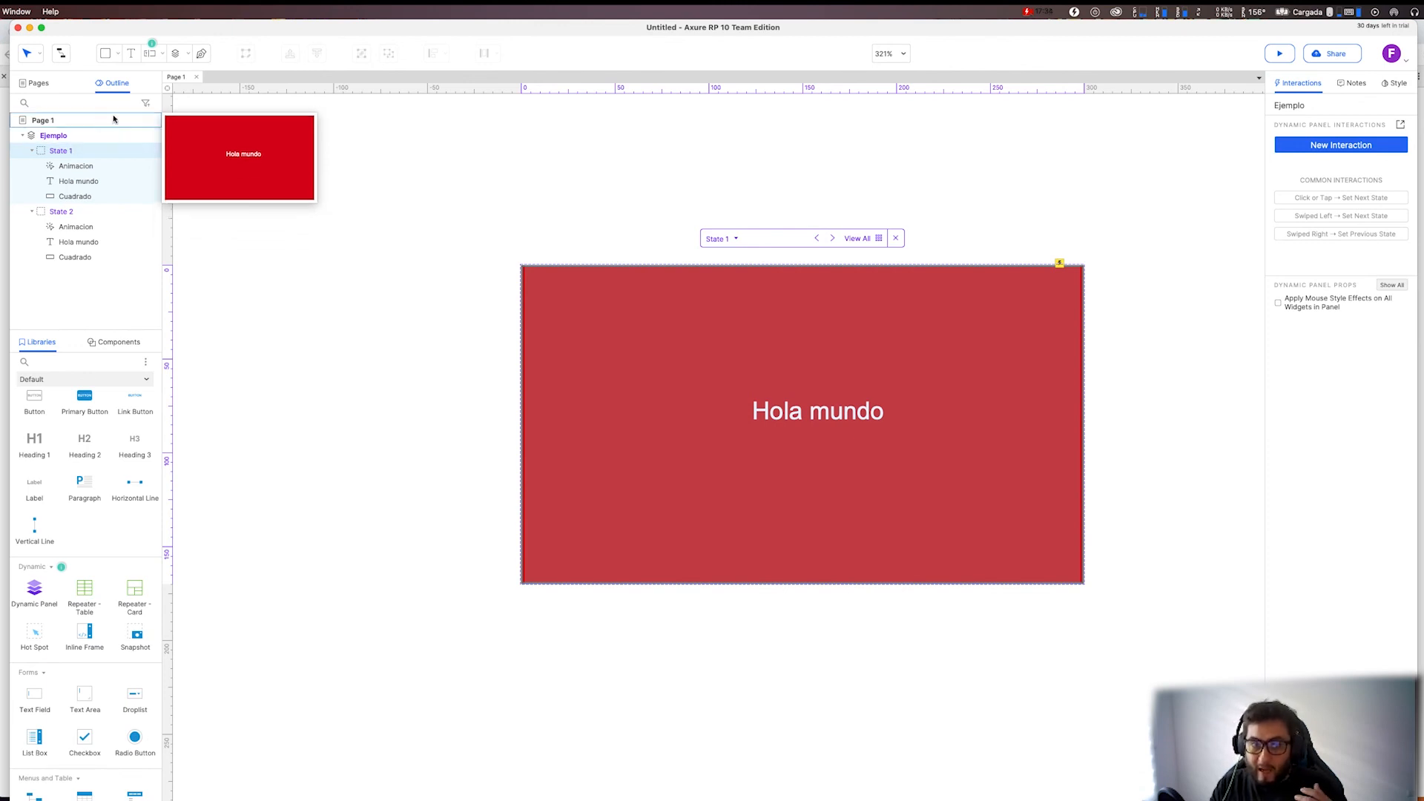
left_click(145, 105)
left_click(146, 109)
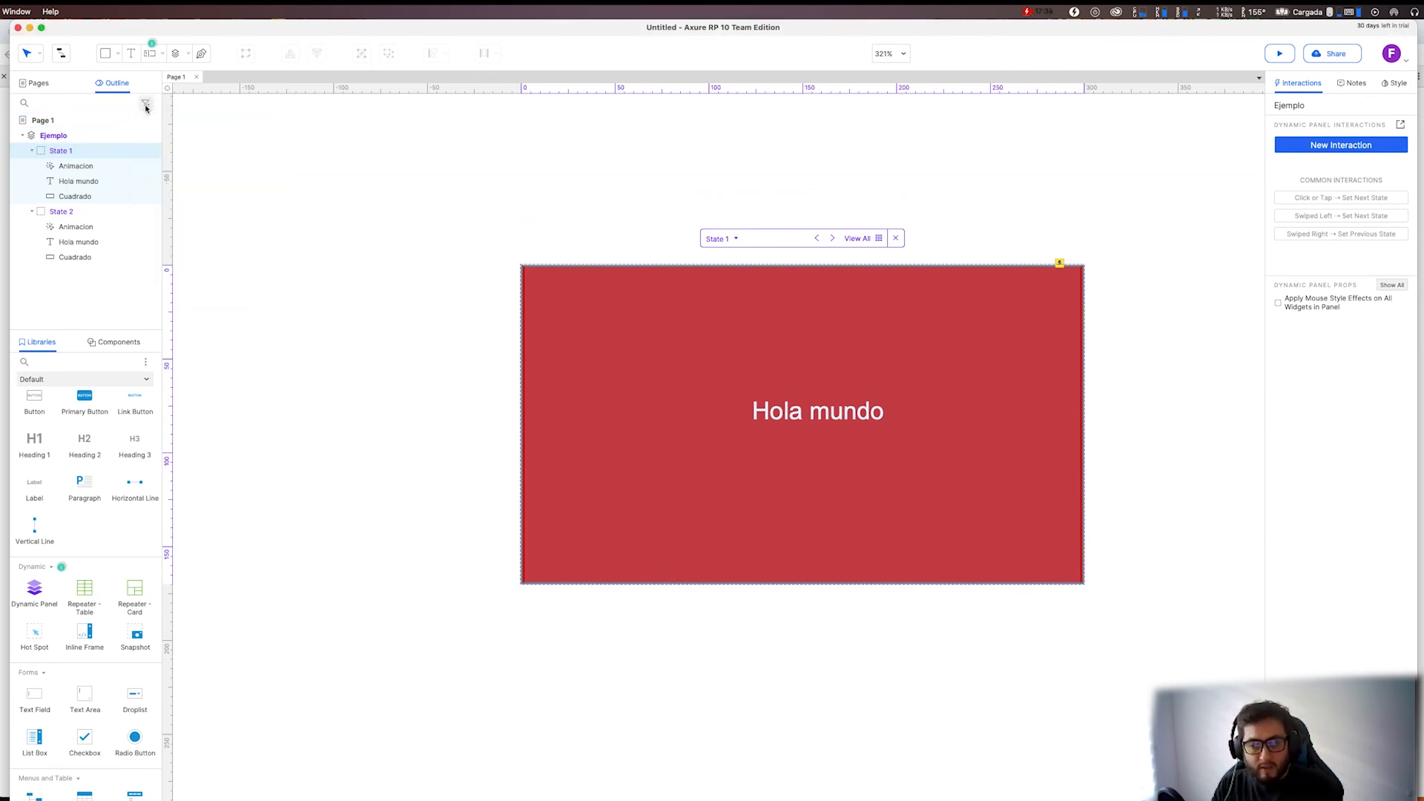